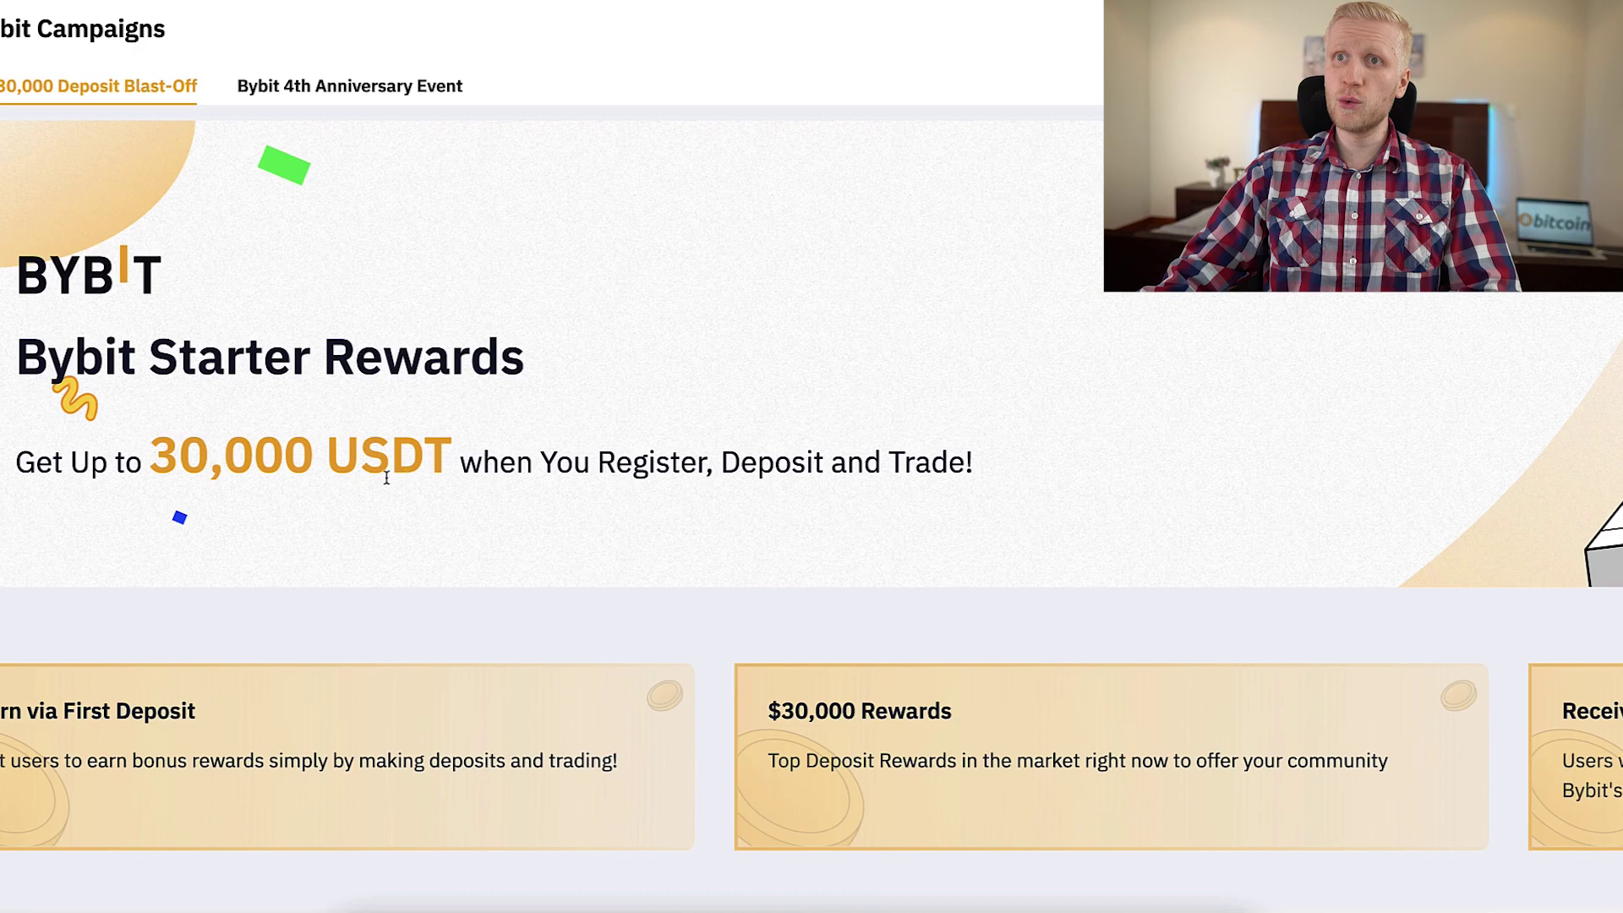
Highlight the 30,000 USDT reward, the total balance's USD value and the ~1,341.18 USD figure
{"action": "left_click_drag", "start_coordinate": [116, 467], "coordinate": [432, 475]}
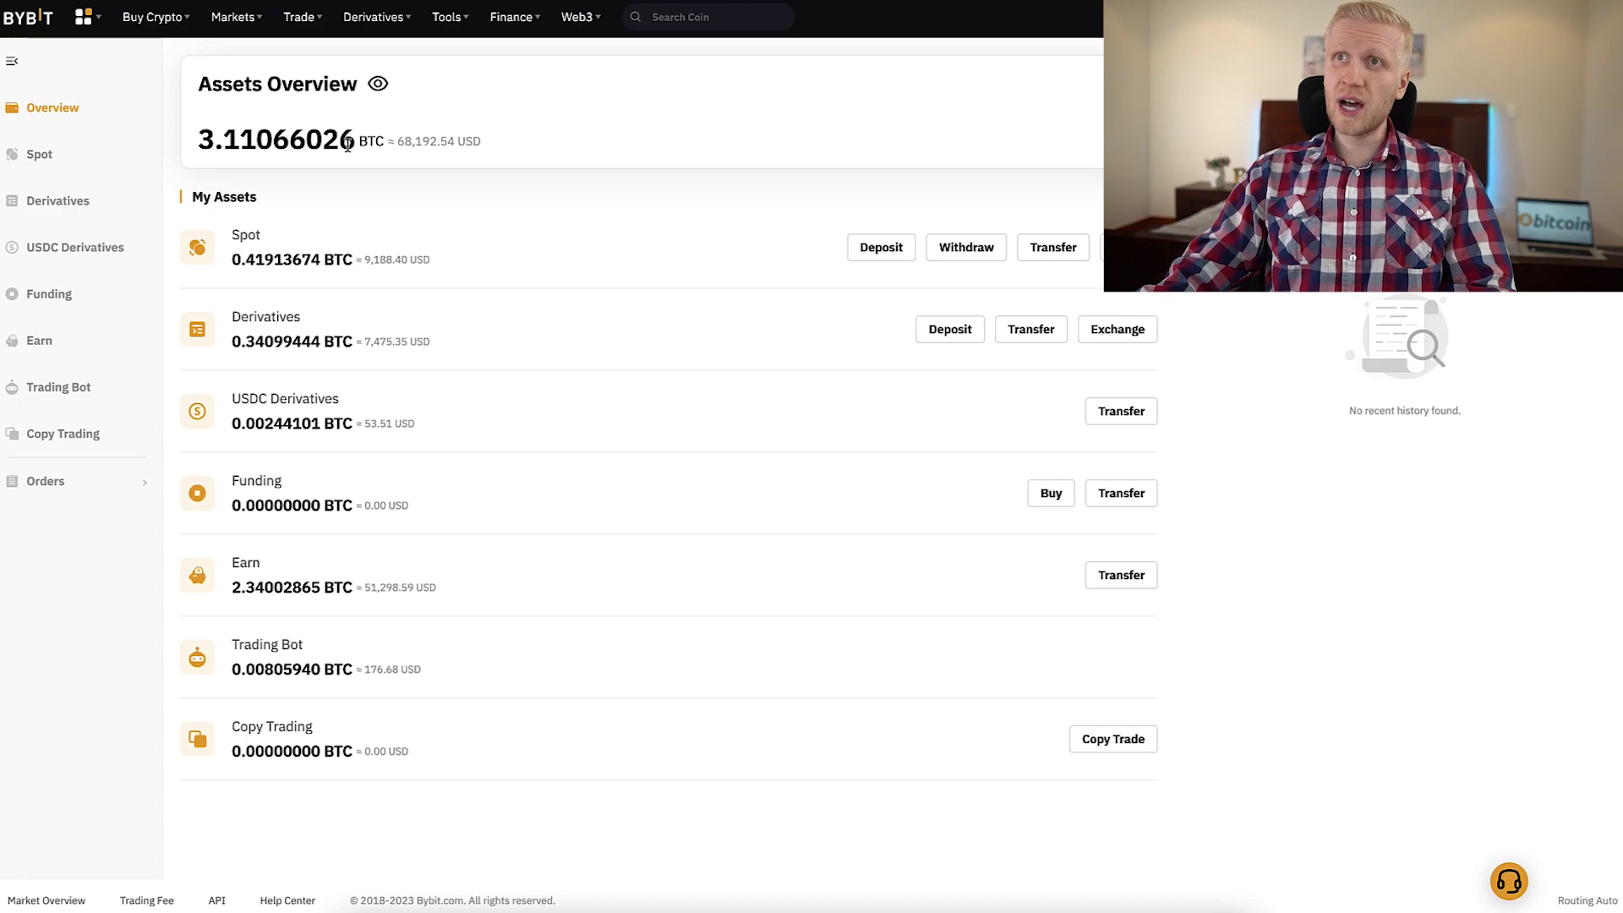
{"action": "left_click_drag", "start_coordinate": [395, 142], "coordinate": [434, 146]}
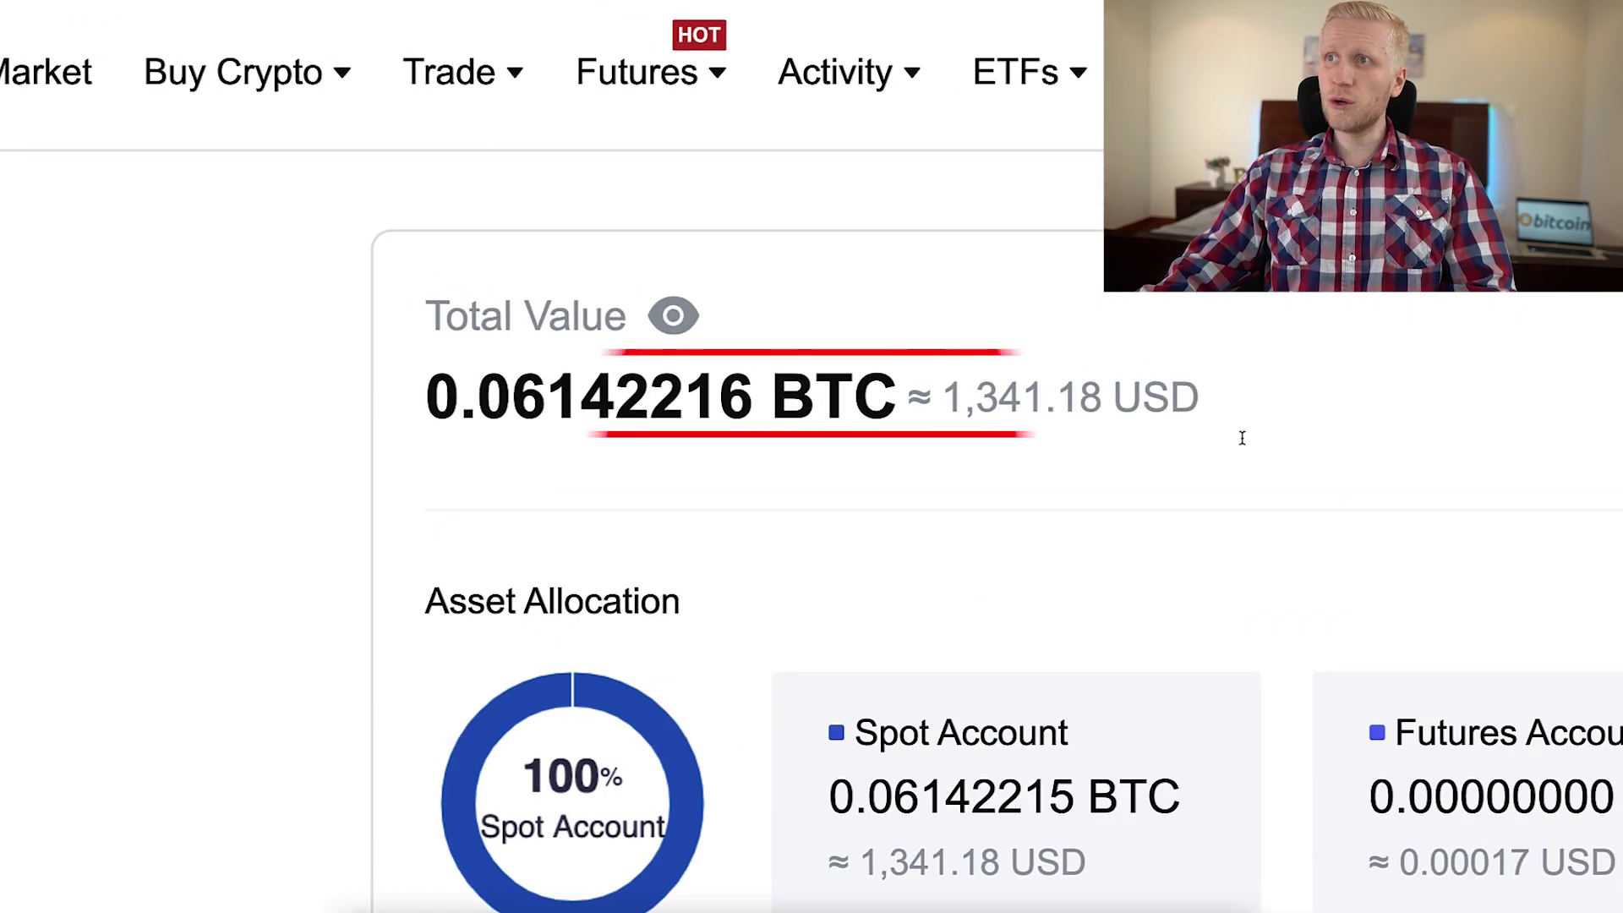
{"action": "left_click_drag", "start_coordinate": [1242, 437], "coordinate": [903, 399]}
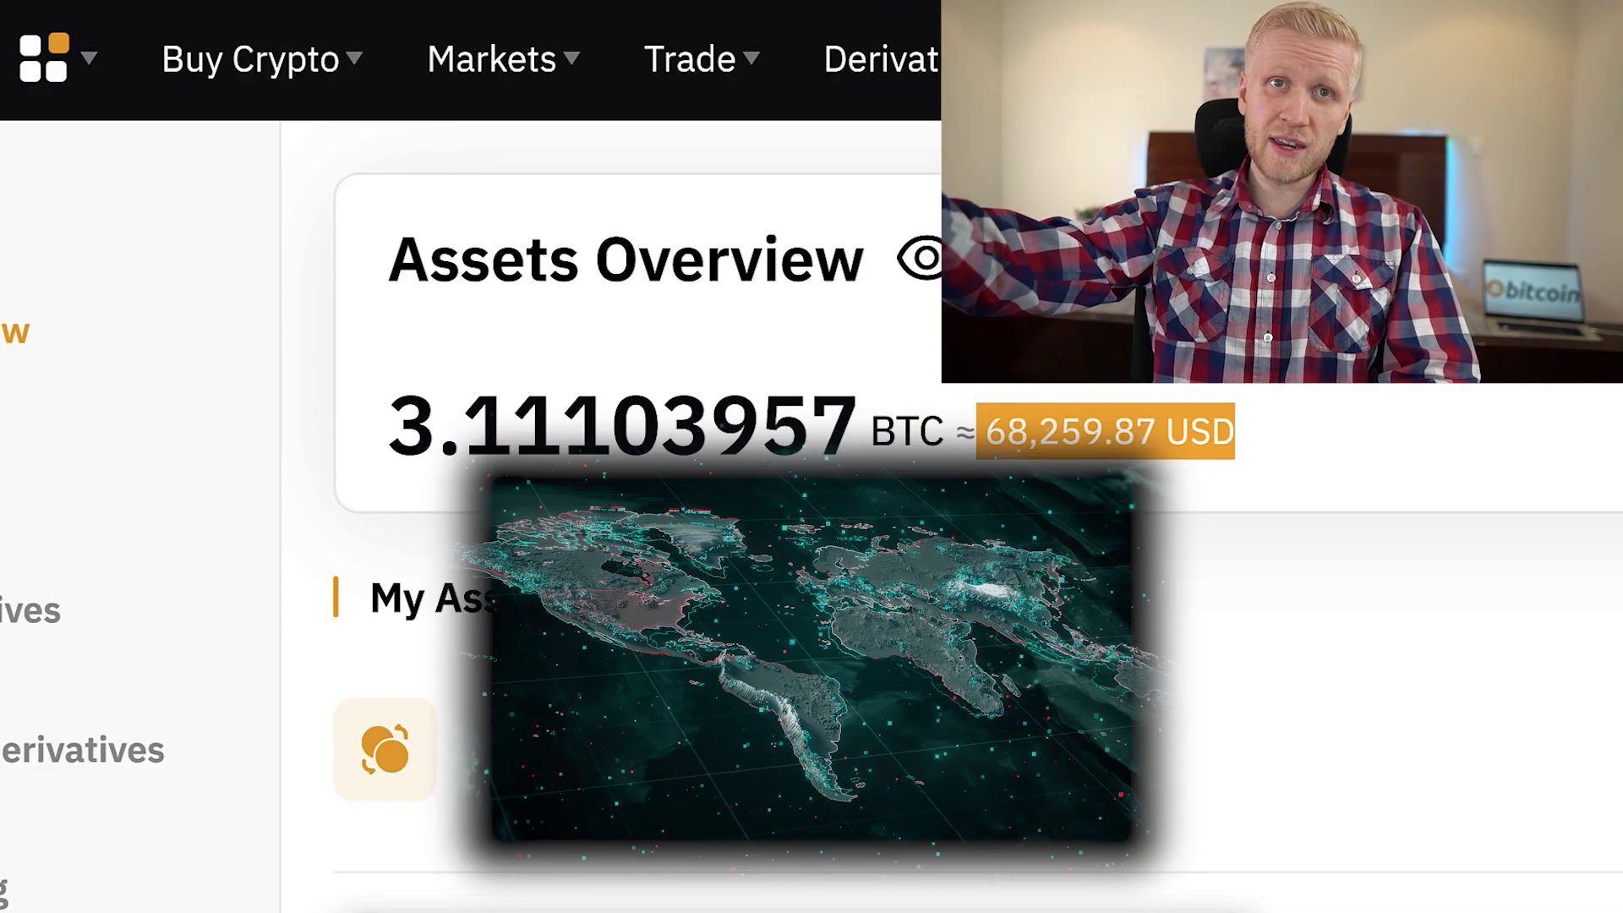
{"action": "mouse_move", "coordinate": [879, 59]}
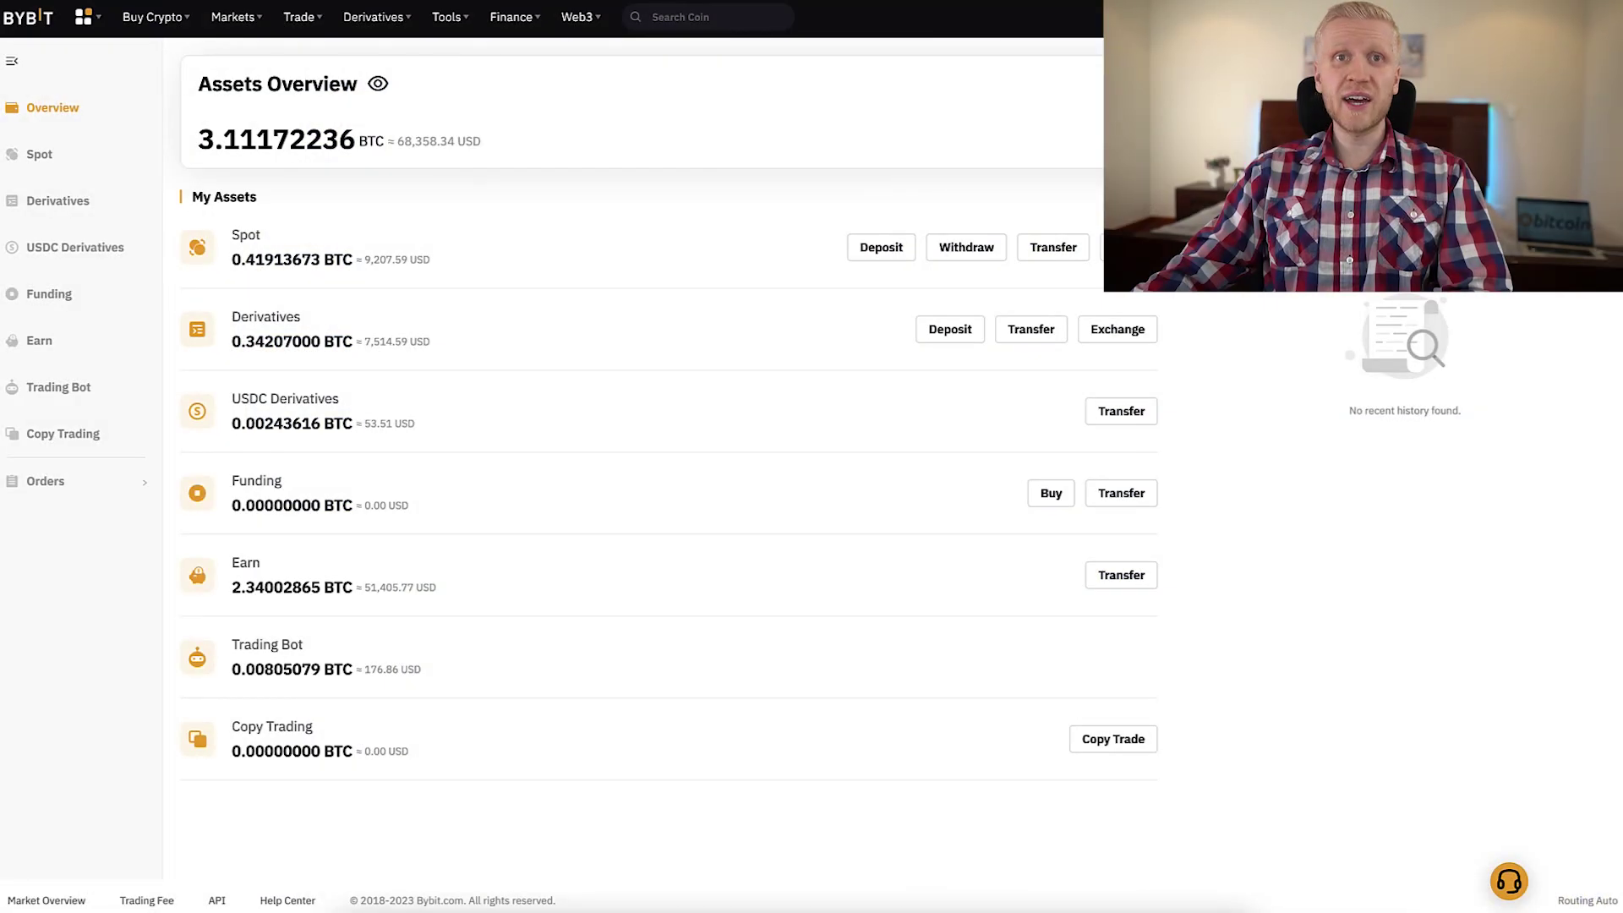
Load the MEXC review video page and scroll down to its description and pinned comment
{"action": "key", "text": "Return"}
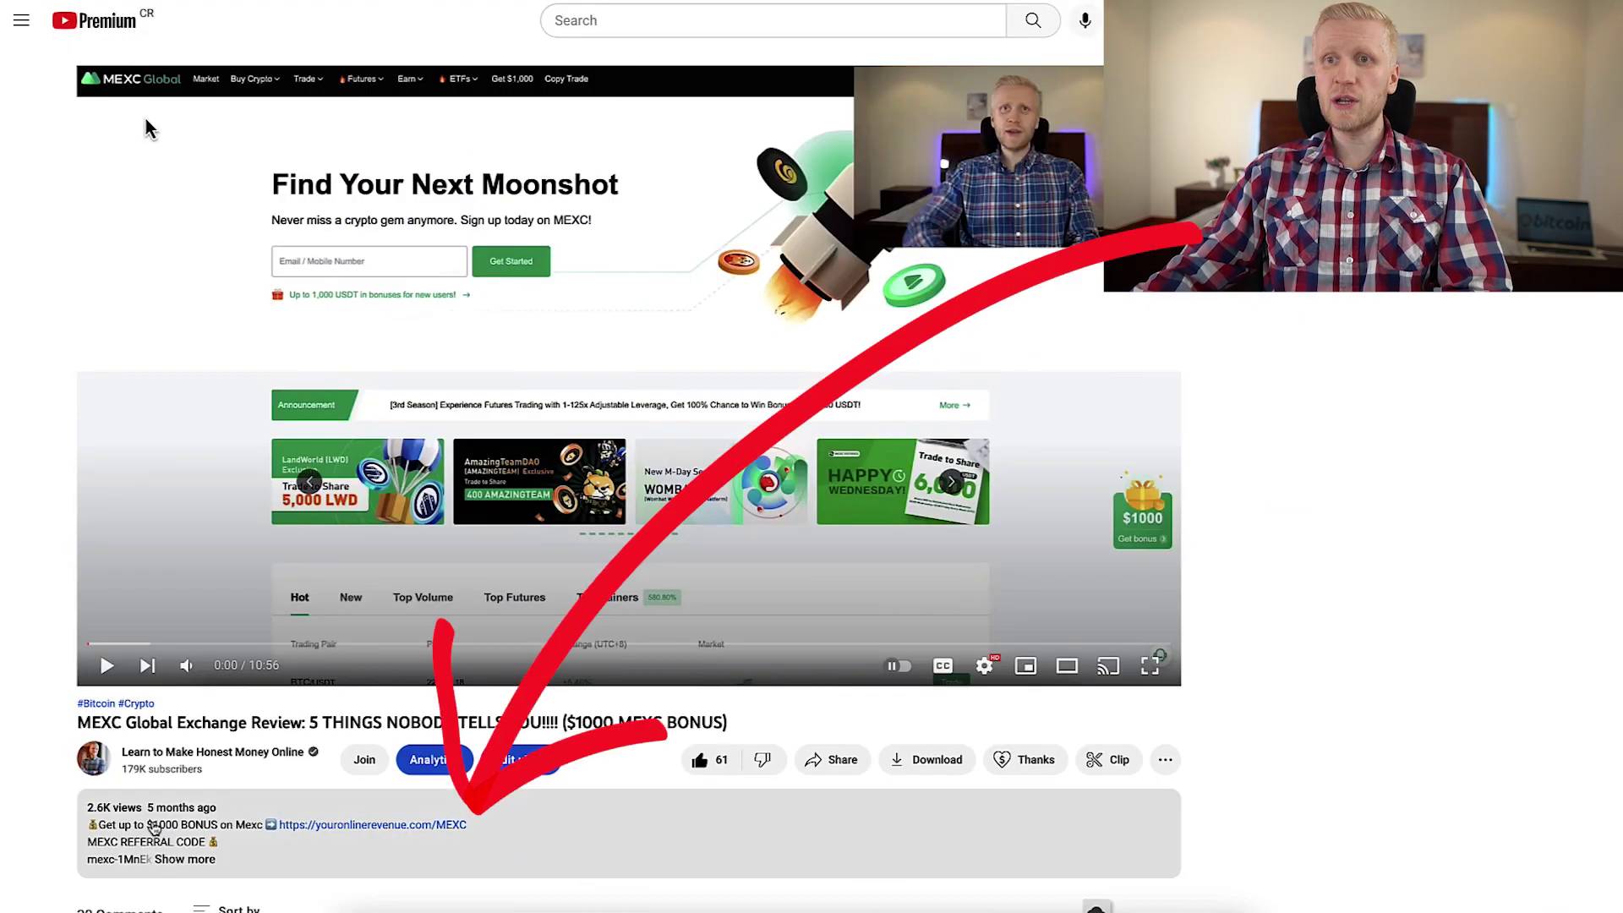
{"action": "scroll", "coordinate": [152, 824], "scroll_direction": "down", "scroll_amount": 1}
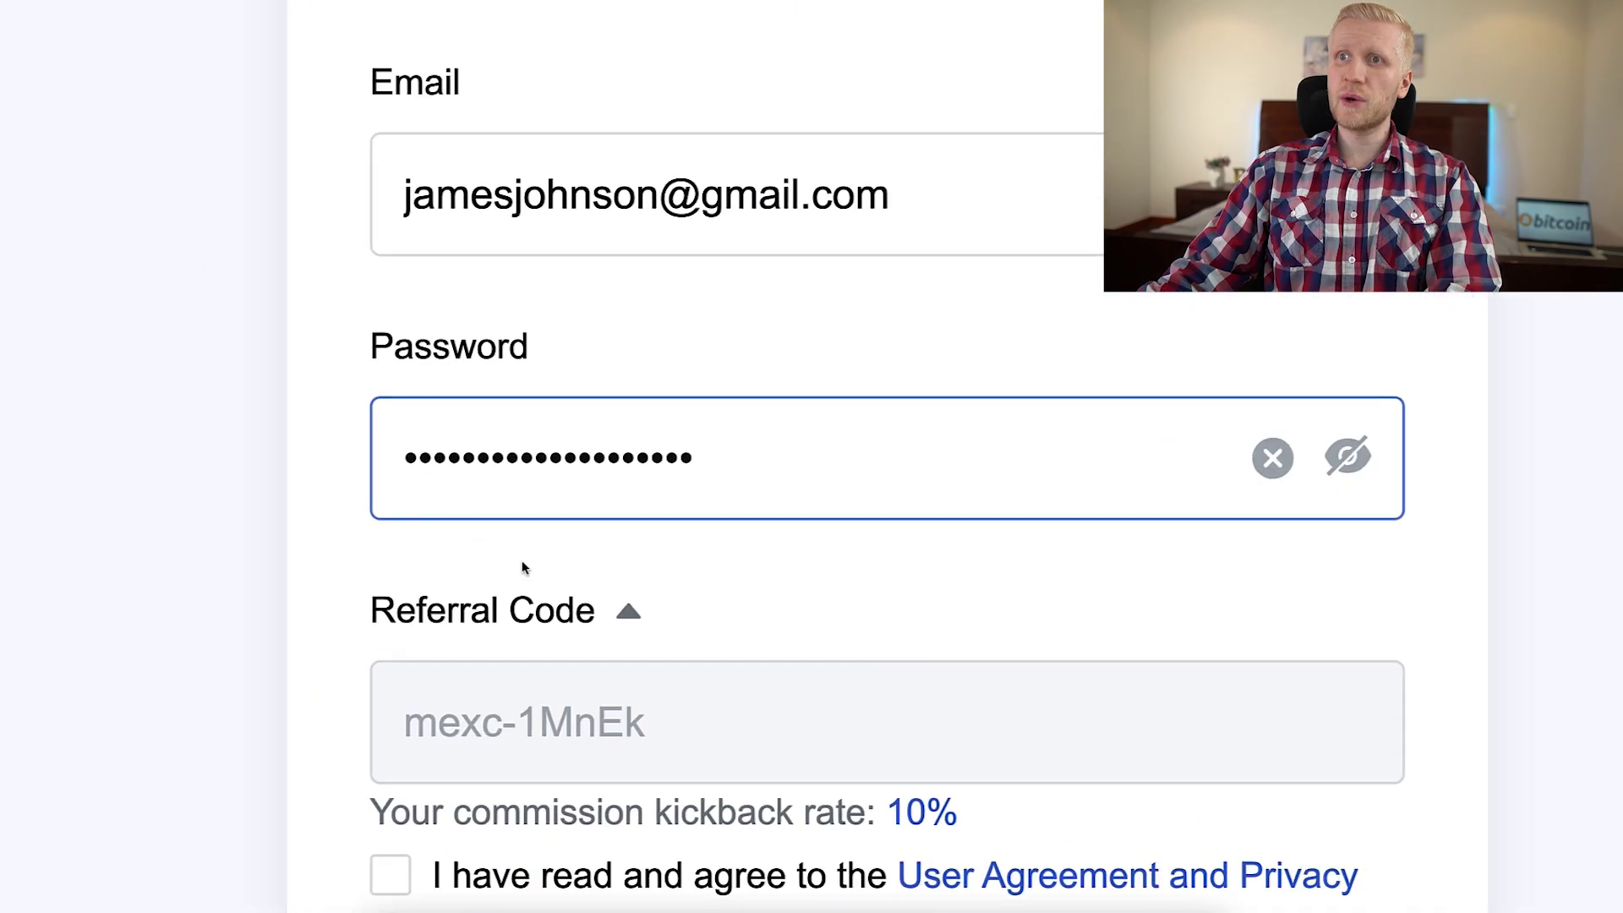
Agree to the user agreement and privacy policy, then submit the MEXC registration
{"action": "scroll", "coordinate": [529, 567], "scroll_direction": "down", "scroll_amount": 2}
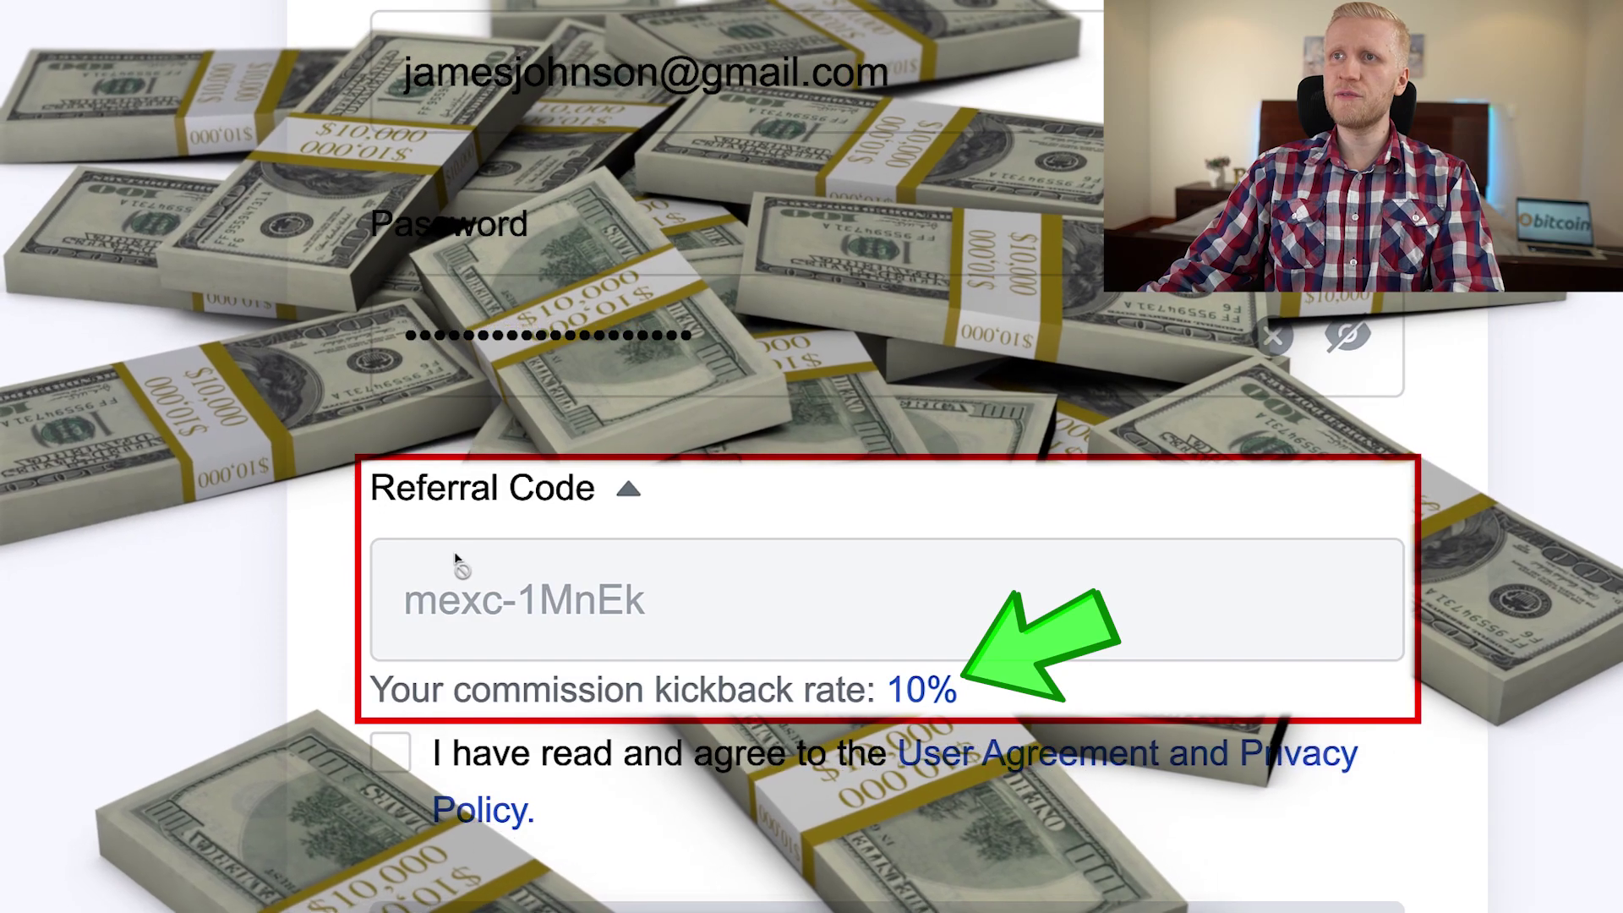
{"action": "left_click", "coordinate": [390, 418]}
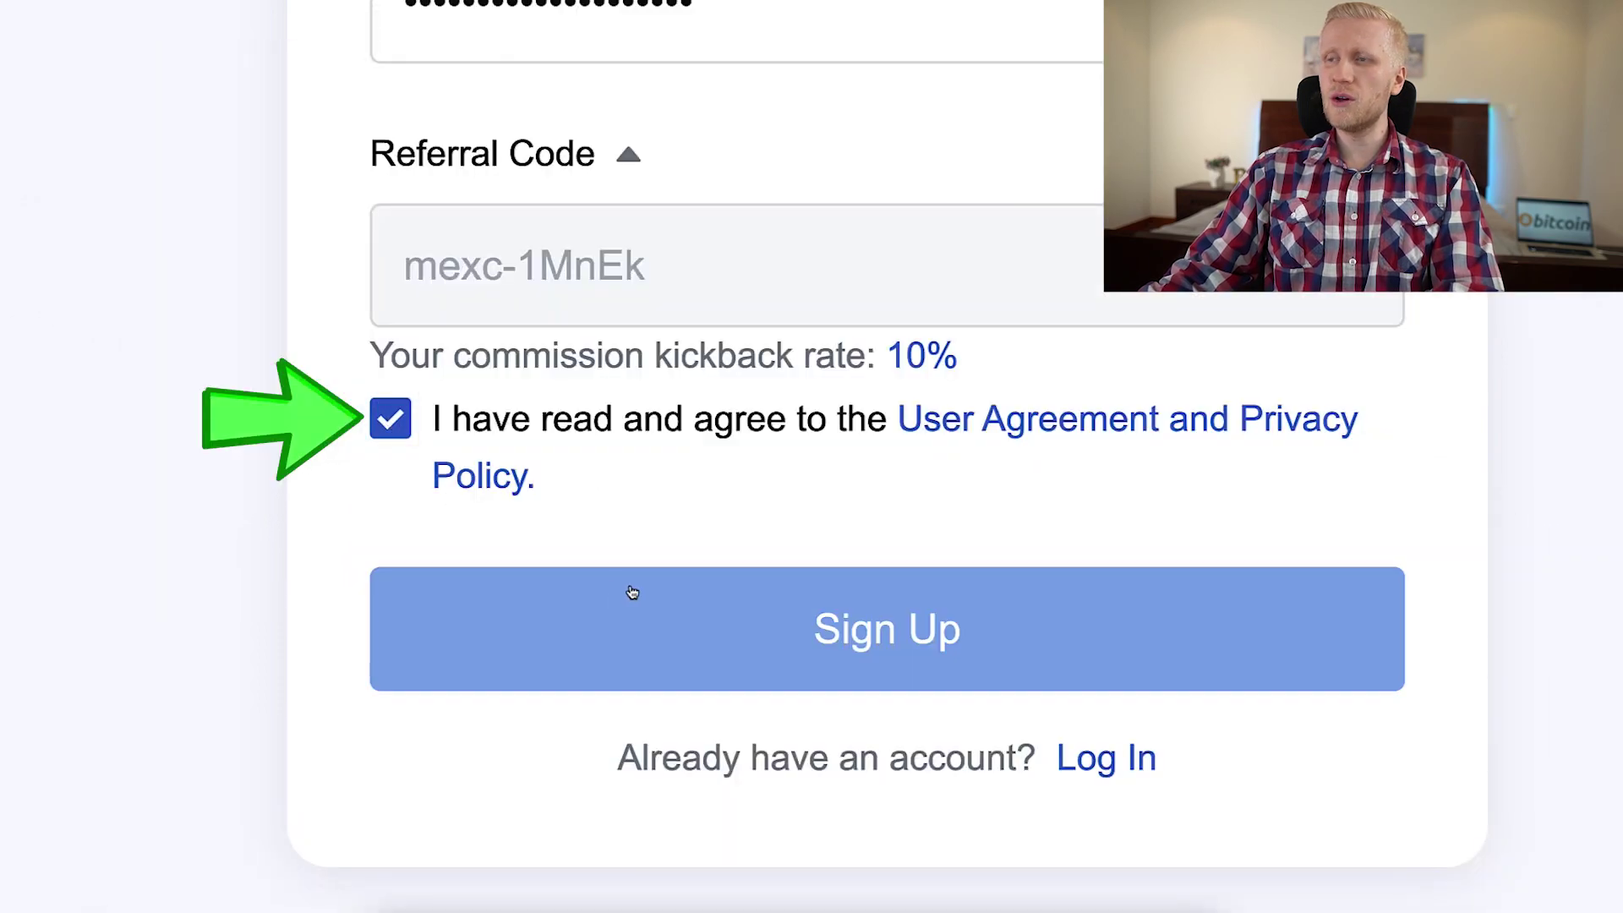
{"action": "left_click", "coordinate": [632, 591]}
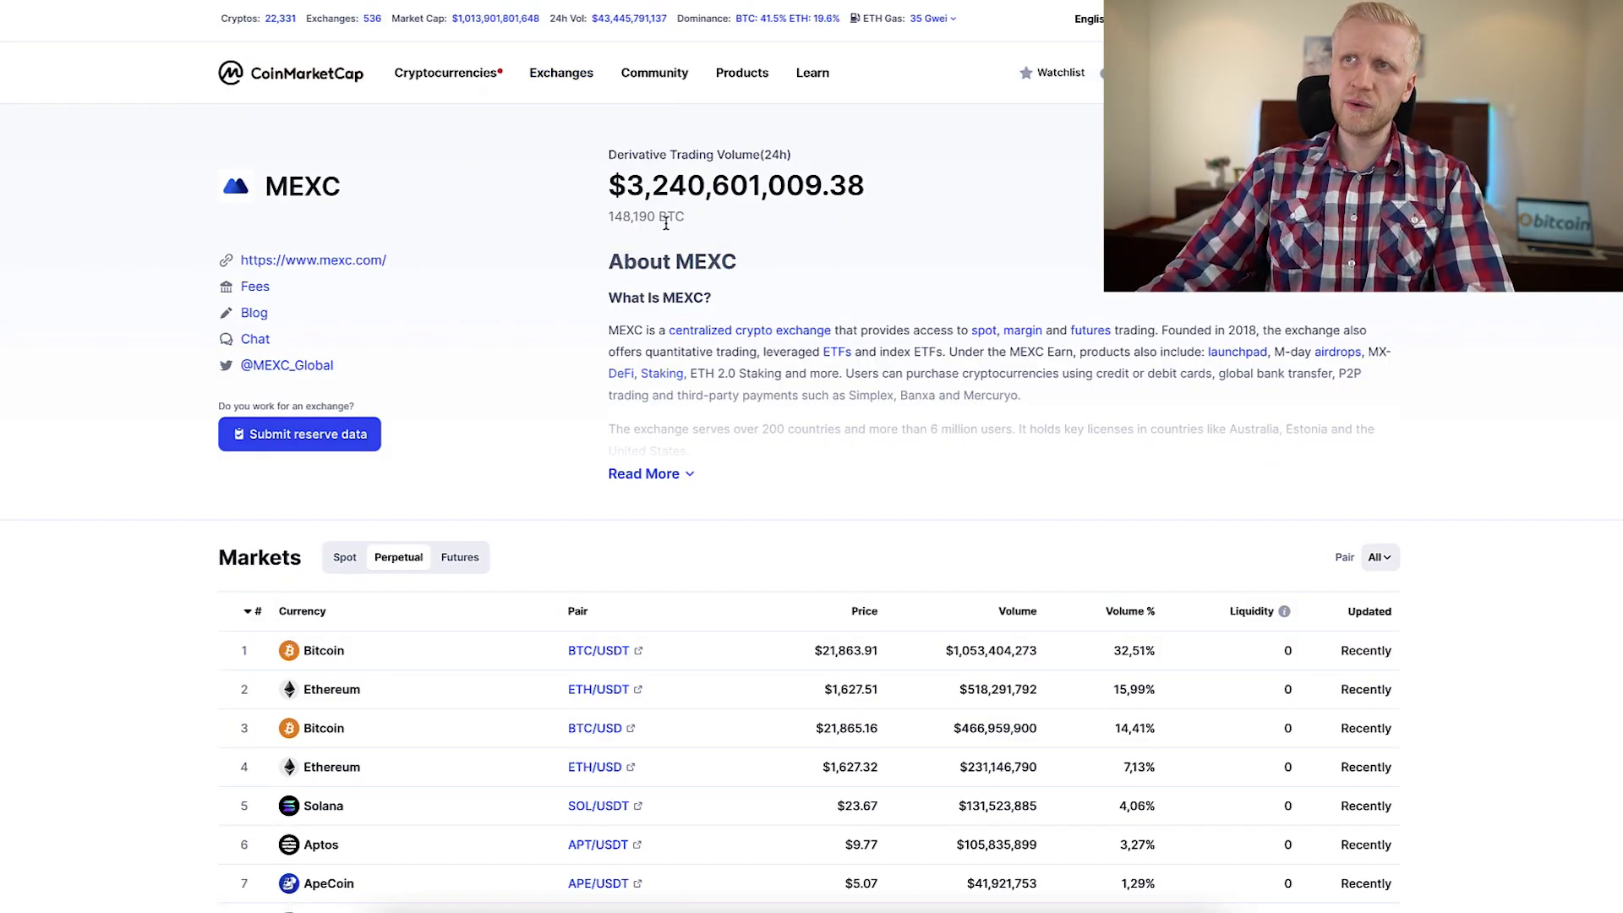
Select MEXC's $3,240,601,009.38 24h derivative trading volume figure on CoinMarketCap
{"action": "left_click_drag", "start_coordinate": [864, 197], "coordinate": [601, 156]}
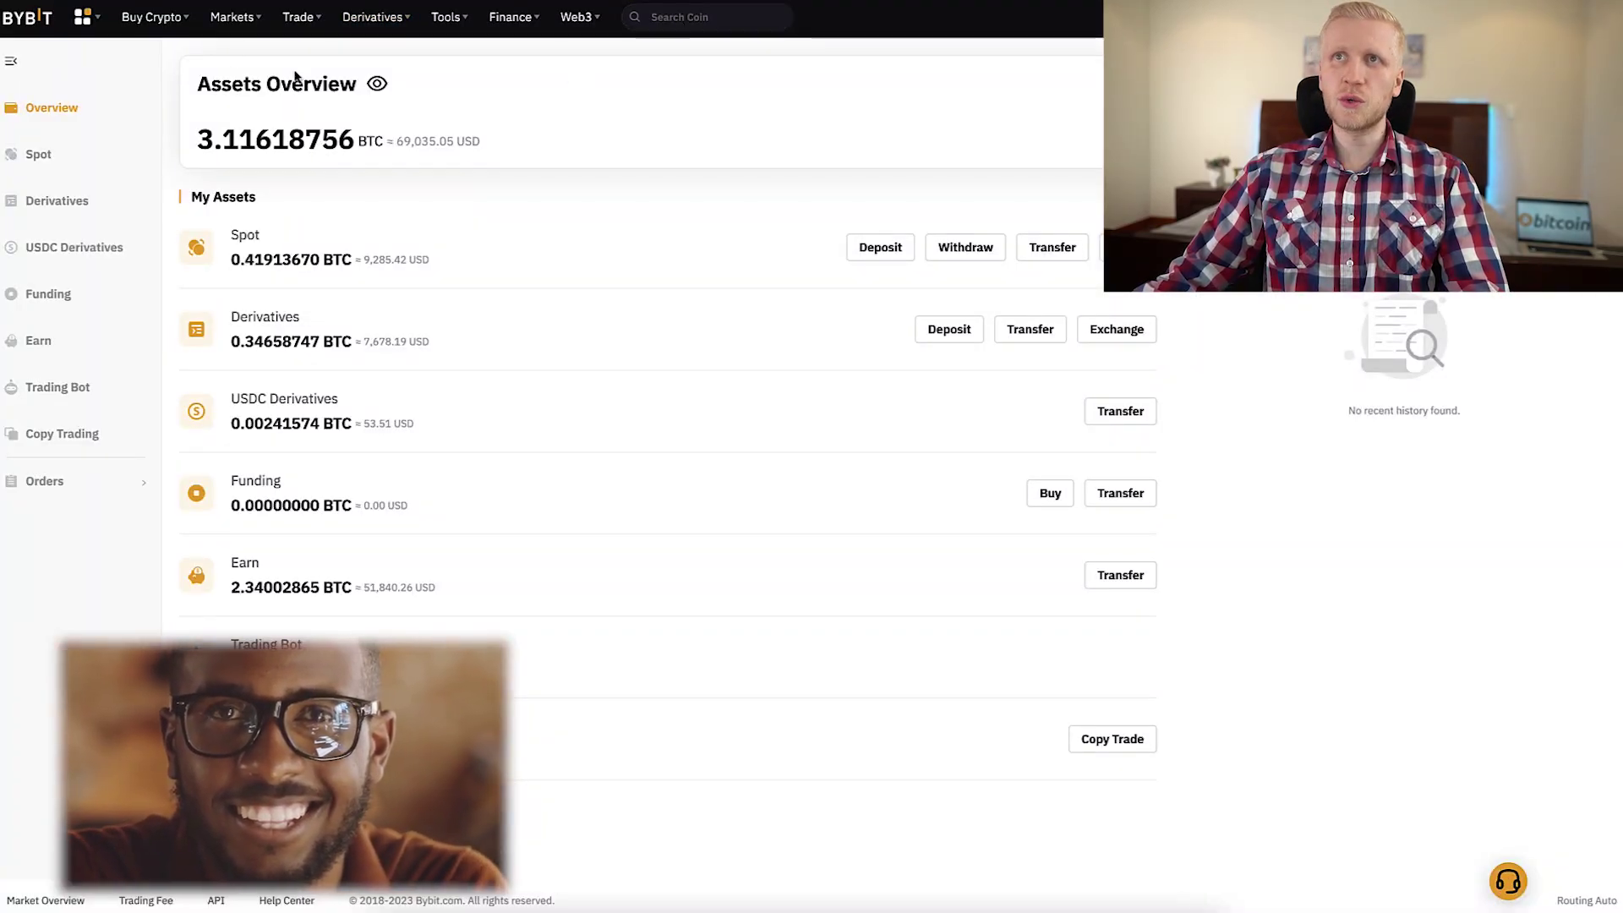
Bring up the BTCUSD inverse perpetual trading view from Bybit's Derivatives menu
{"action": "mouse_move", "coordinate": [297, 17]}
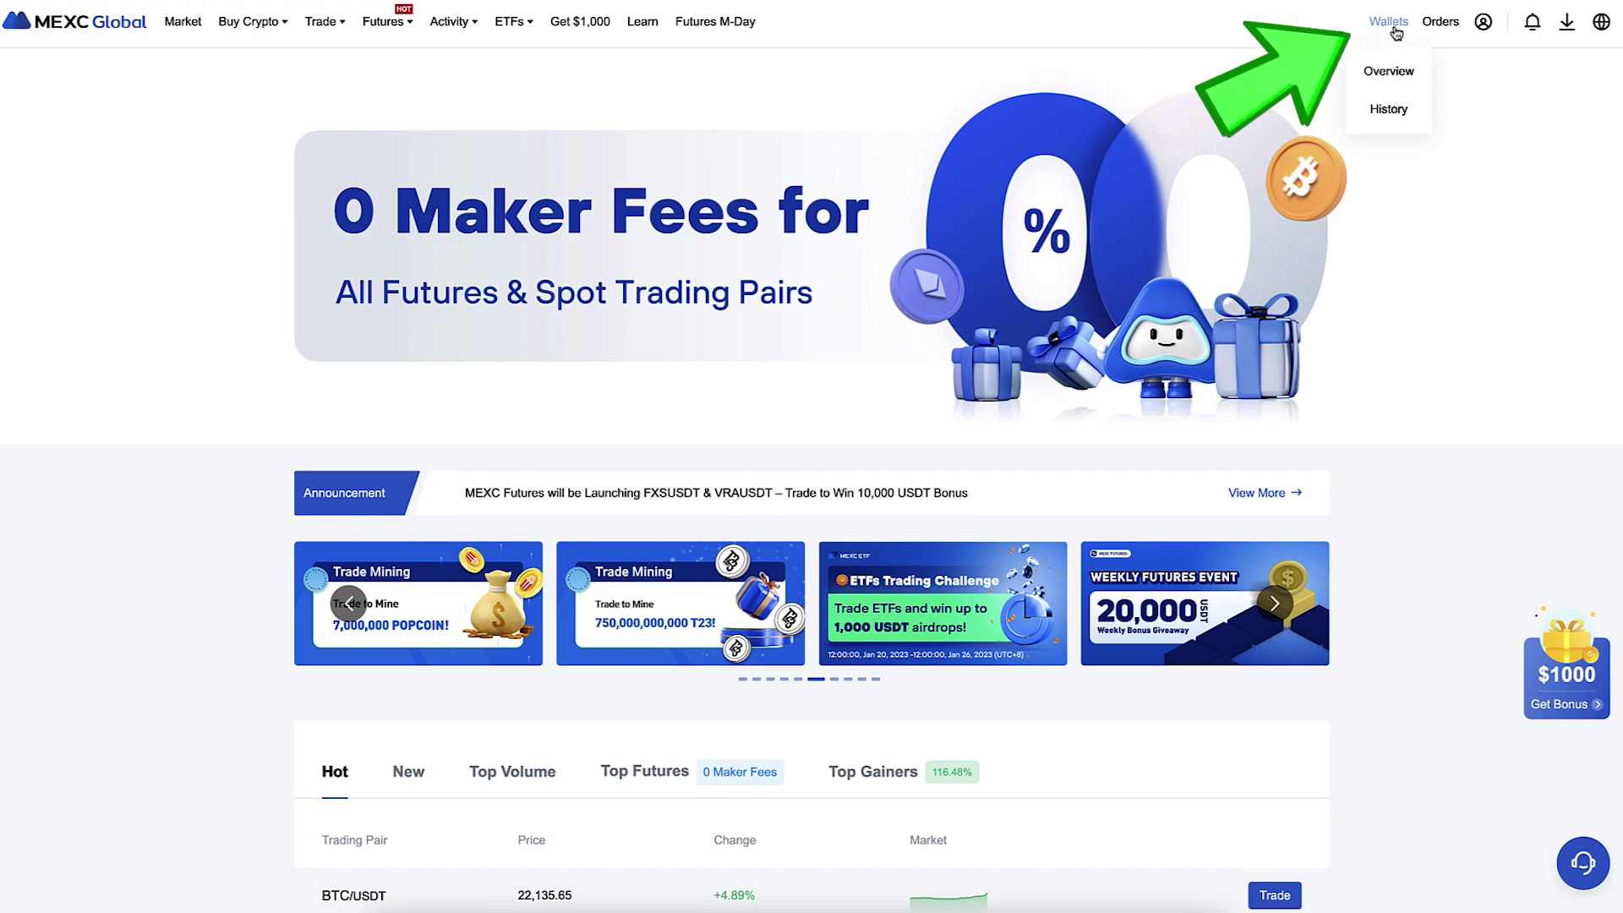
Start a crypto deposit from the wallet overview and view the token list
{"action": "left_click", "coordinate": [1390, 75]}
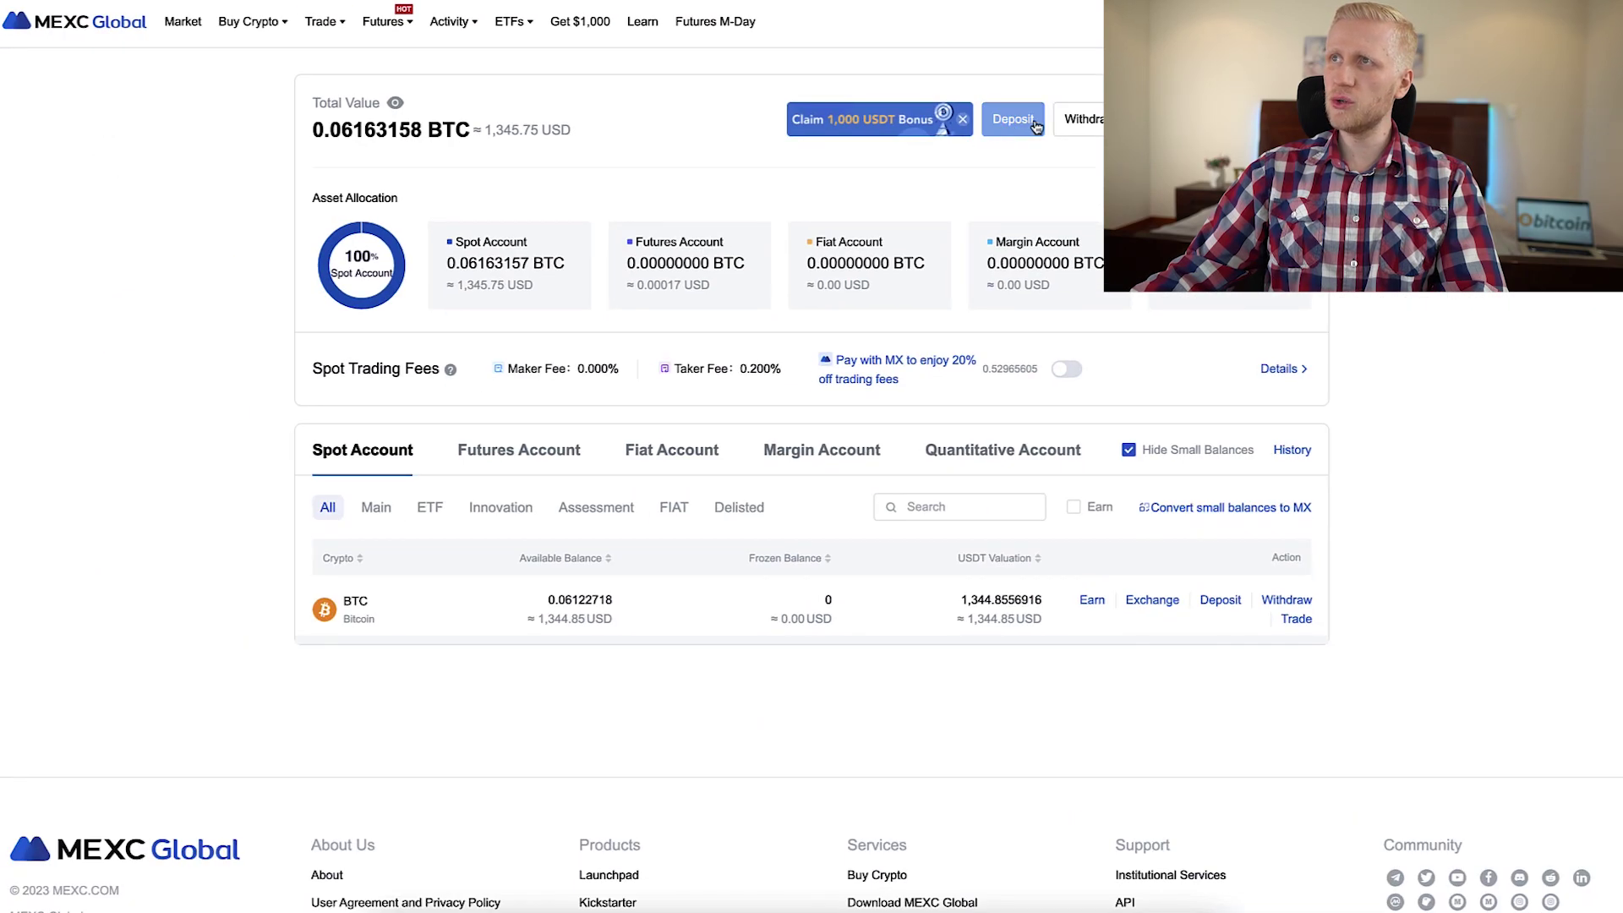
{"action": "left_click", "coordinate": [1014, 119]}
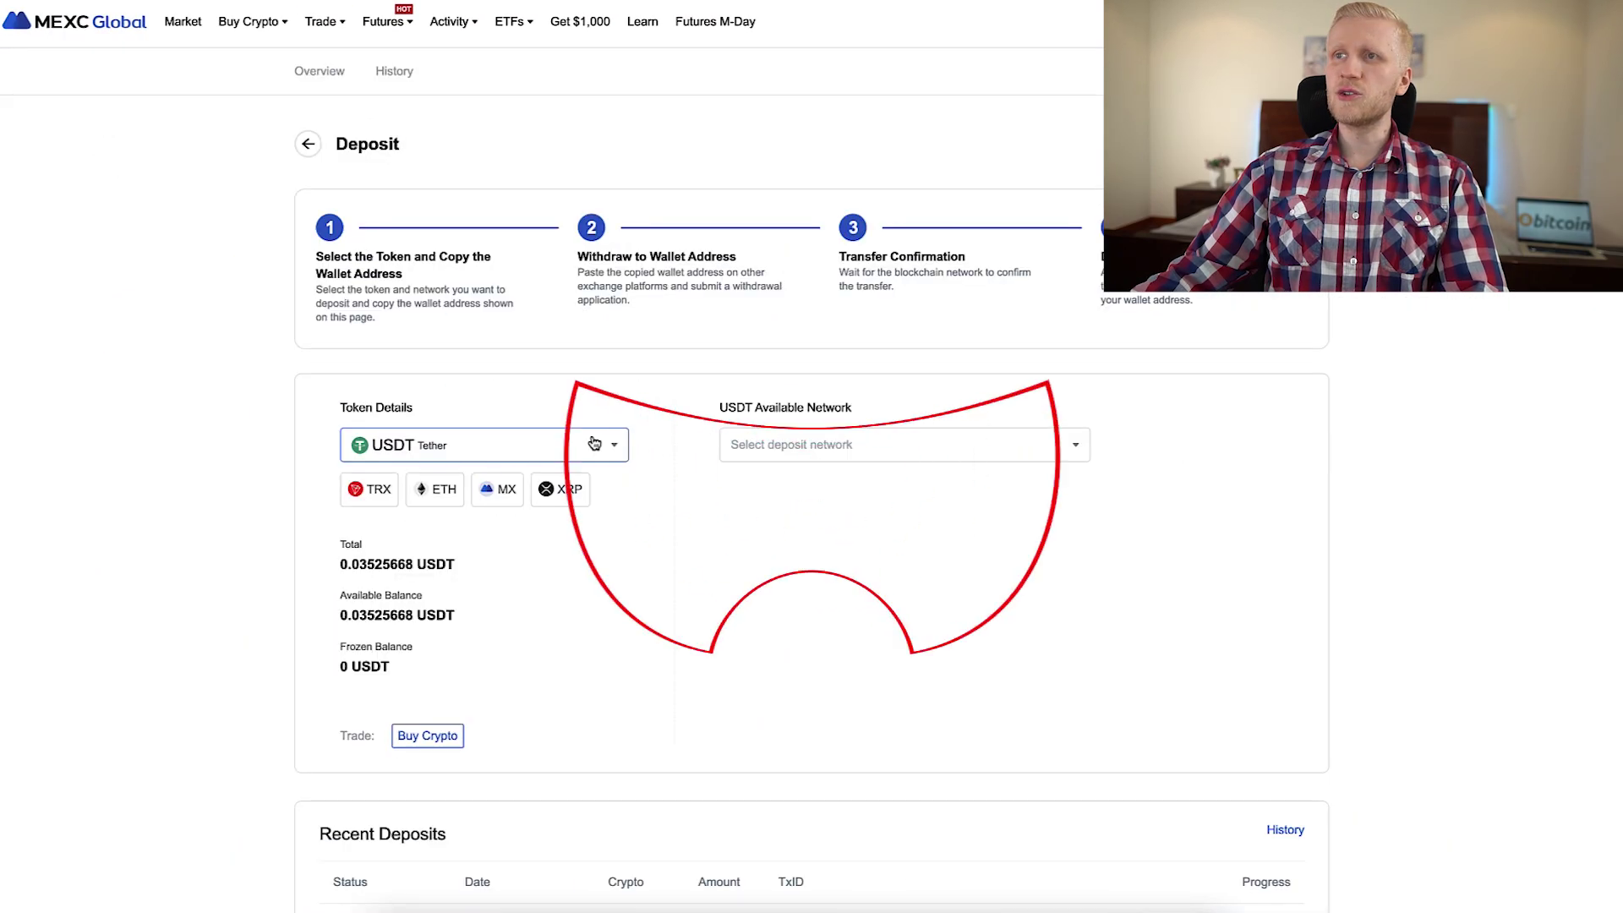
{"action": "left_click", "coordinate": [458, 450]}
{"action": "left_click", "coordinate": [457, 452]}
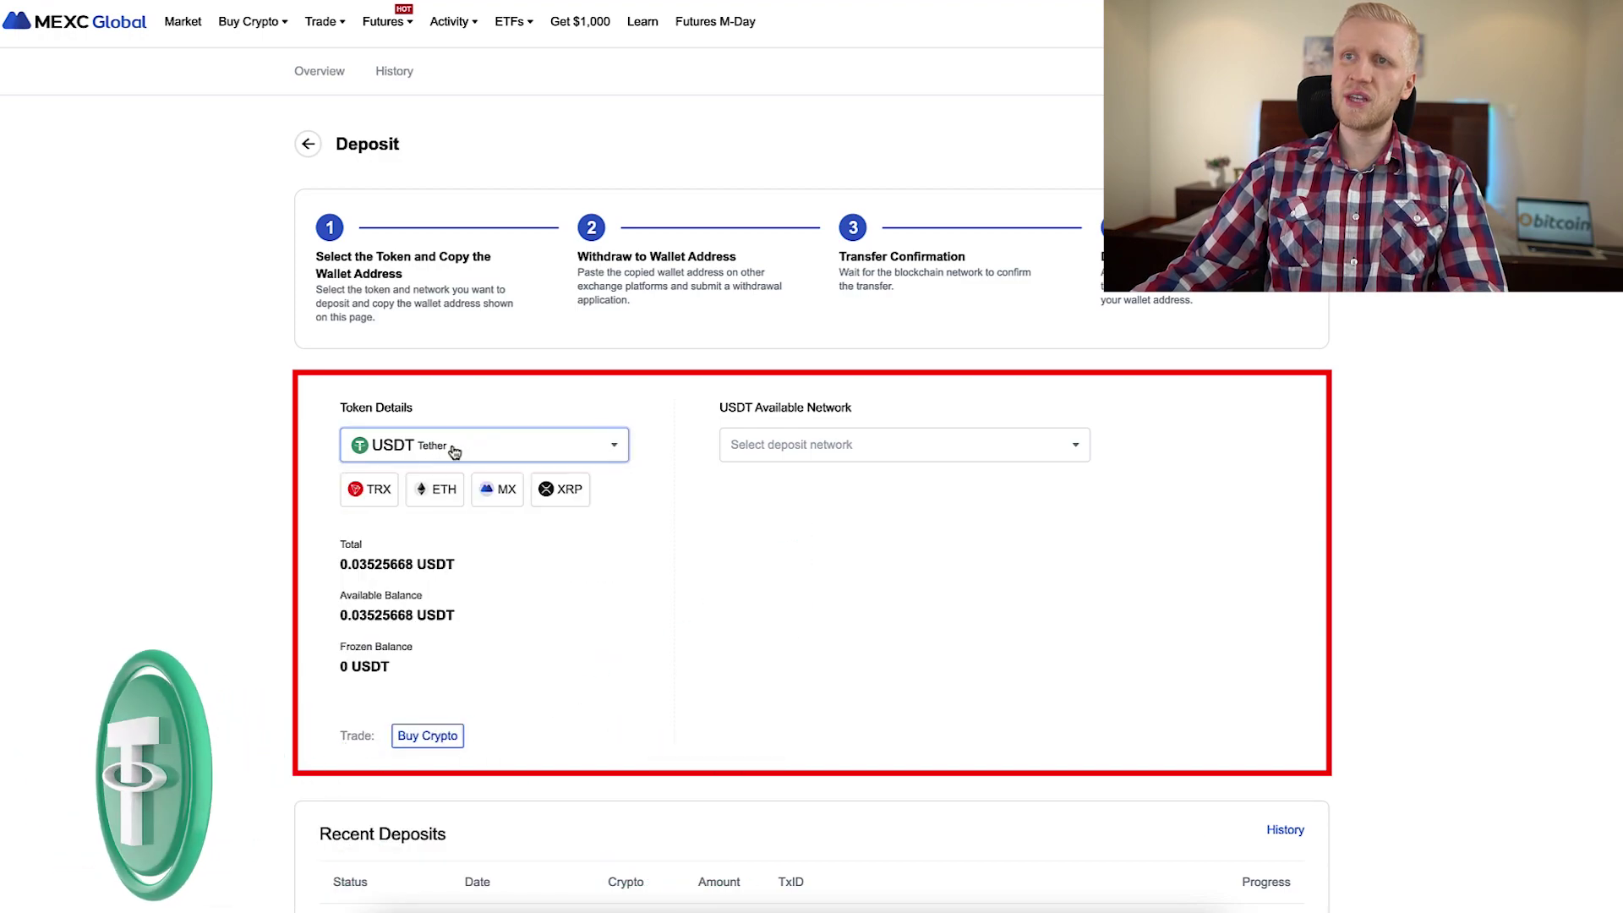
{"action": "left_click", "coordinate": [452, 457]}
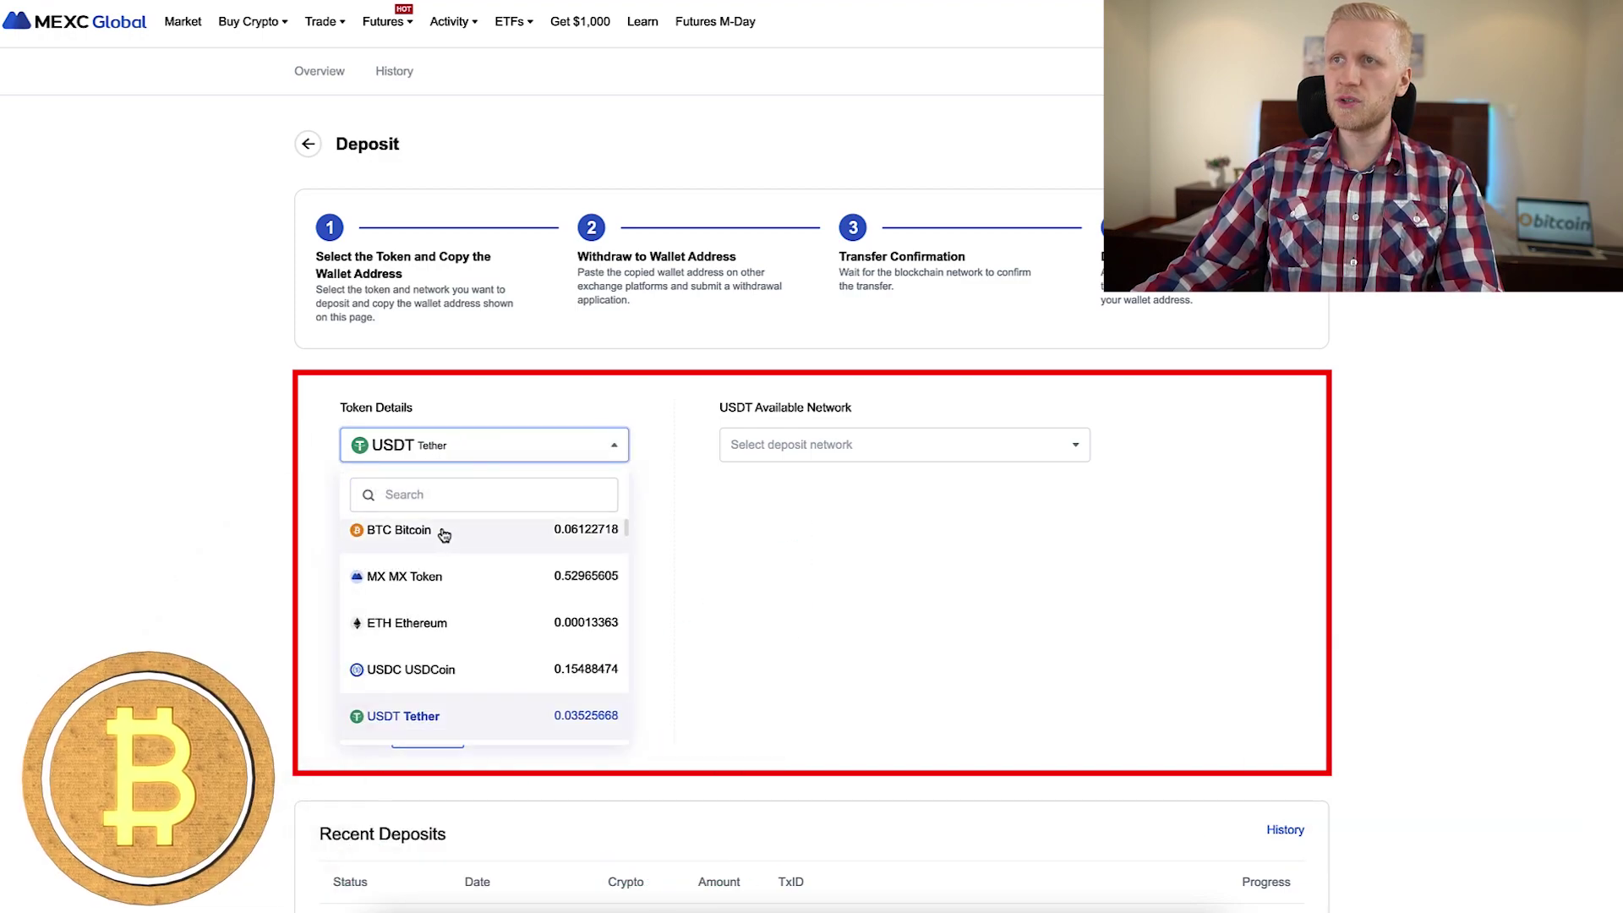
Browse the USDT deposit network list without choosing a network
{"action": "left_click", "coordinate": [854, 456]}
{"action": "scroll", "coordinate": [790, 589], "scroll_direction": "down", "scroll_amount": 2}
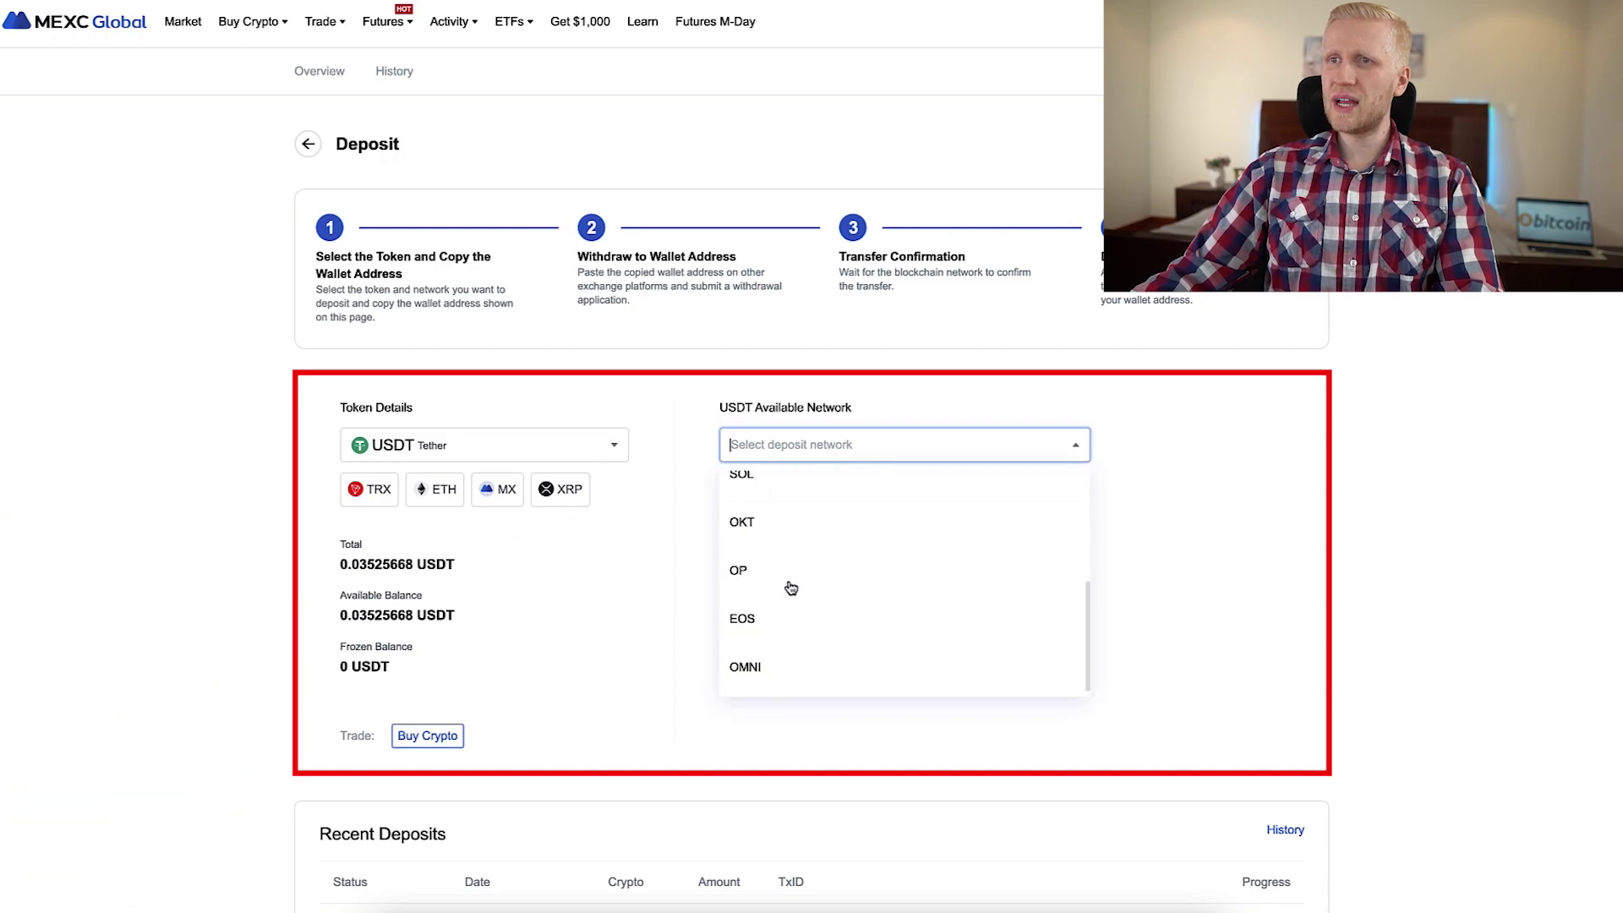
{"action": "scroll", "coordinate": [791, 587], "scroll_direction": "up", "scroll_amount": 3}
{"action": "left_click", "coordinate": [1163, 551]}
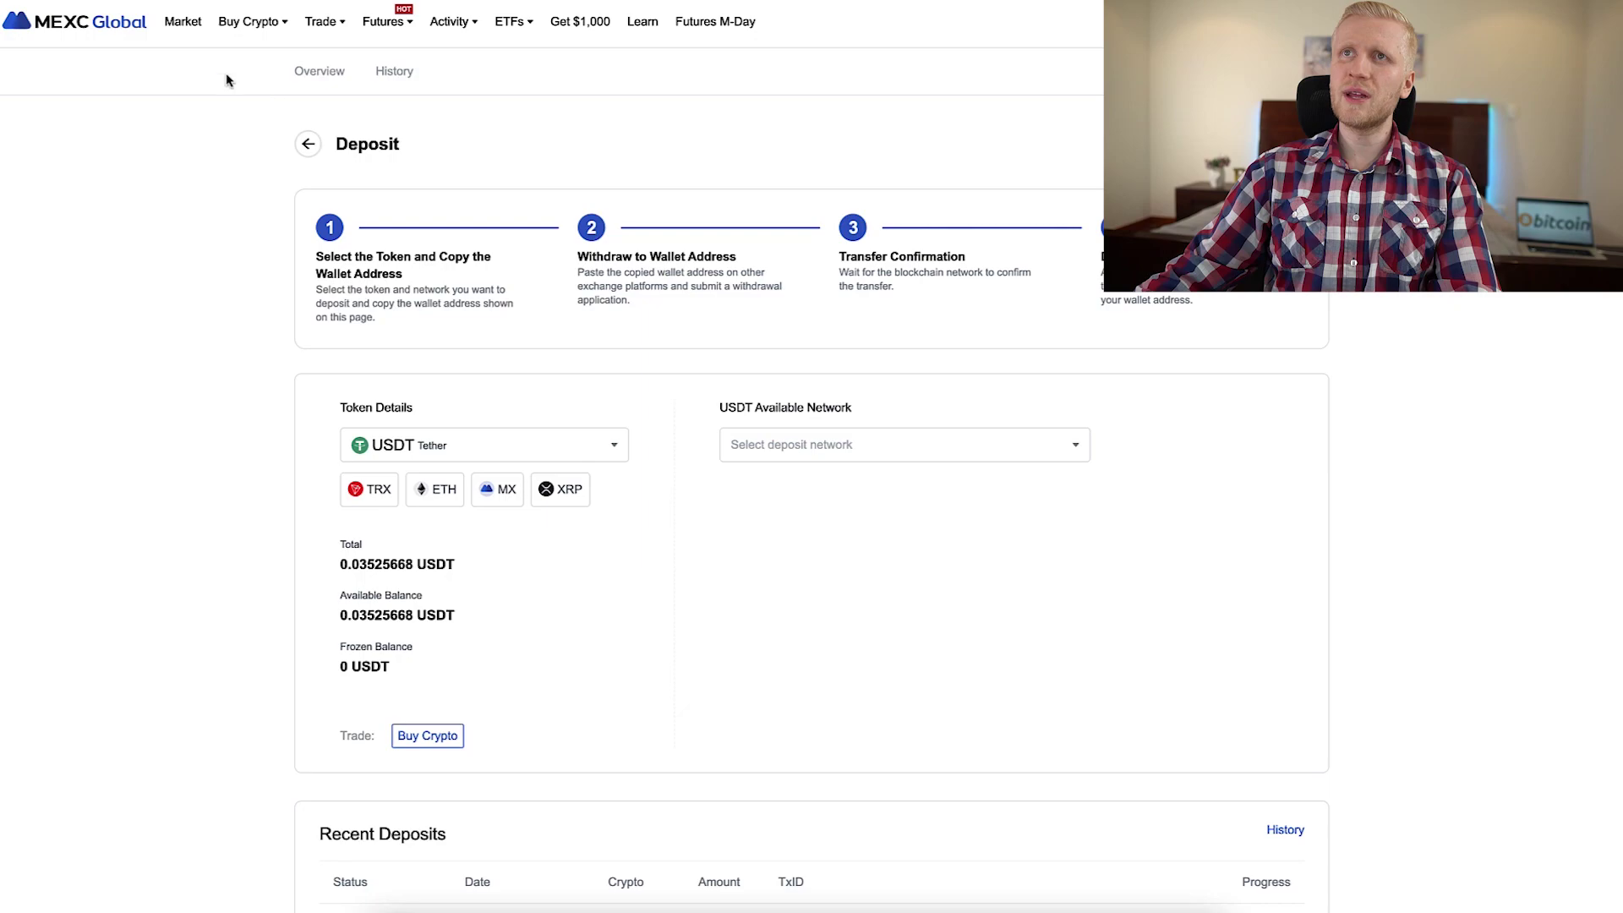
Dismiss the card warning, review the paying and receiving currency lists, and enter an amount of 1000
{"action": "mouse_move", "coordinate": [256, 37]}
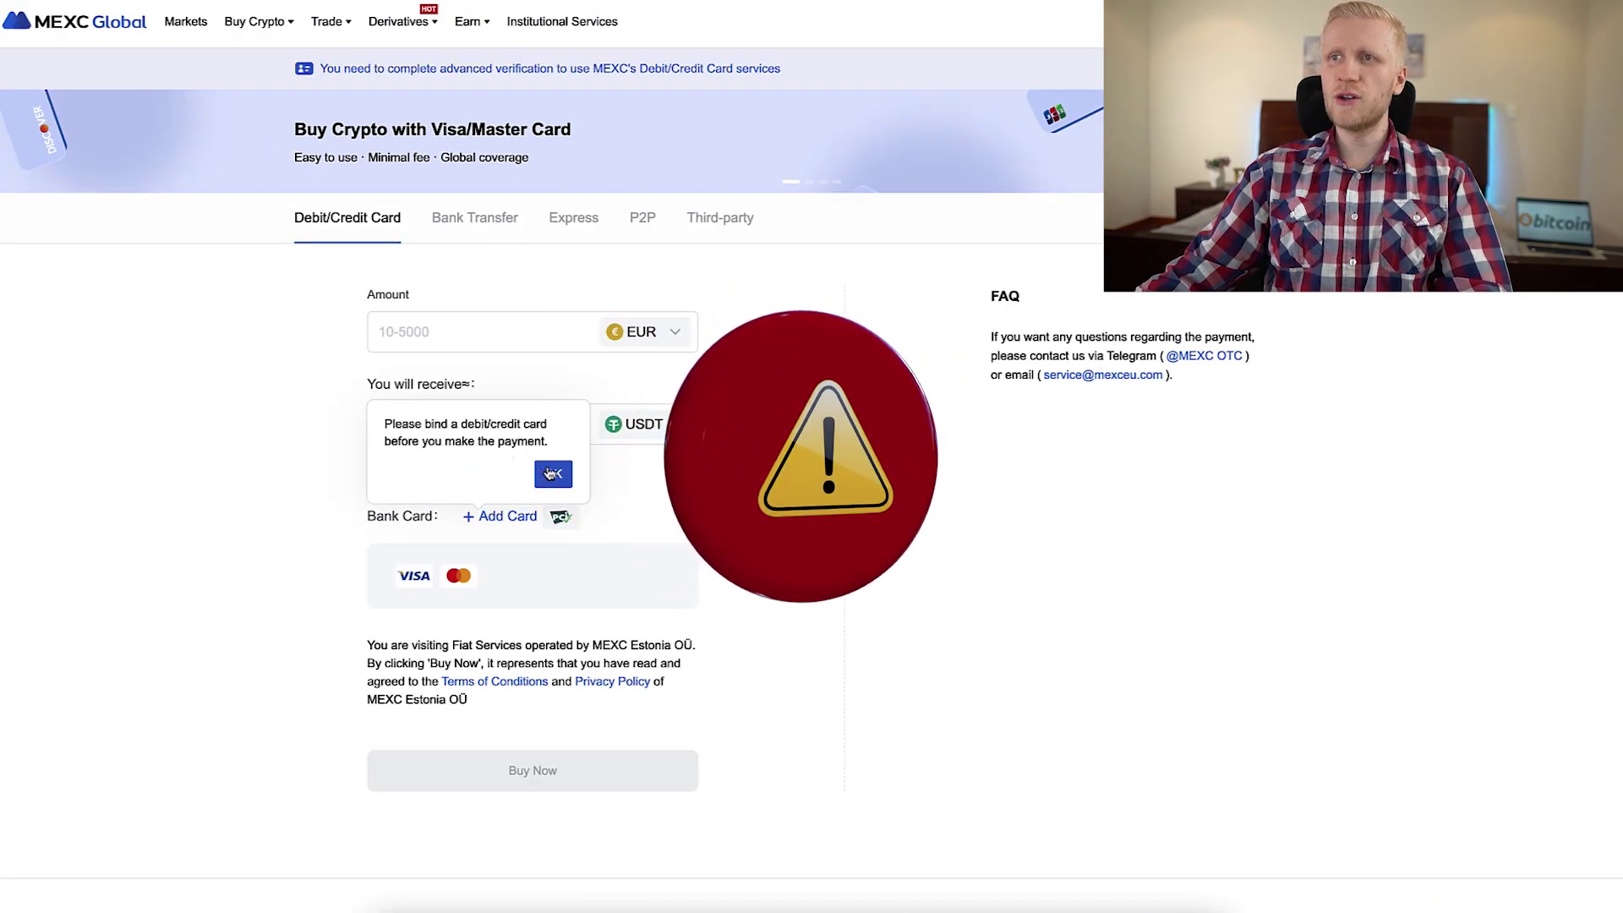
{"action": "left_click", "coordinate": [551, 473]}
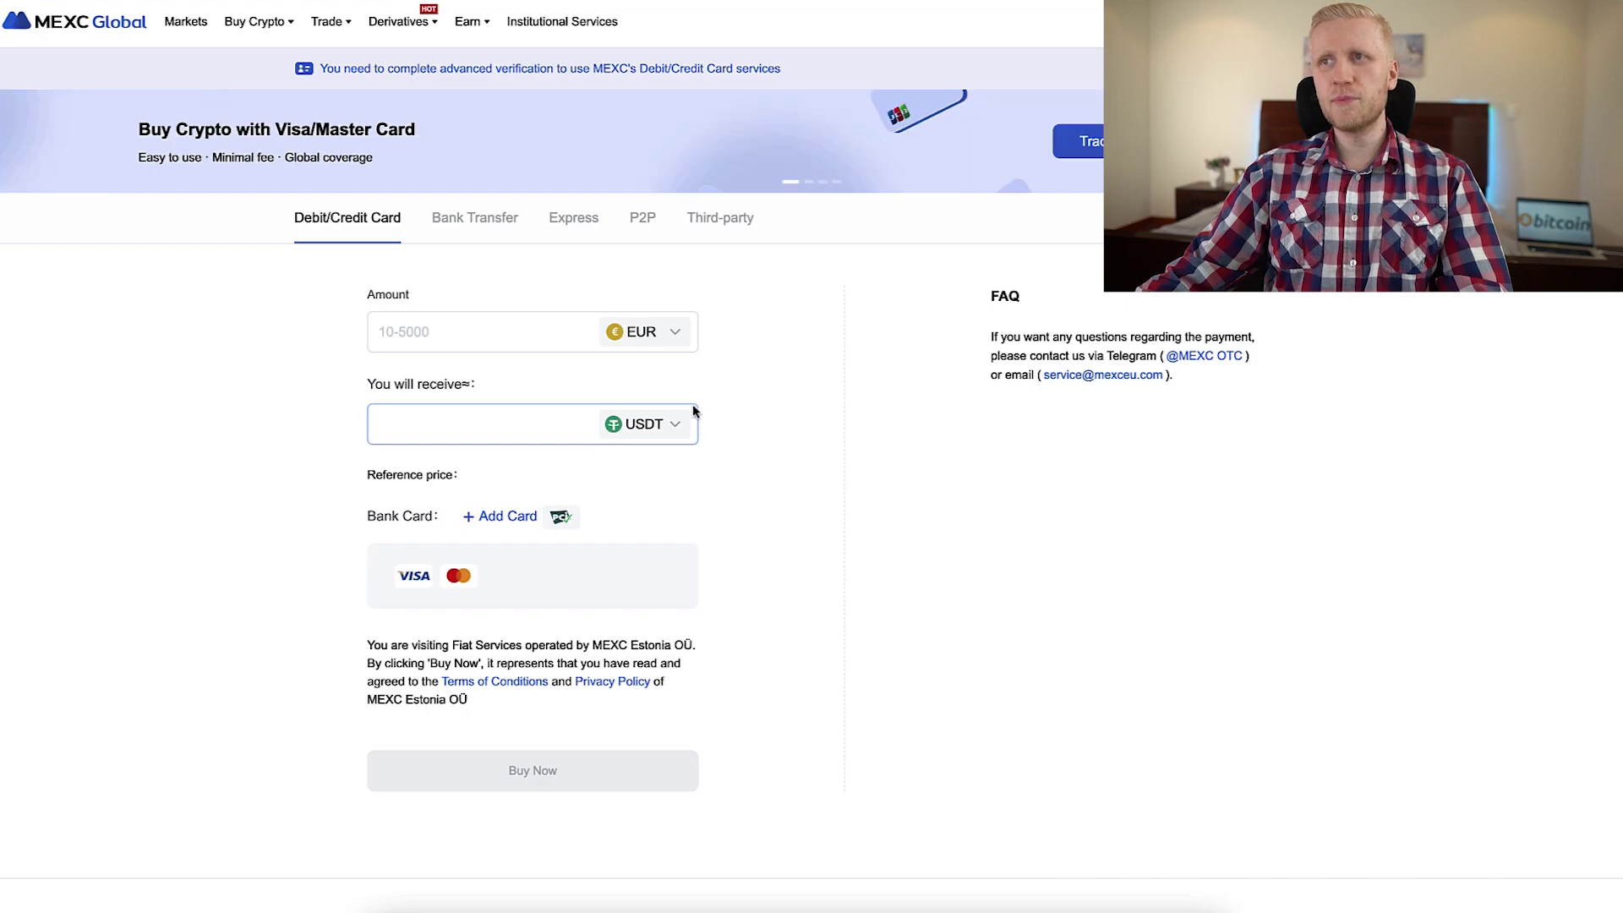
{"action": "left_click", "coordinate": [673, 332]}
{"action": "scroll", "coordinate": [523, 464], "scroll_direction": "down", "scroll_amount": 1}
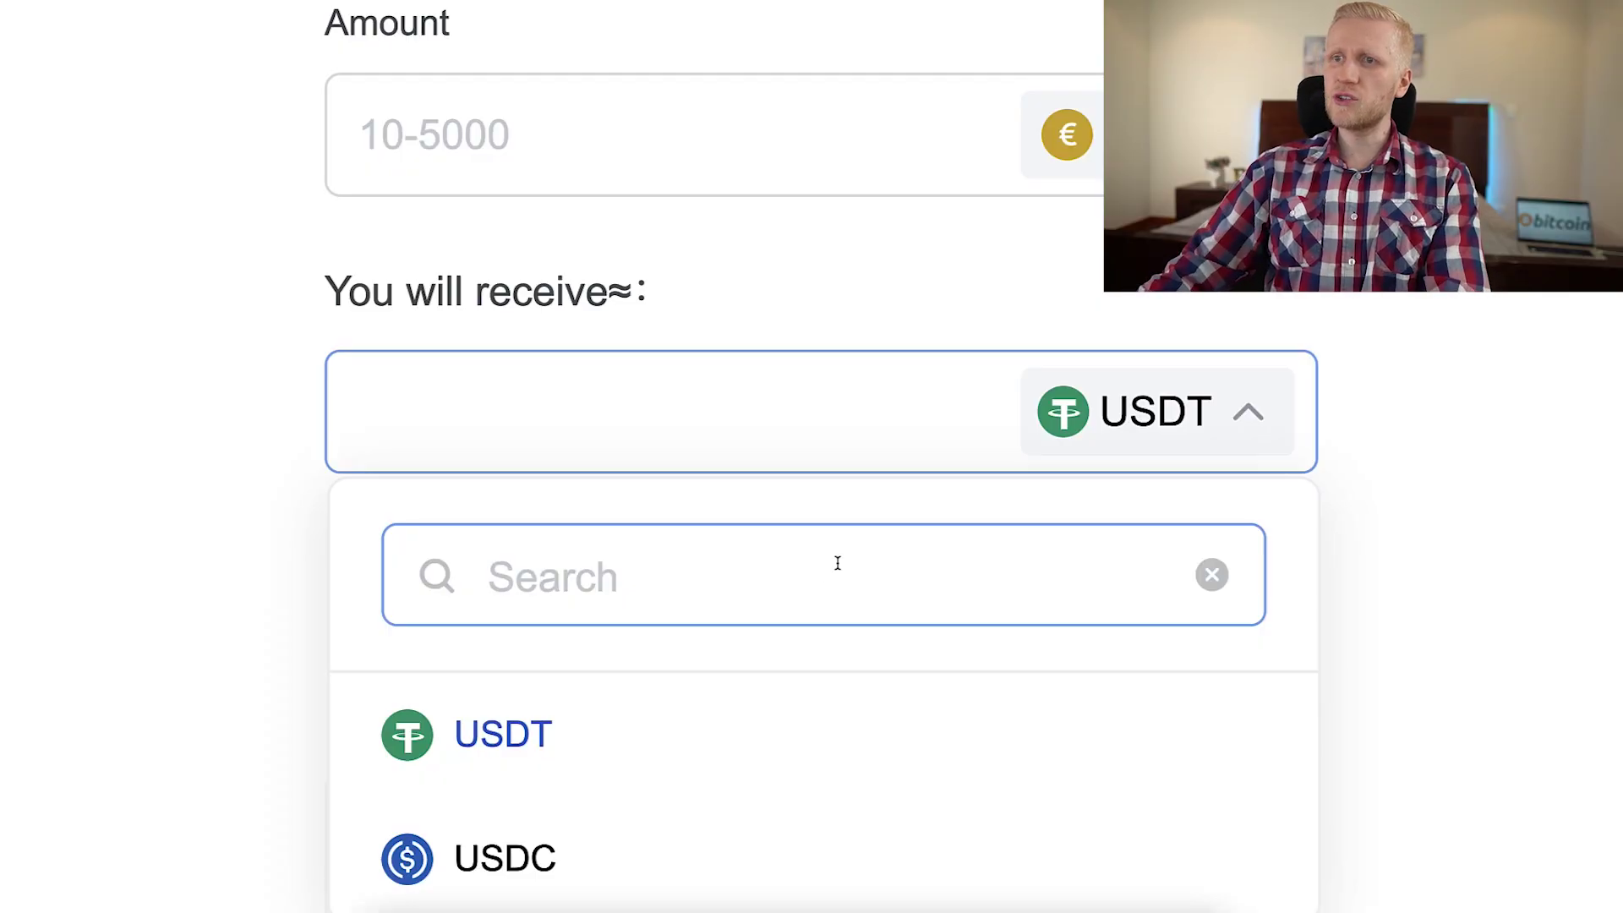
{"action": "left_click", "coordinate": [758, 193]}
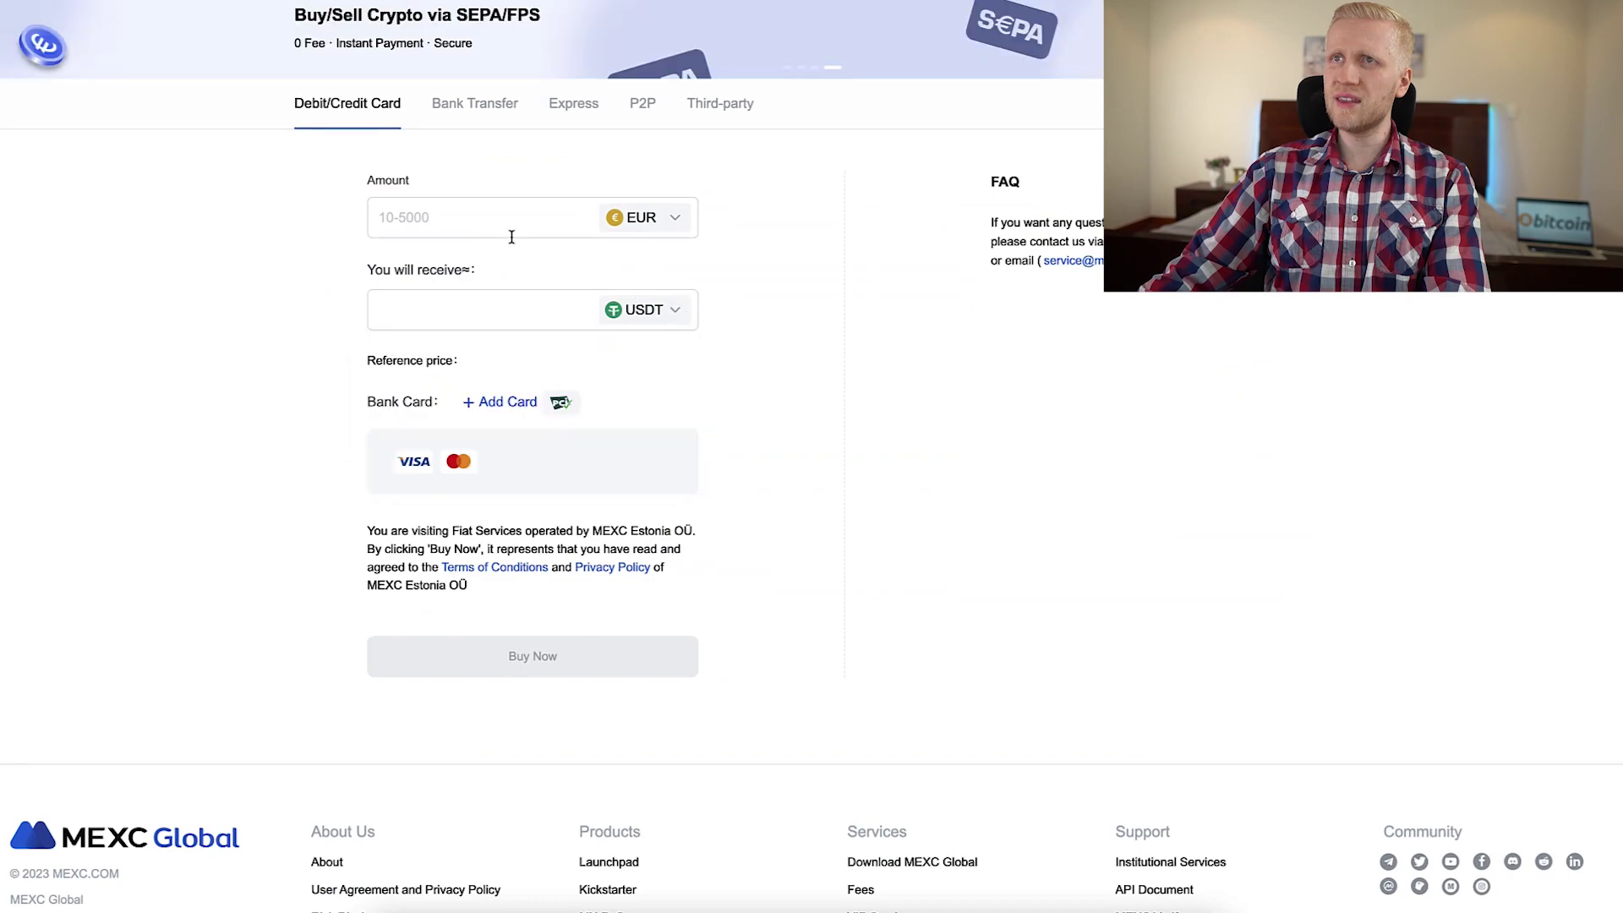
{"action": "left_click", "coordinate": [511, 236]}
{"action": "type", "text": "1000"}
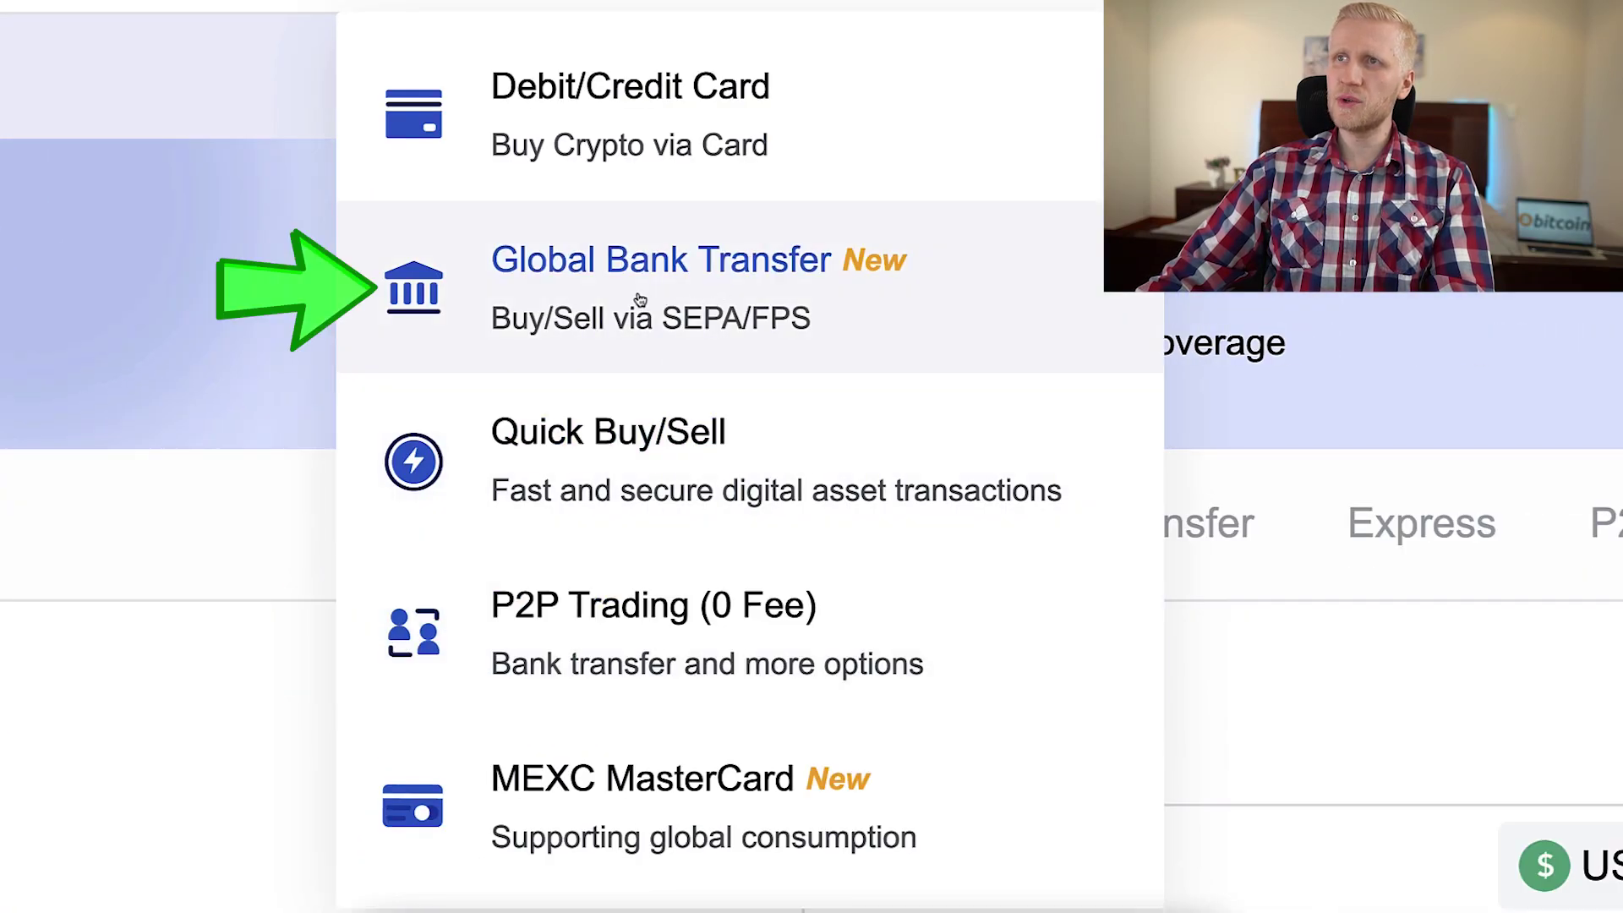
Switch to Global Bank Transfer buying and highlight the SEPA Bank Transfer payment account
{"action": "left_click", "coordinate": [640, 300]}
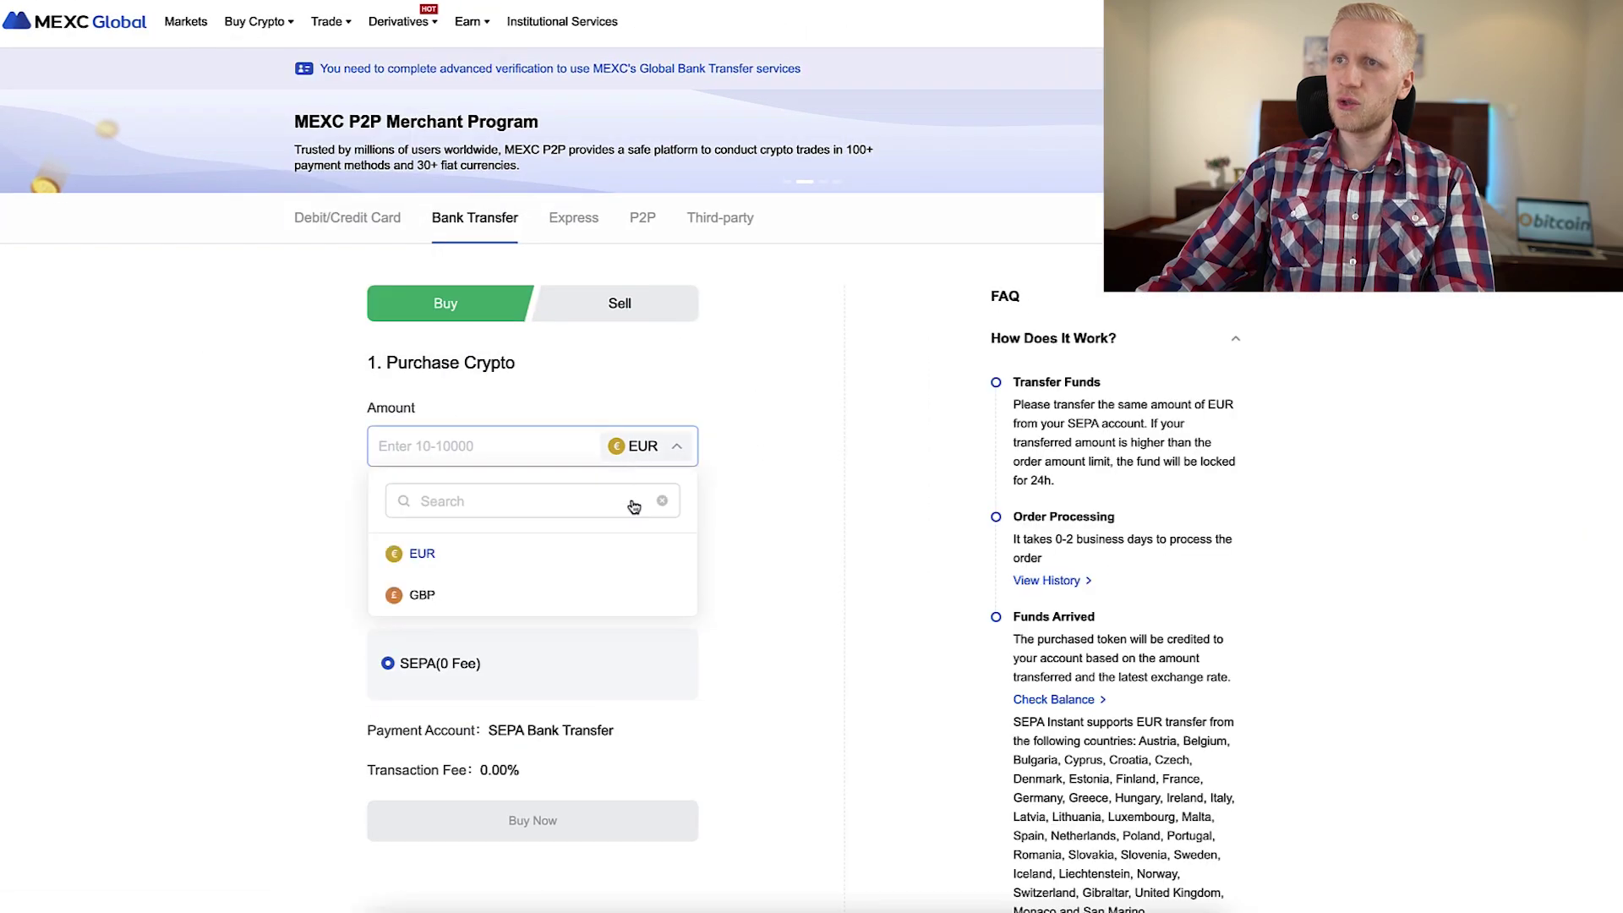
{"action": "scroll", "coordinate": [592, 541], "scroll_direction": "down", "scroll_amount": 1}
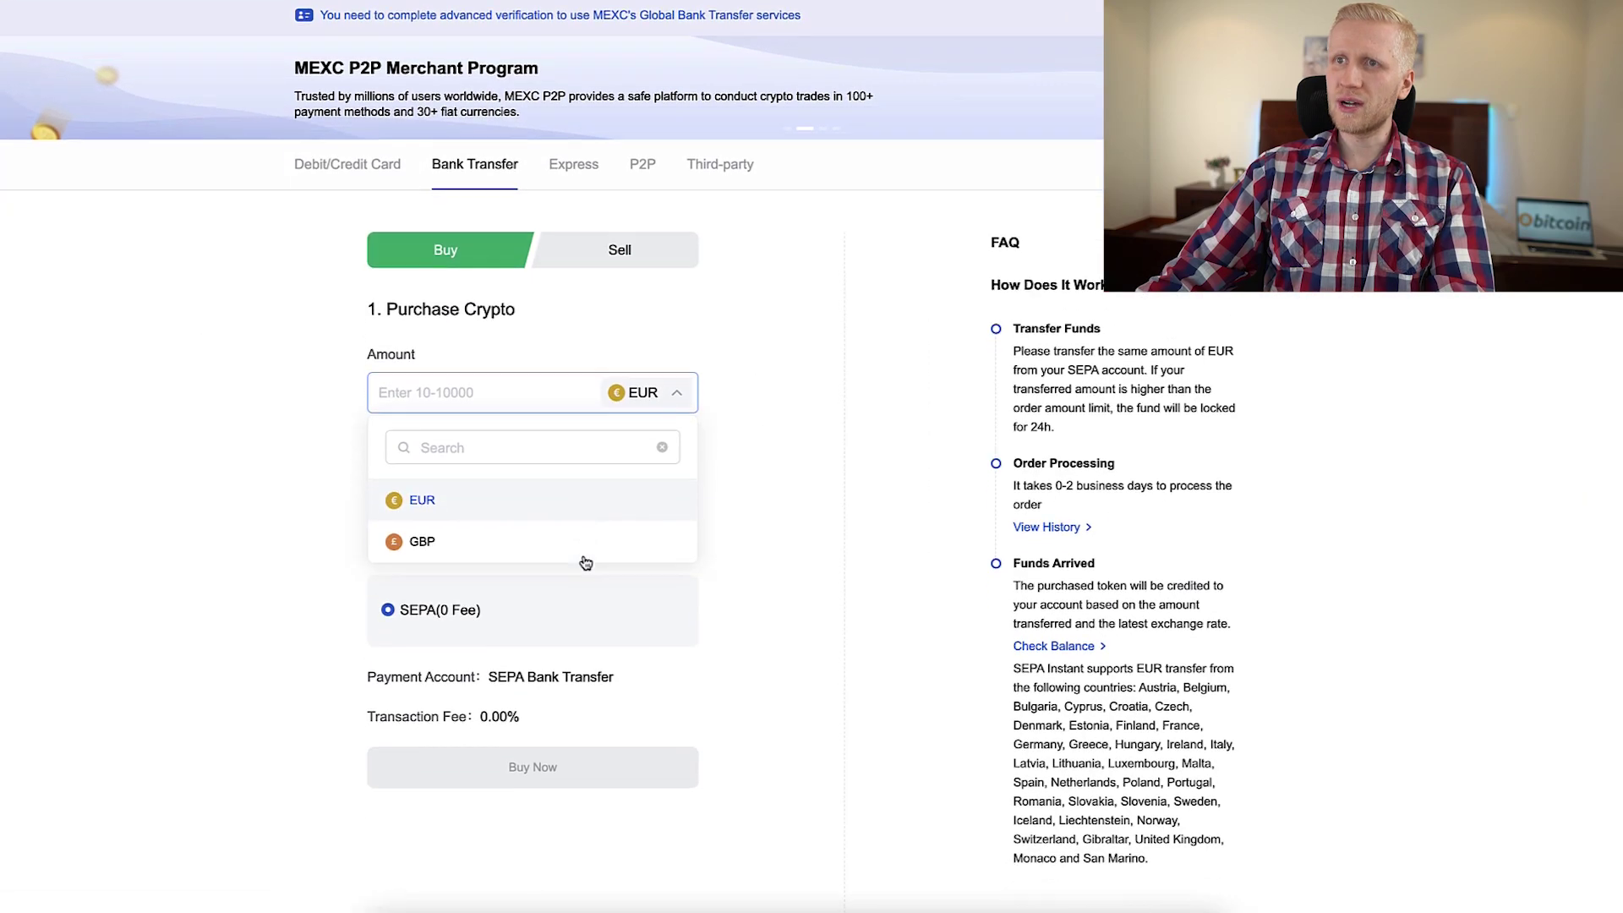
{"action": "left_click", "coordinate": [710, 531]}
{"action": "scroll", "coordinate": [702, 524], "scroll_direction": "down", "scroll_amount": 1}
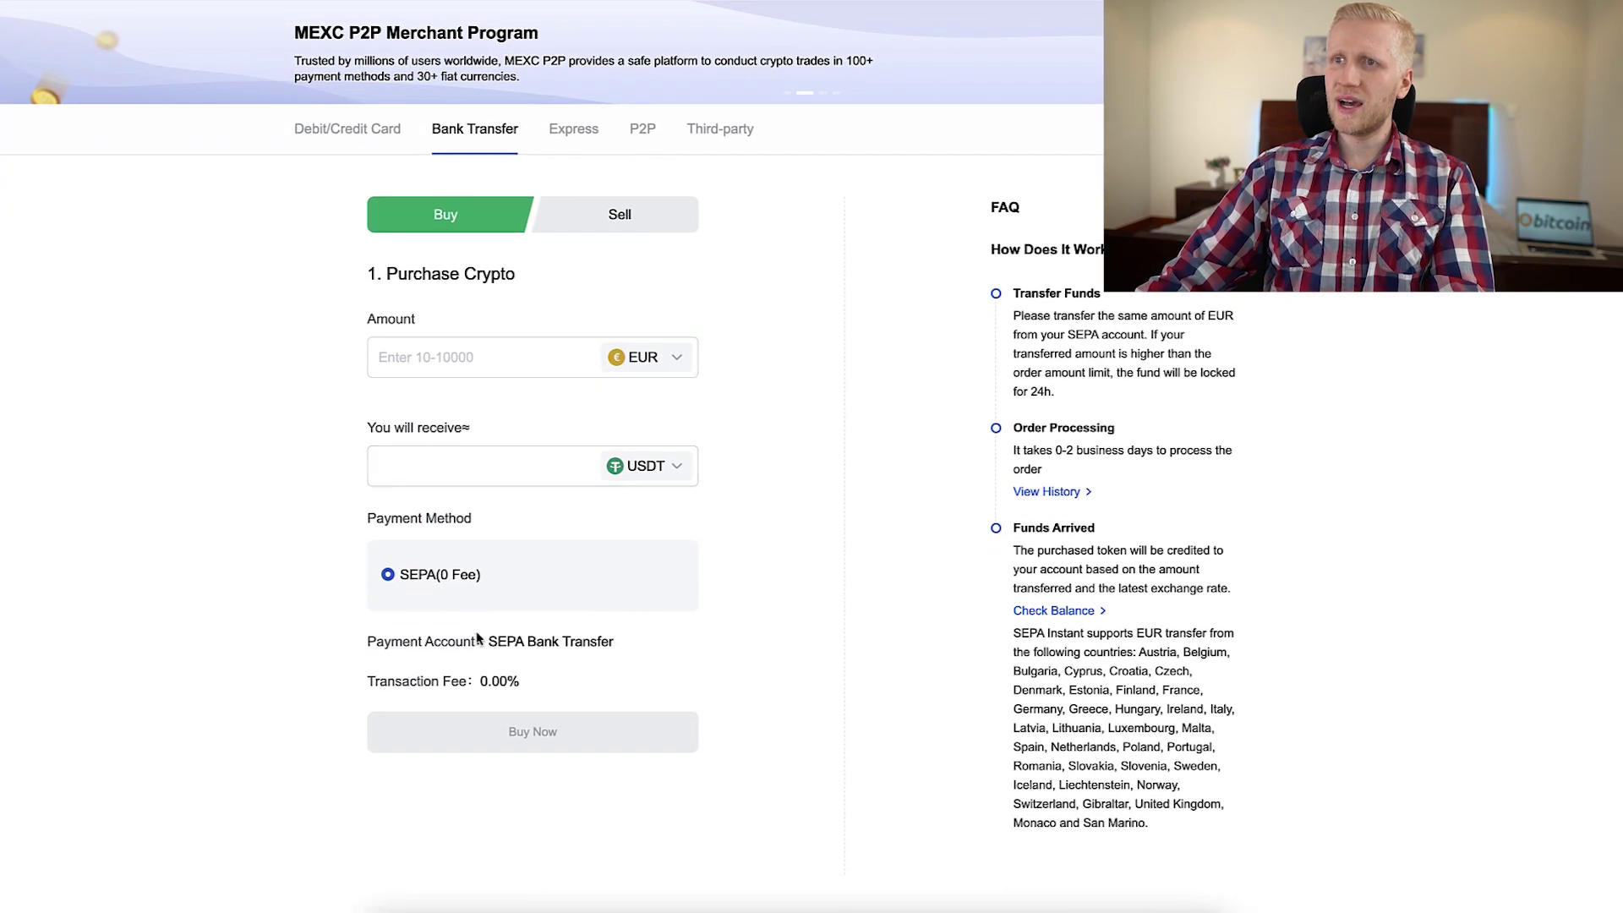
{"action": "left_click_drag", "start_coordinate": [487, 641], "coordinate": [614, 643]}
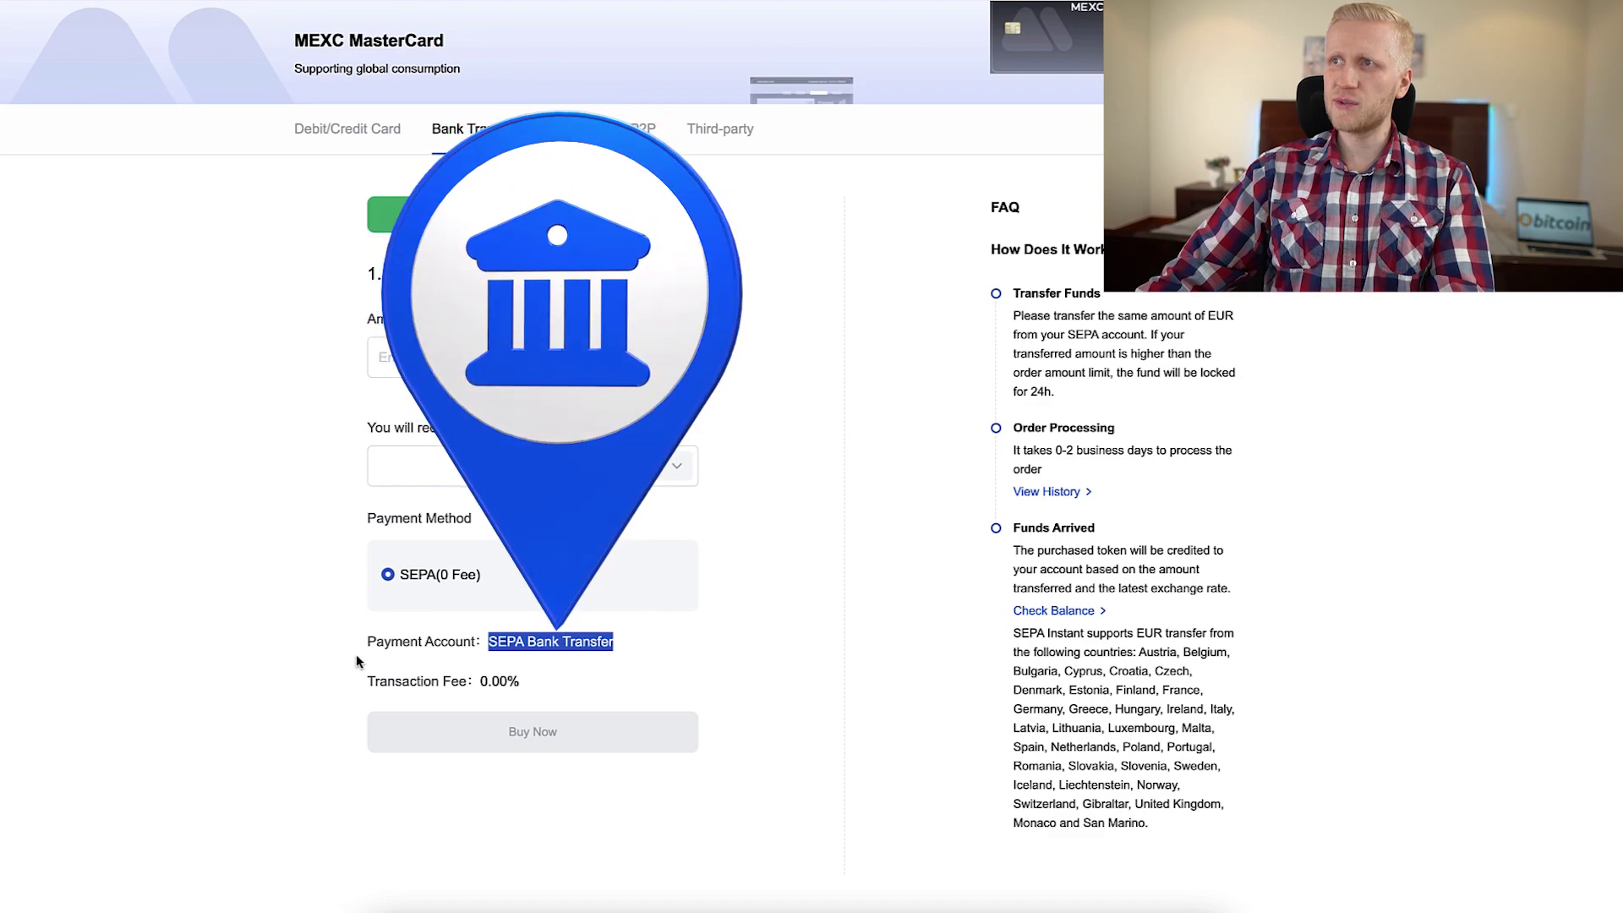
{"action": "scroll", "coordinate": [355, 661], "scroll_direction": "up", "scroll_amount": 2}
Open P2P trading, browse payment methods and fiat currencies, and keep VND as the currency
{"action": "mouse_move", "coordinate": [255, 22]}
{"action": "left_click", "coordinate": [286, 283]}
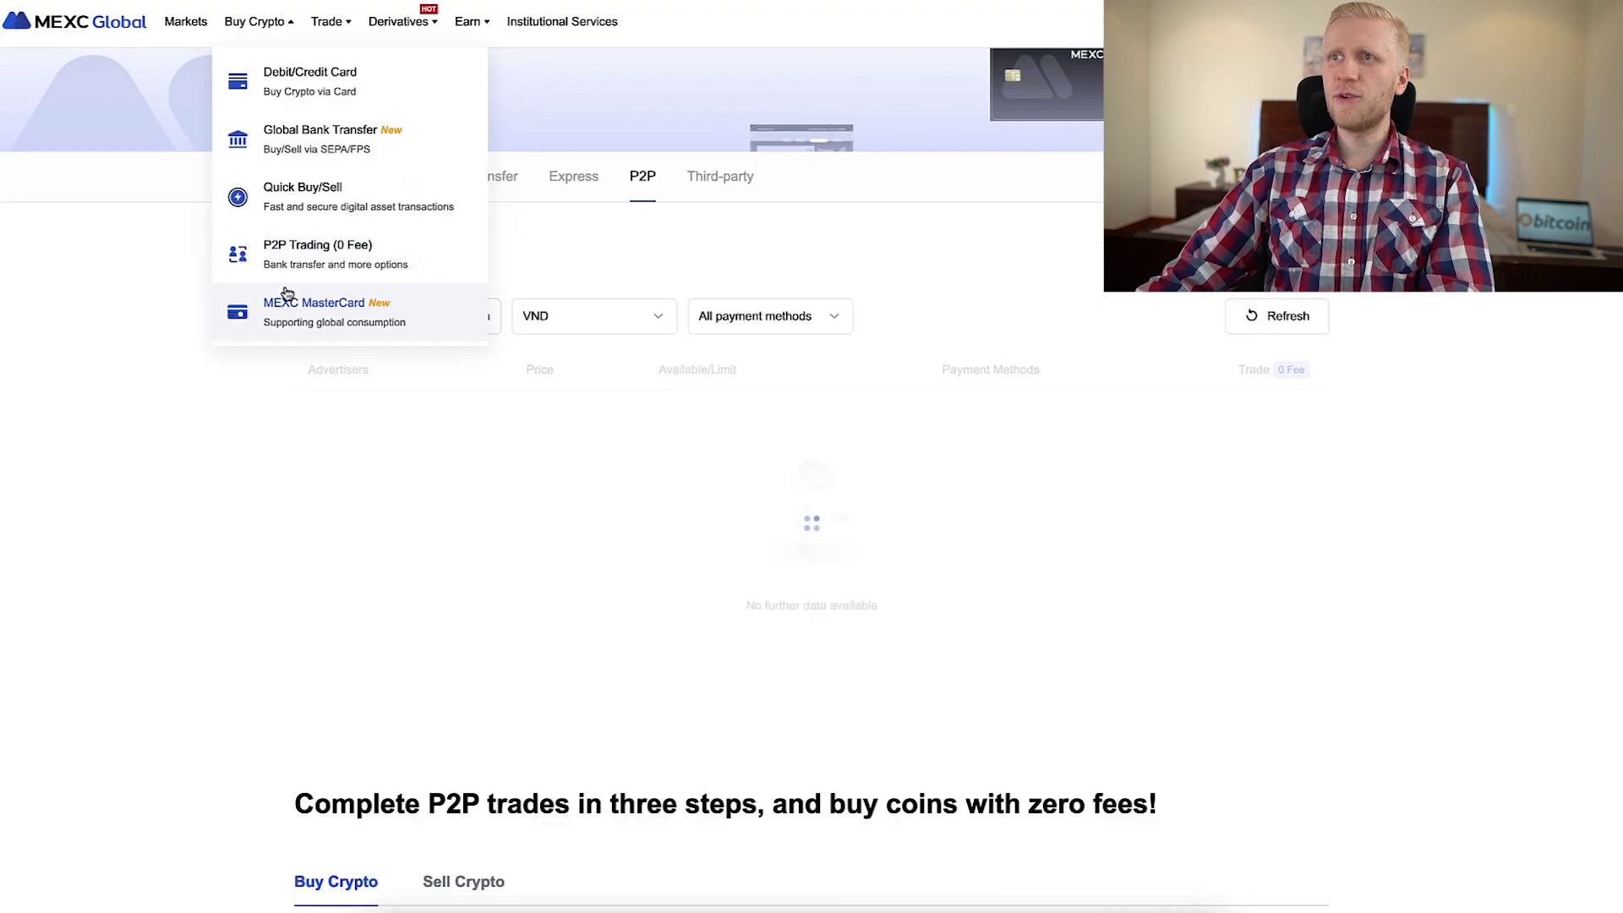
{"action": "left_click", "coordinate": [793, 311]}
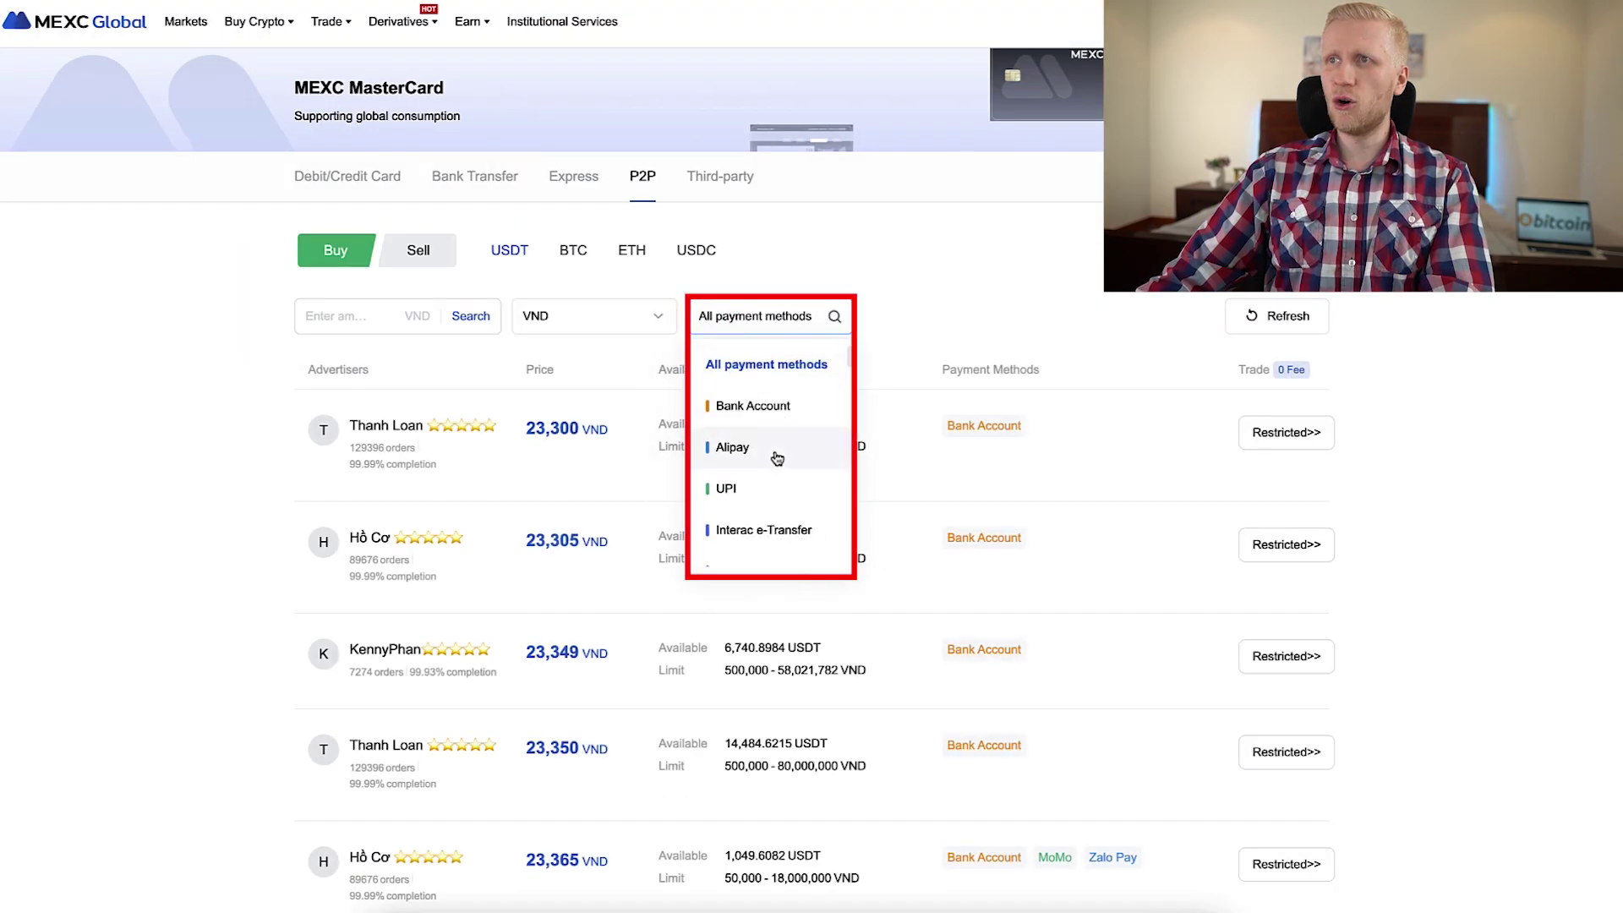
{"action": "scroll", "coordinate": [777, 465], "scroll_direction": "down", "scroll_amount": 5}
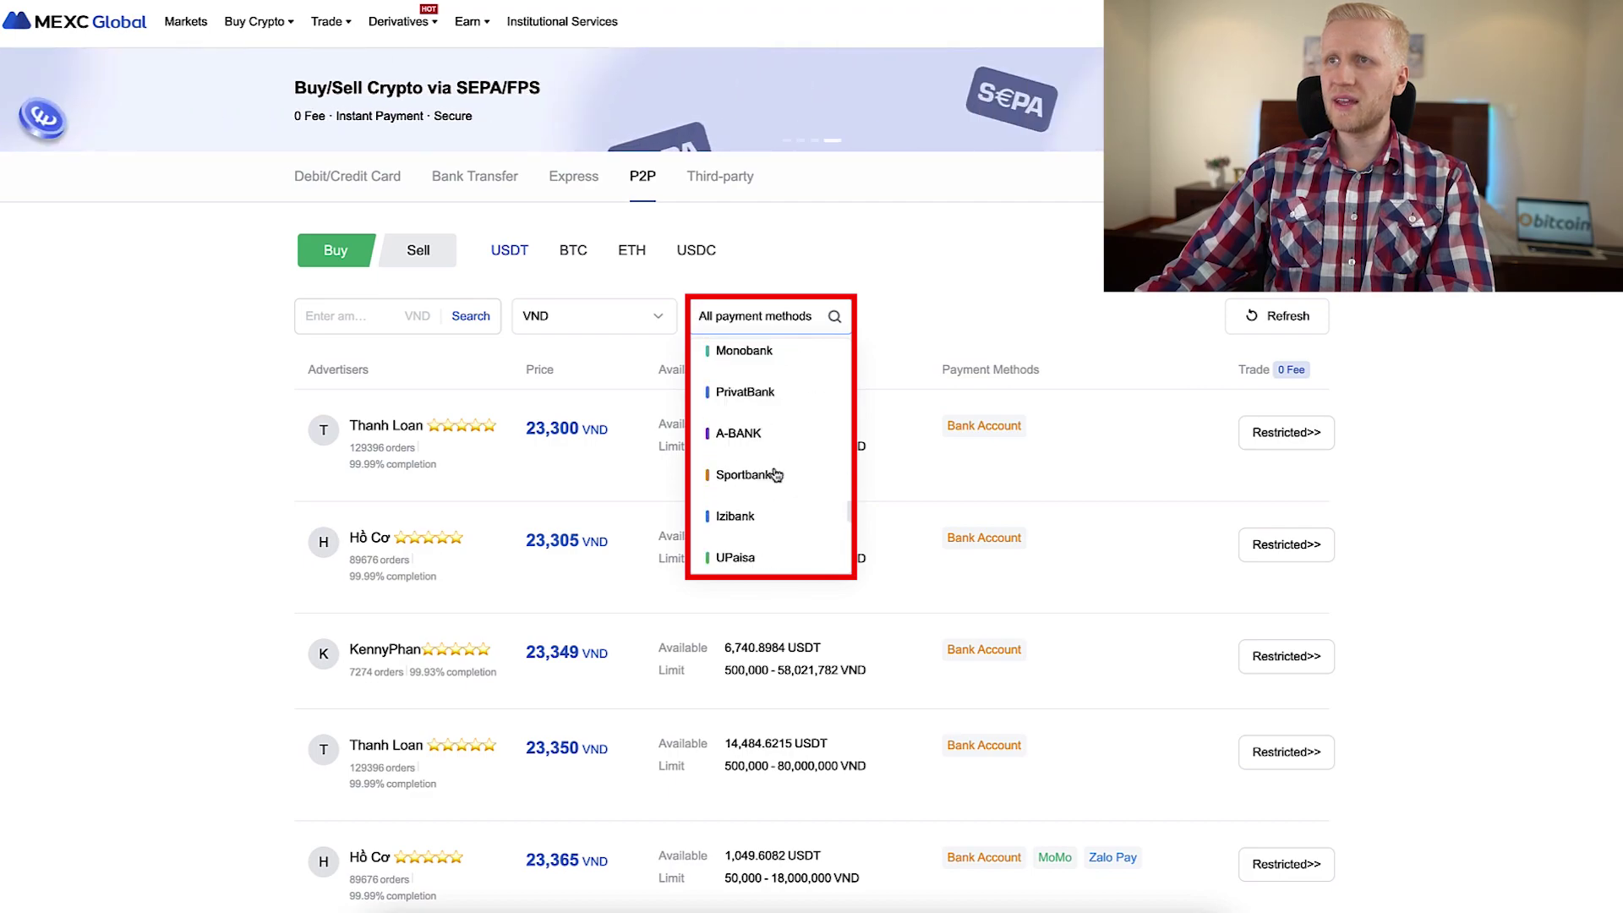
{"action": "scroll", "coordinate": [776, 474], "scroll_direction": "down", "scroll_amount": 3}
{"action": "scroll", "coordinate": [764, 474], "scroll_direction": "up", "scroll_amount": 10}
{"action": "left_click", "coordinate": [596, 319]}
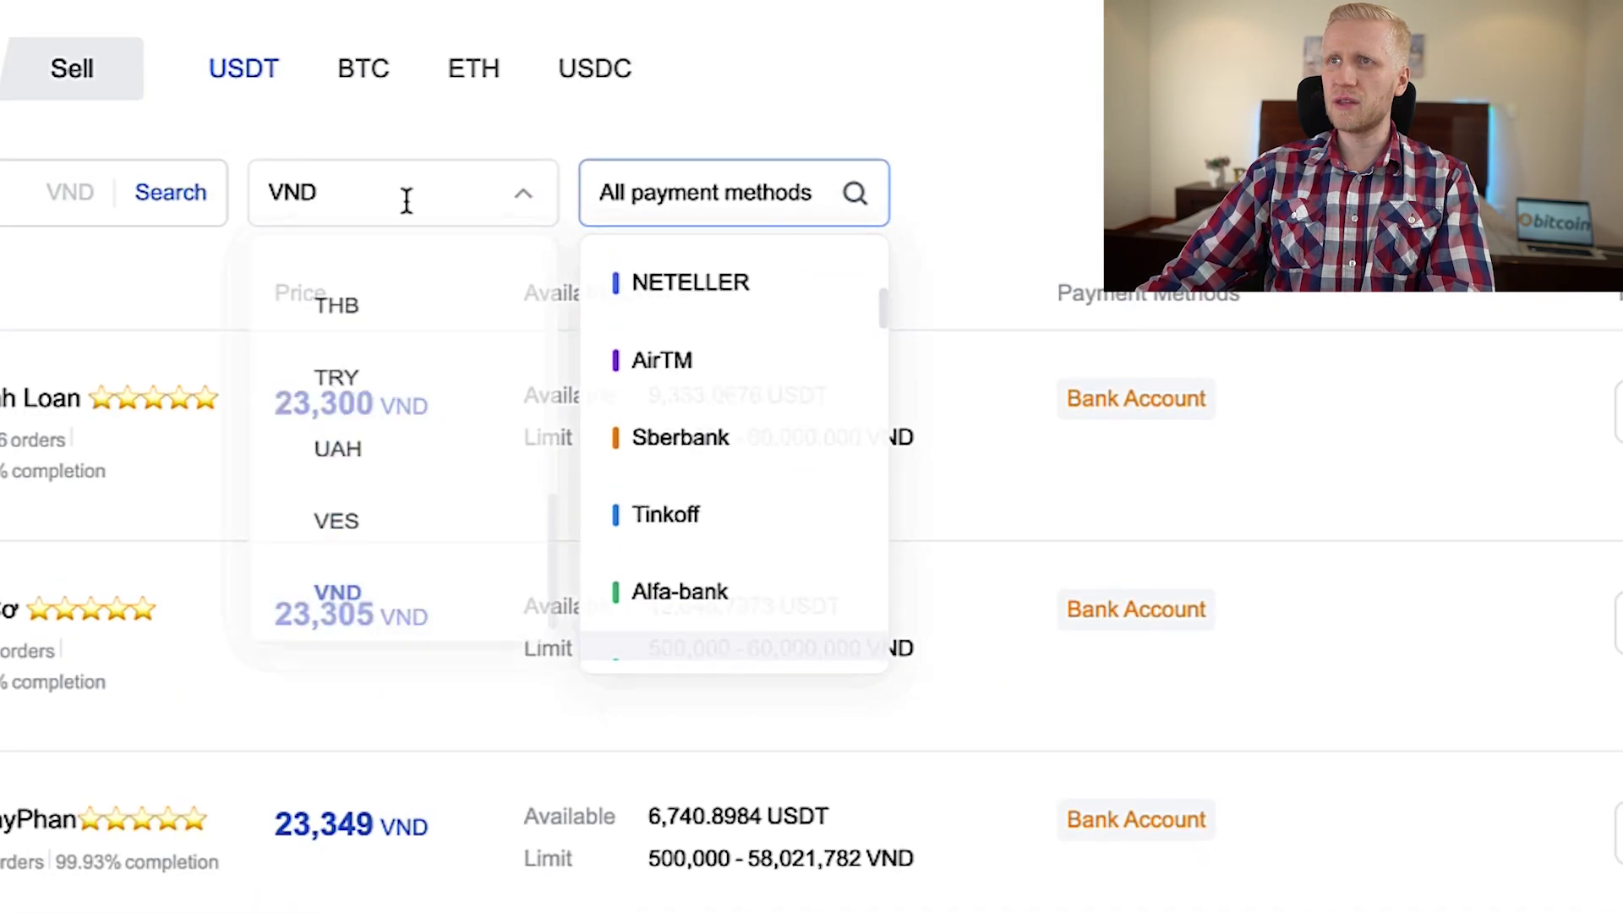
{"action": "scroll", "coordinate": [408, 413], "scroll_direction": "up", "scroll_amount": 5}
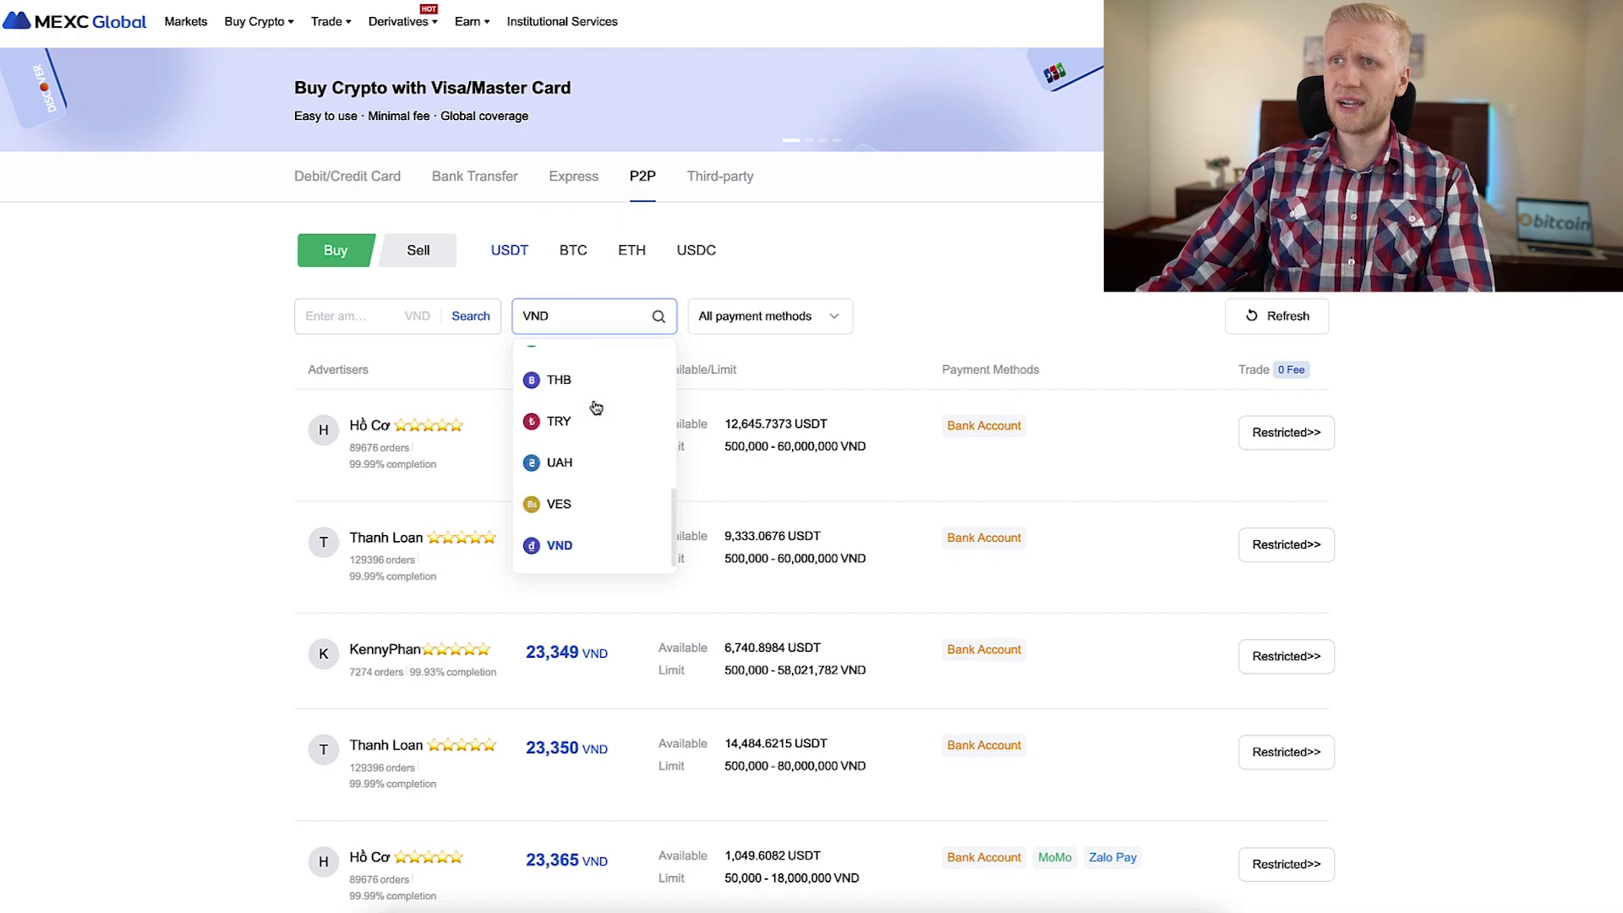
{"action": "scroll", "coordinate": [592, 427], "scroll_direction": "down", "scroll_amount": 1}
{"action": "left_click", "coordinate": [933, 338]}
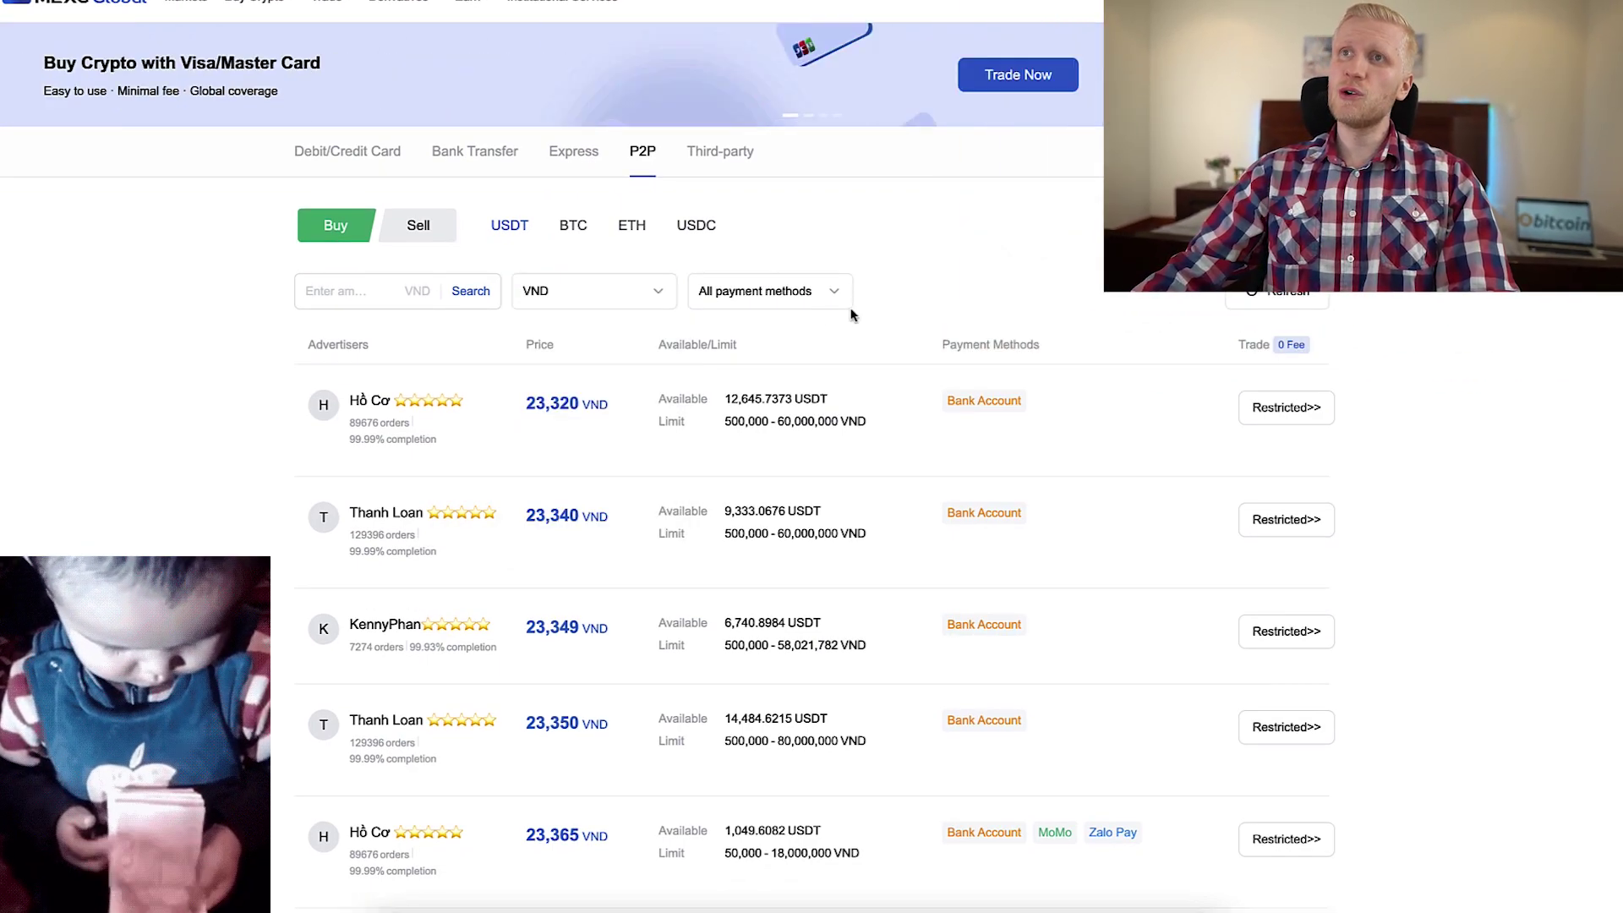
{"action": "scroll", "coordinate": [850, 315], "scroll_direction": "up", "scroll_amount": 1}
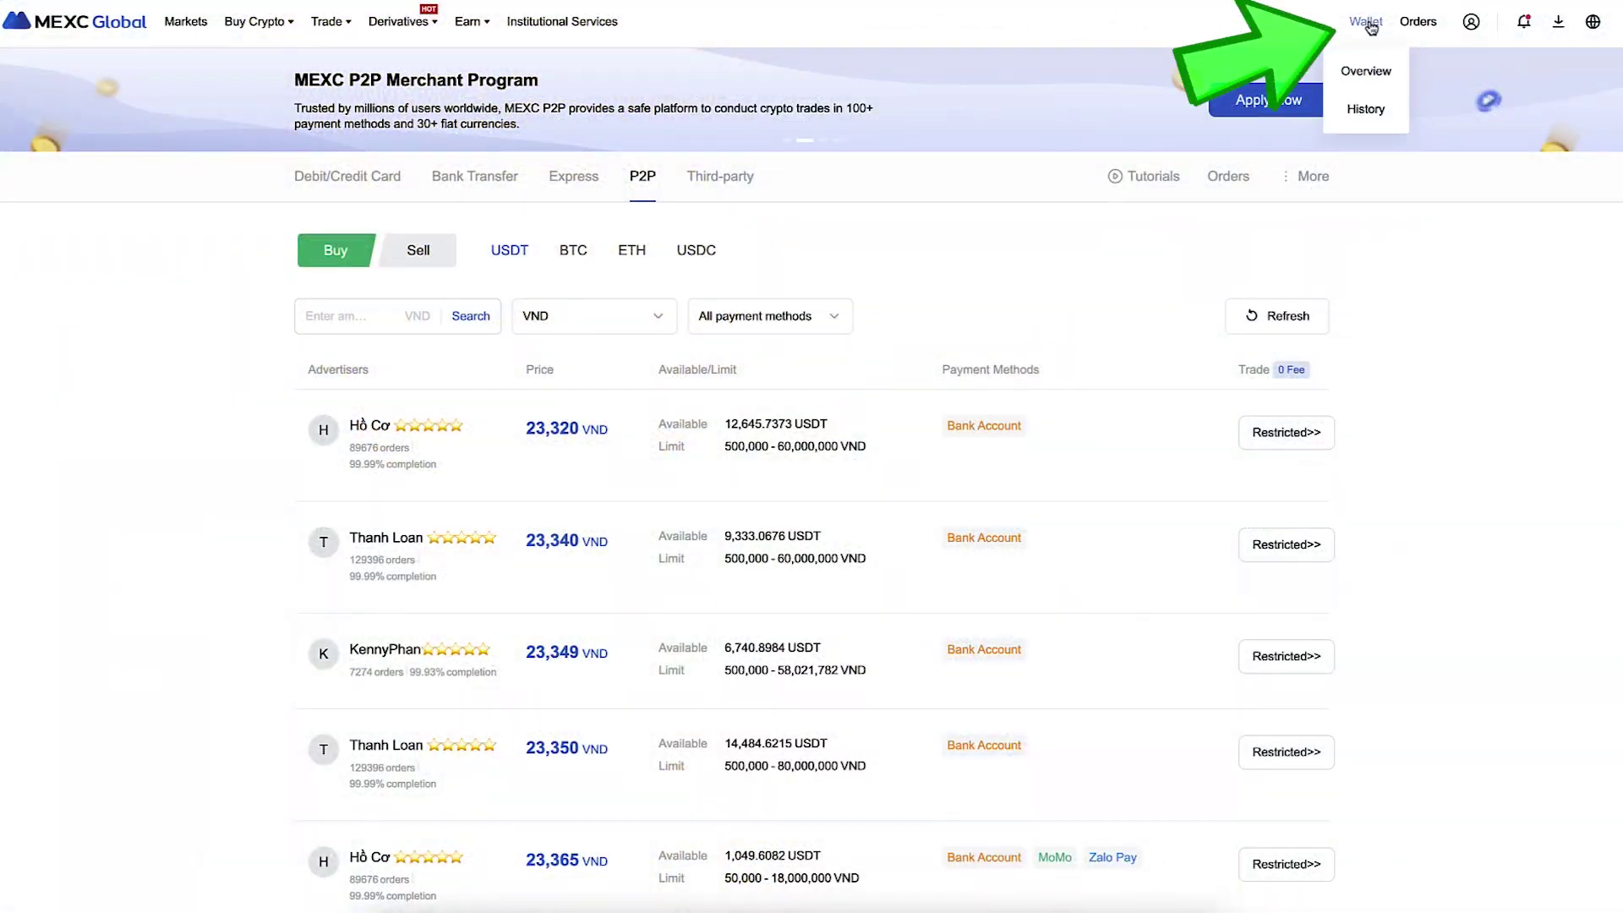
Choose BTC as the withdrawal token and BTC as the network, then submit the withdrawal
{"action": "left_click", "coordinate": [1361, 70]}
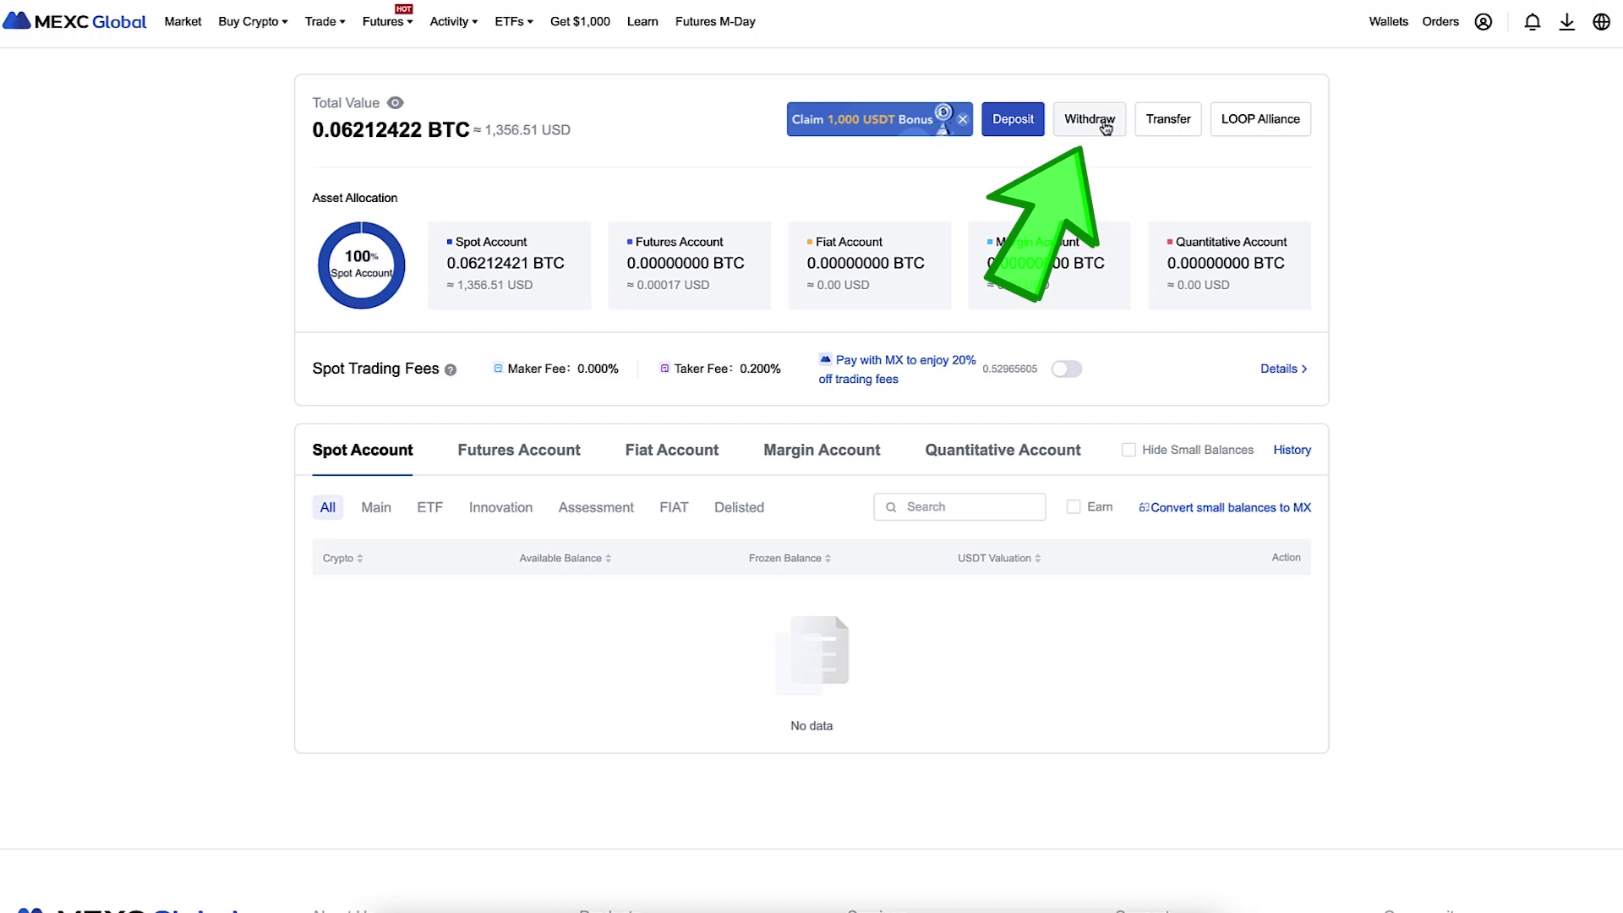
{"action": "left_click", "coordinate": [1106, 127]}
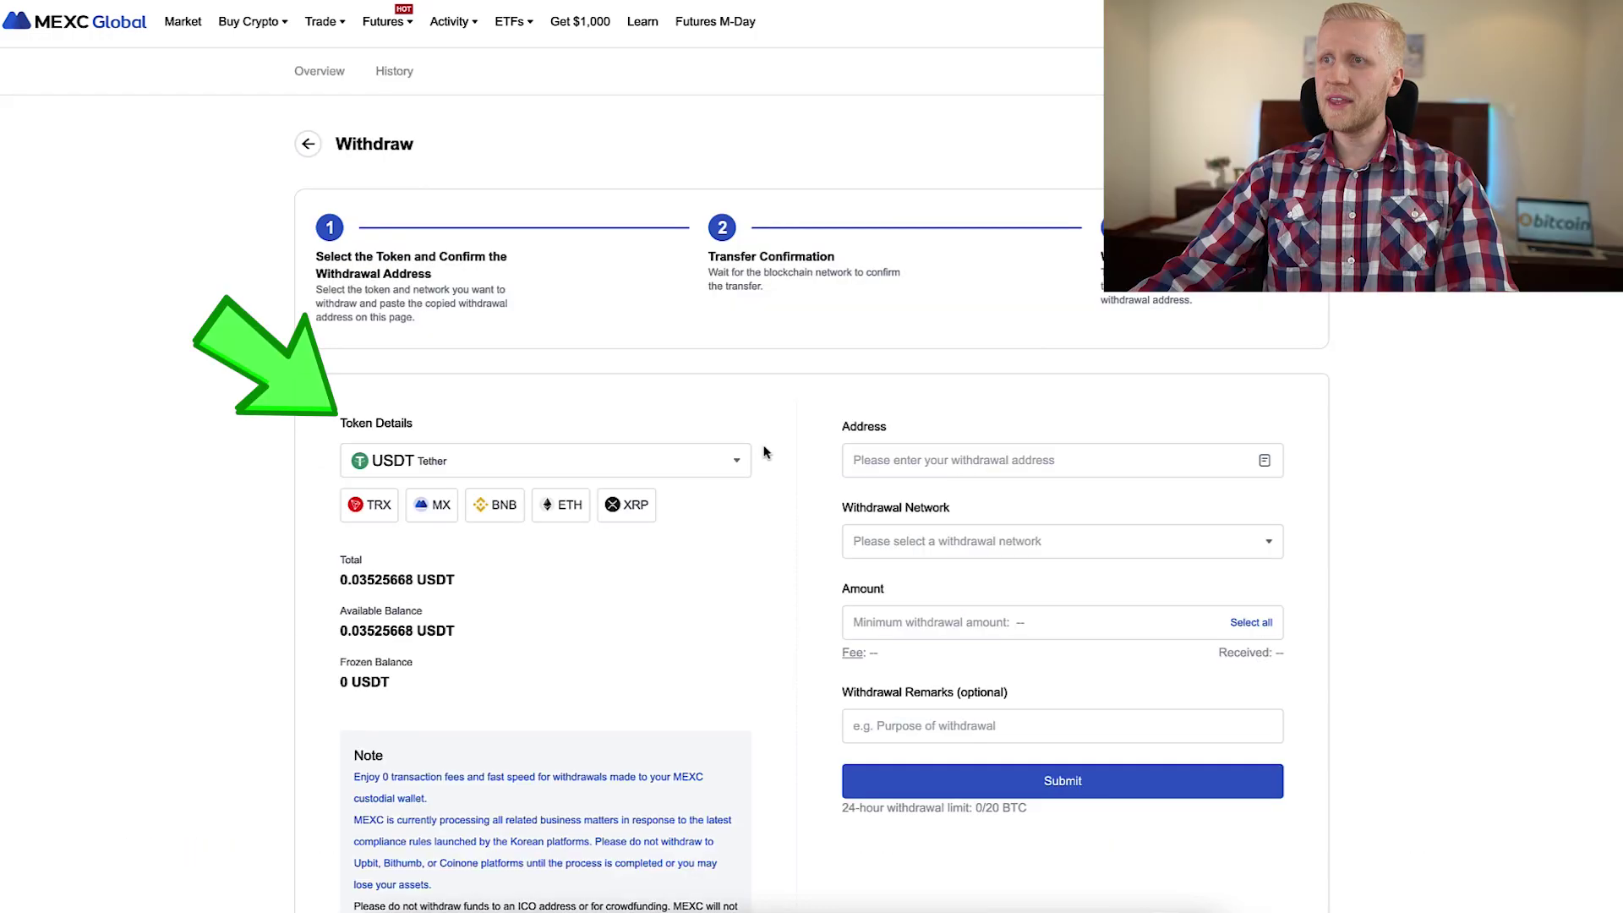
{"action": "left_click", "coordinate": [716, 471]}
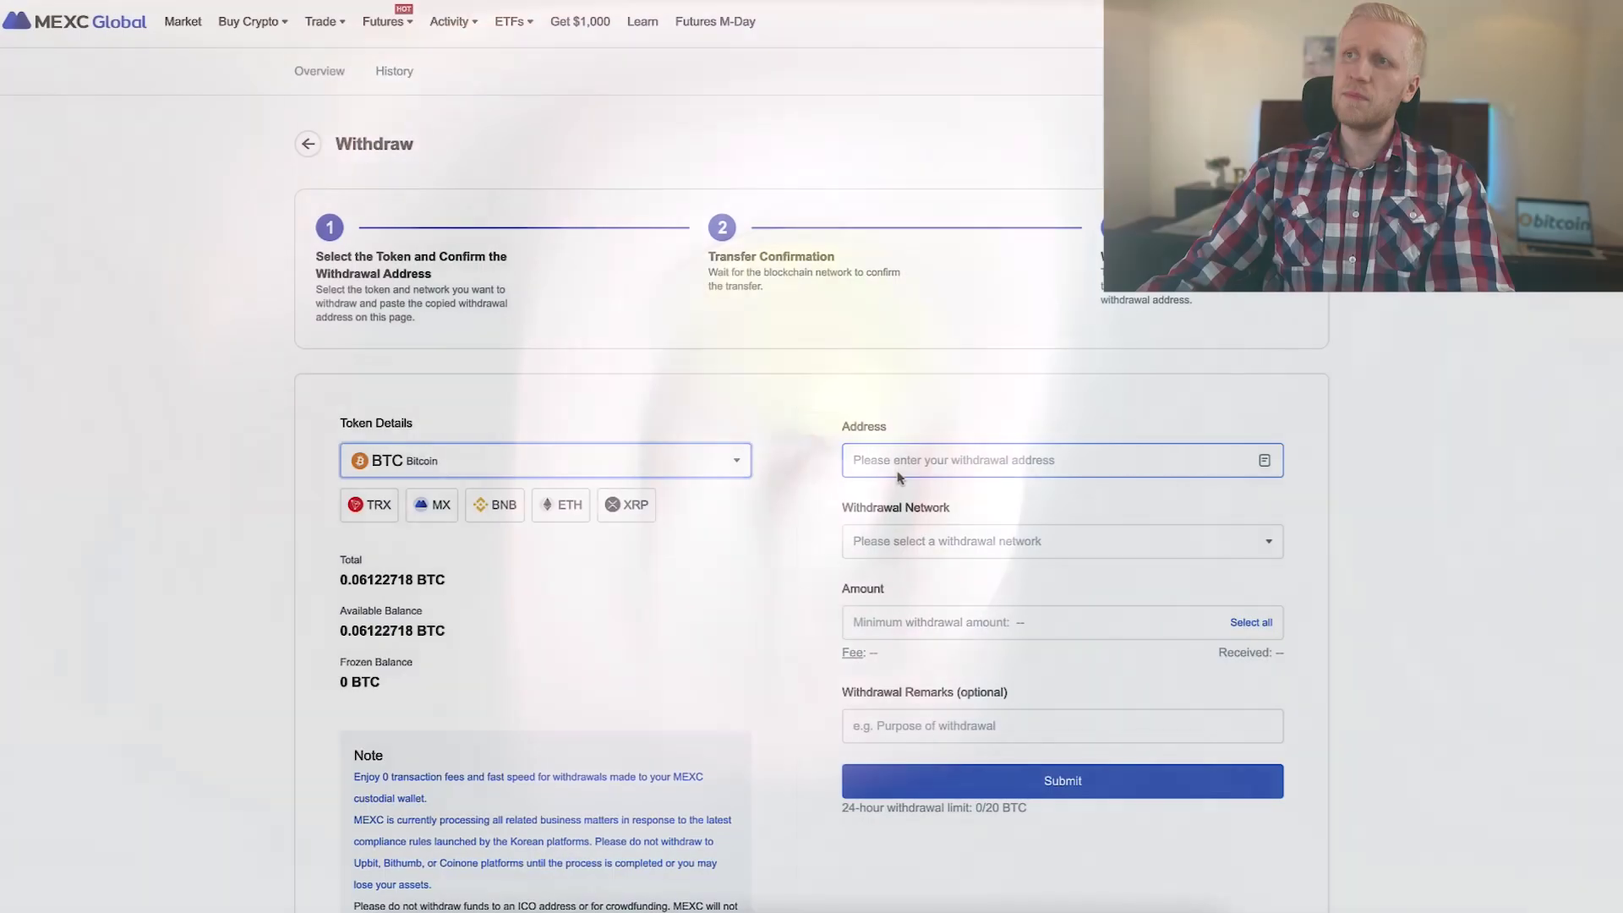
{"action": "left_click", "coordinate": [992, 544]}
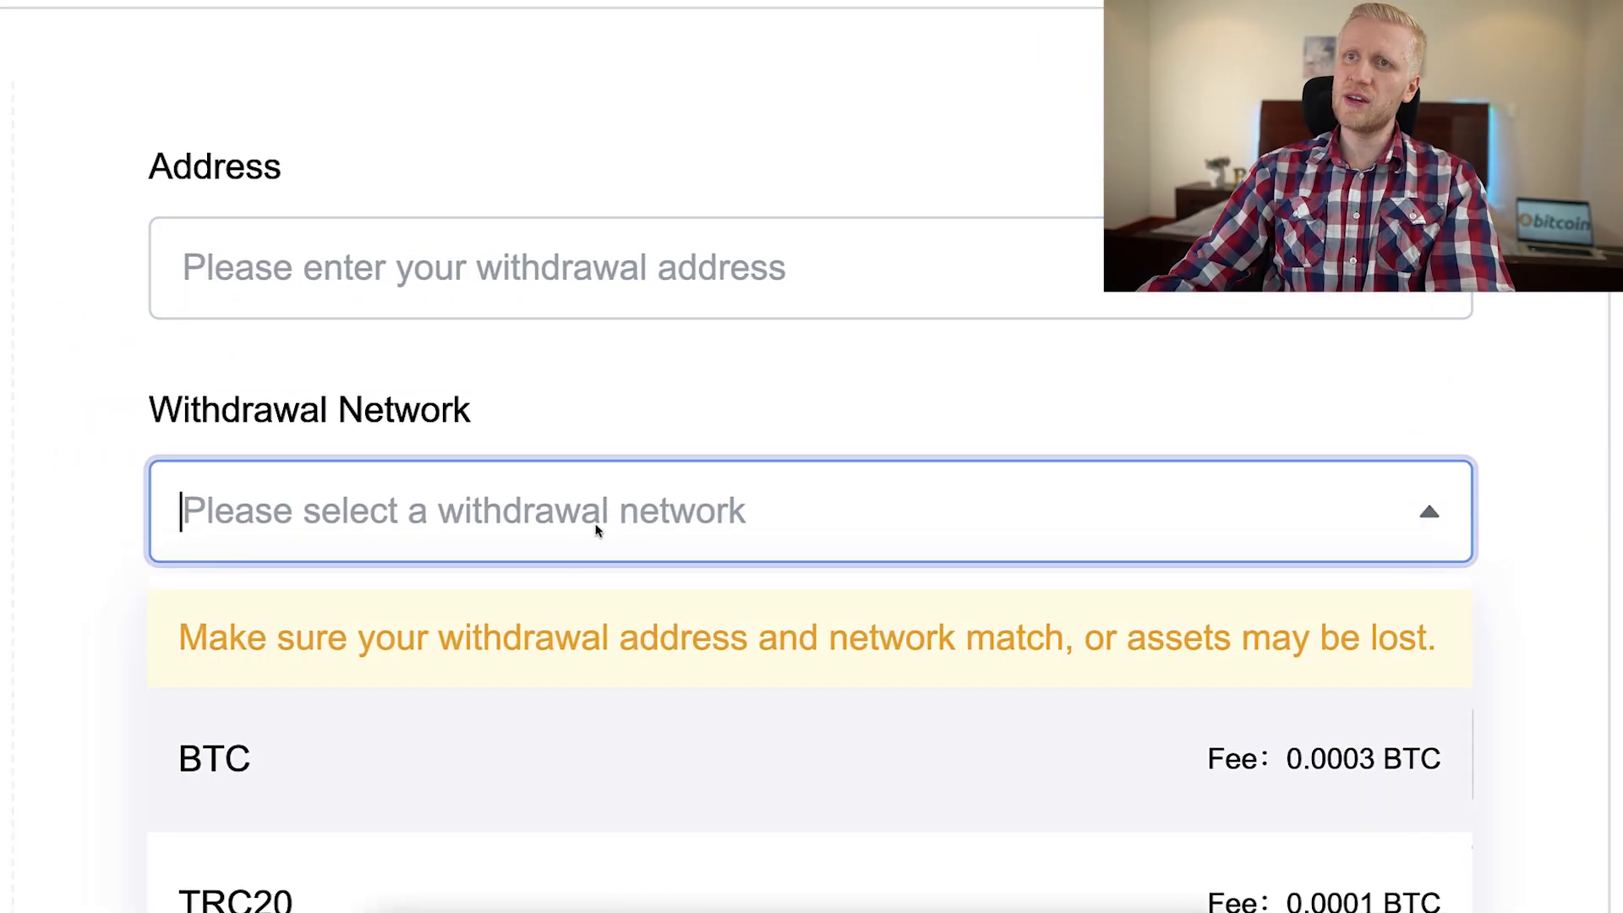
{"action": "left_click", "coordinate": [460, 741]}
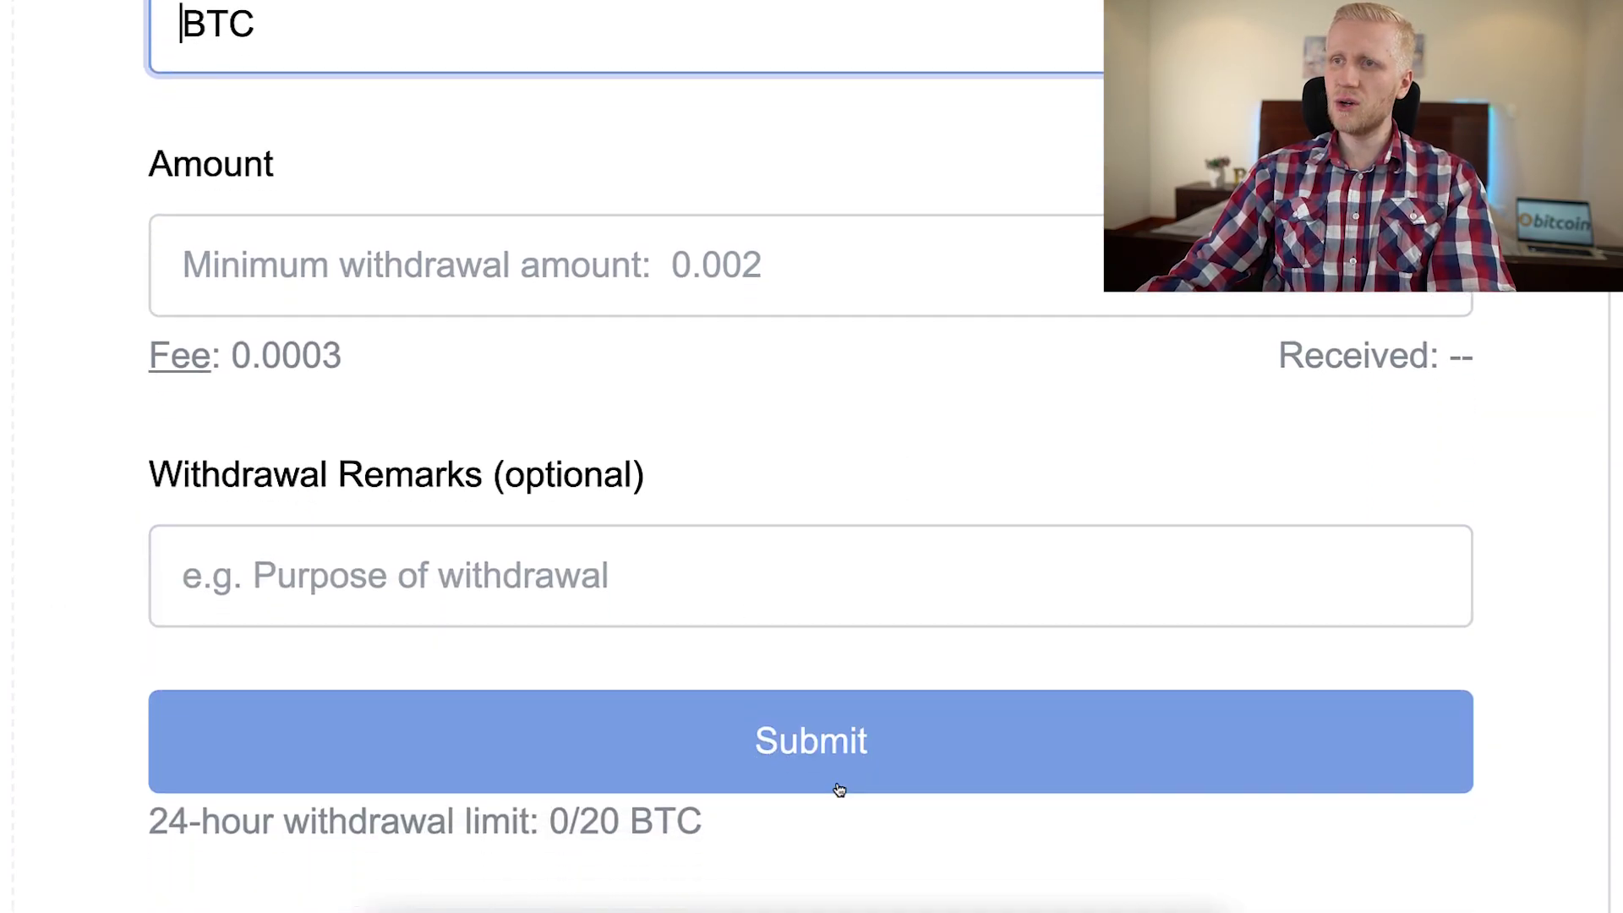
{"action": "left_click", "coordinate": [855, 841]}
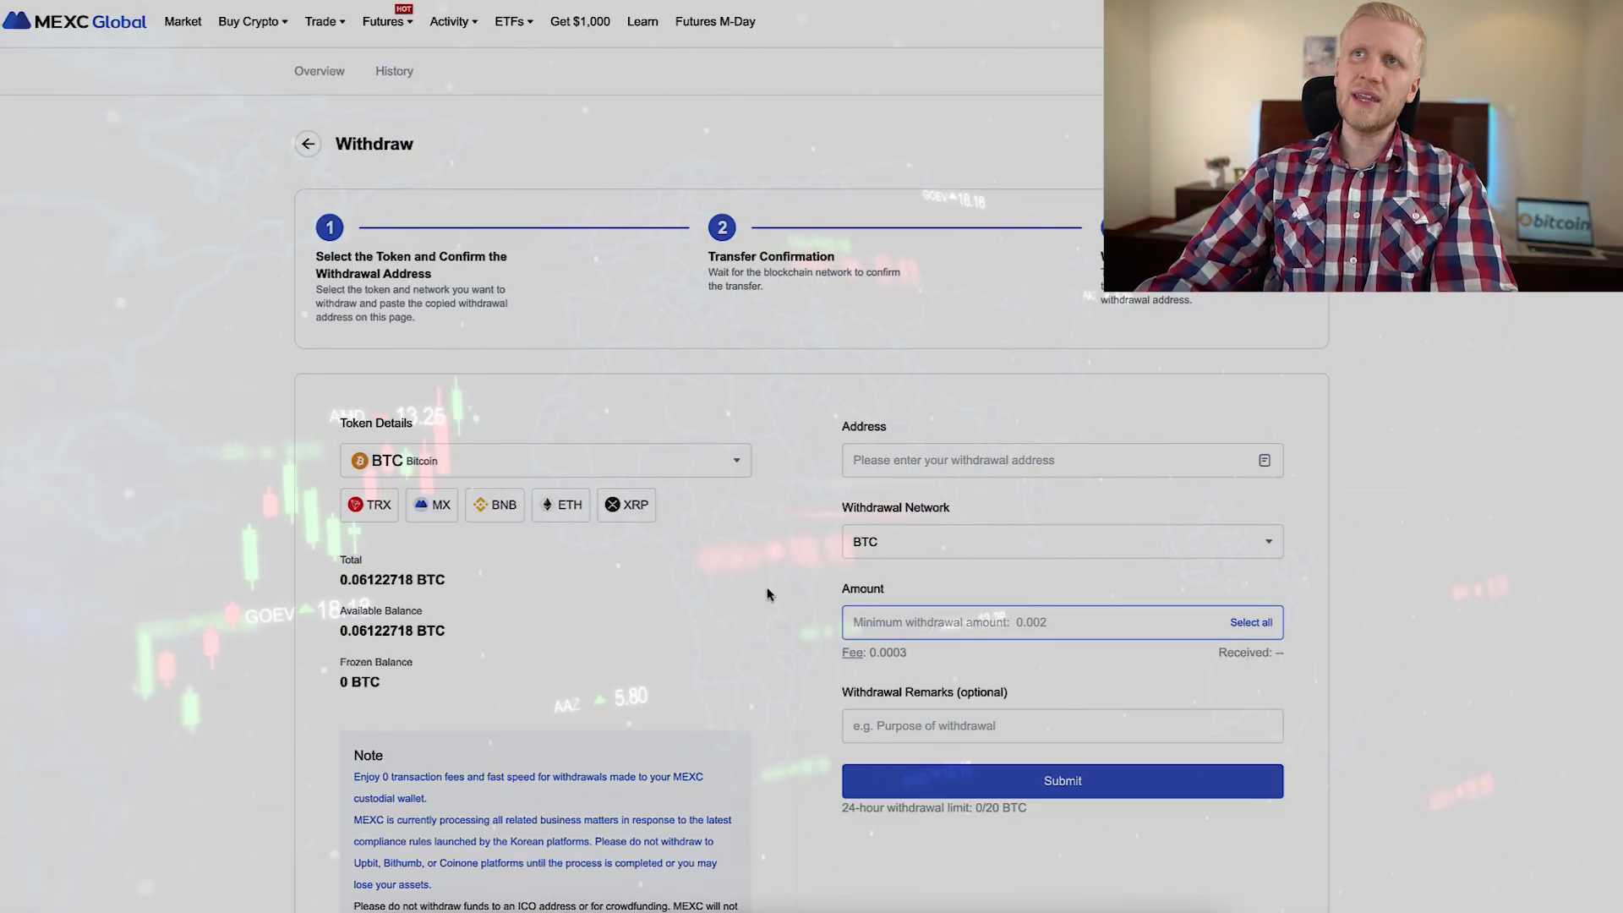
{"action": "mouse_move", "coordinate": [336, 27]}
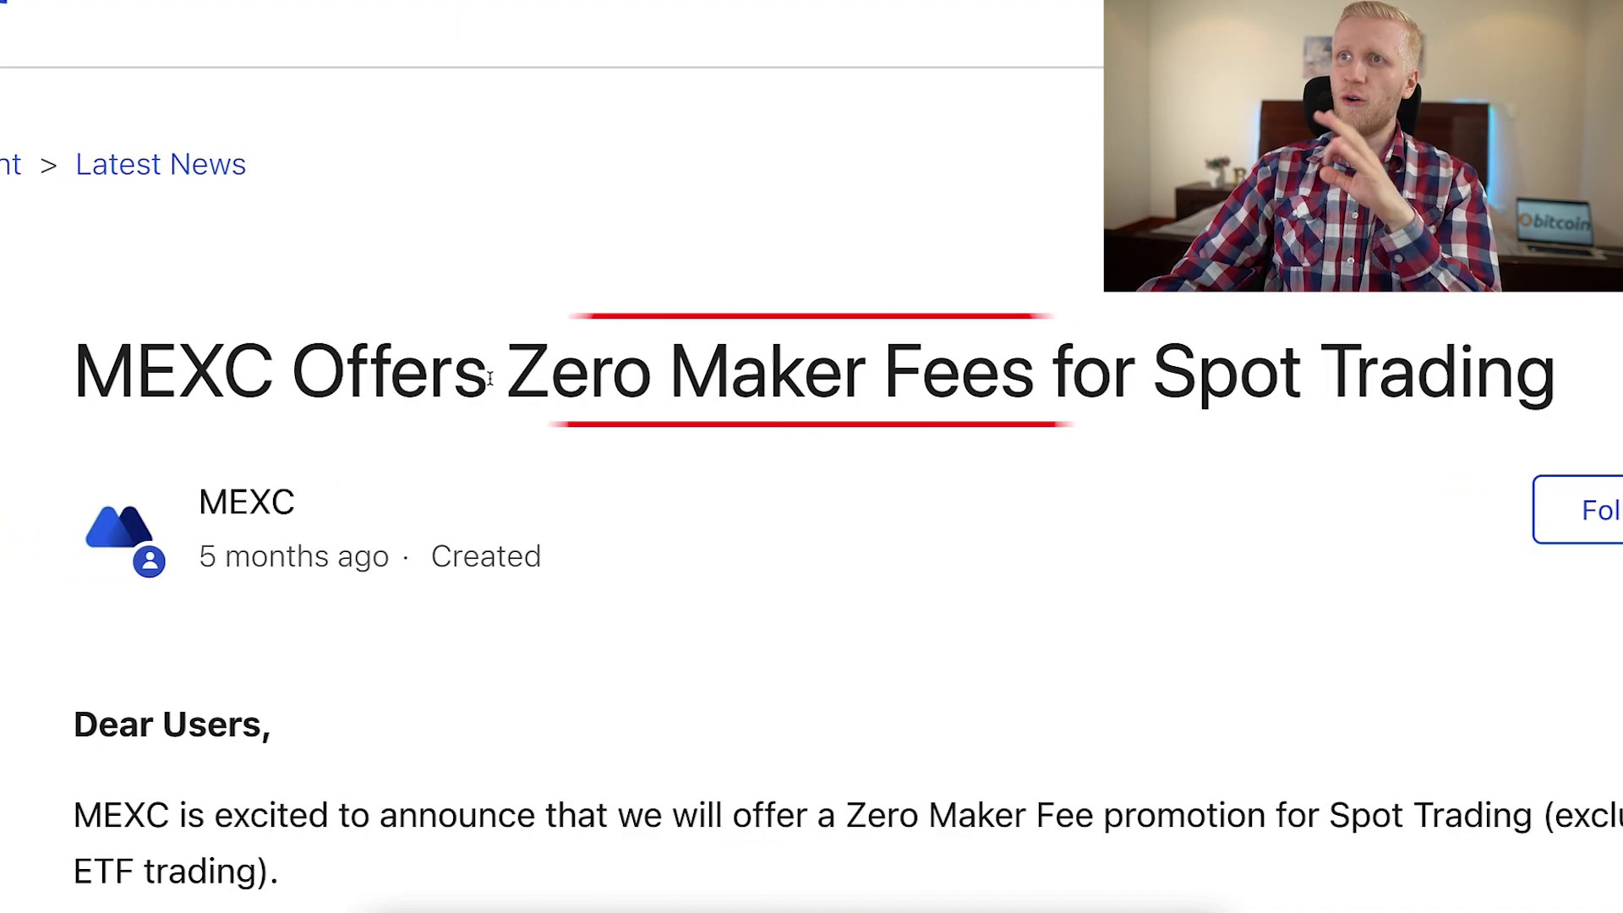
Select the 'MEXC Offers Zero Maker Fees for Spot Trading' headline text
{"action": "left_click_drag", "start_coordinate": [489, 378], "coordinate": [1556, 371]}
Clear the headline selection and bring up the Trade menu's Spot, Leveraged ETFs and Margin options
{"action": "left_click_drag", "start_coordinate": [1556, 372], "coordinate": [460, 353]}
{"action": "left_click", "coordinate": [417, 43]}
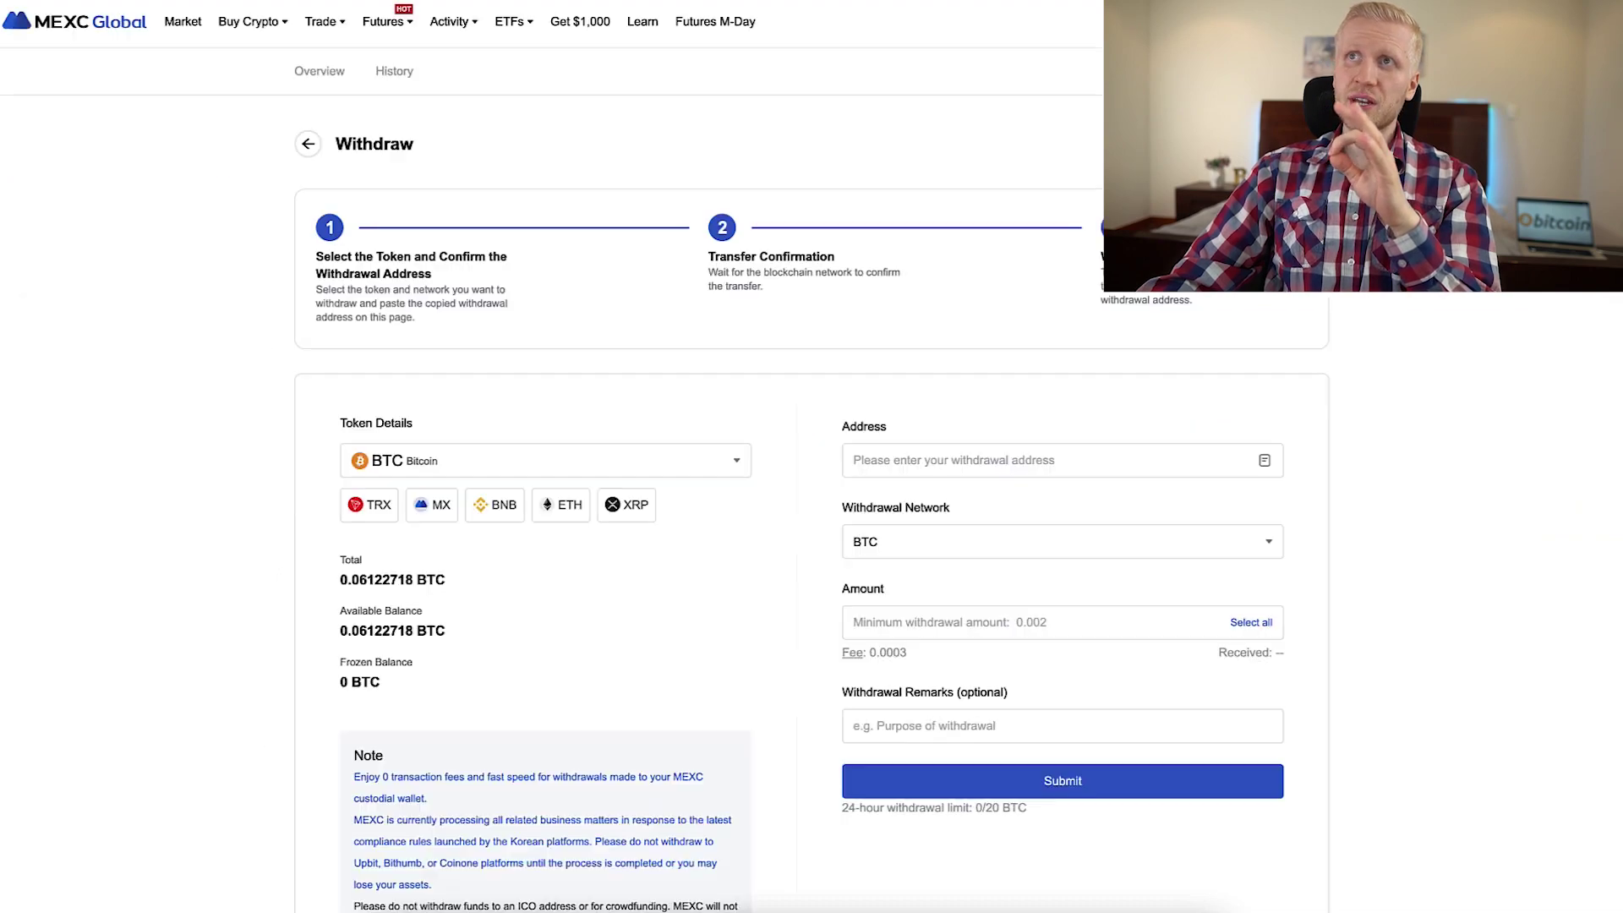
{"action": "mouse_move", "coordinate": [396, 31]}
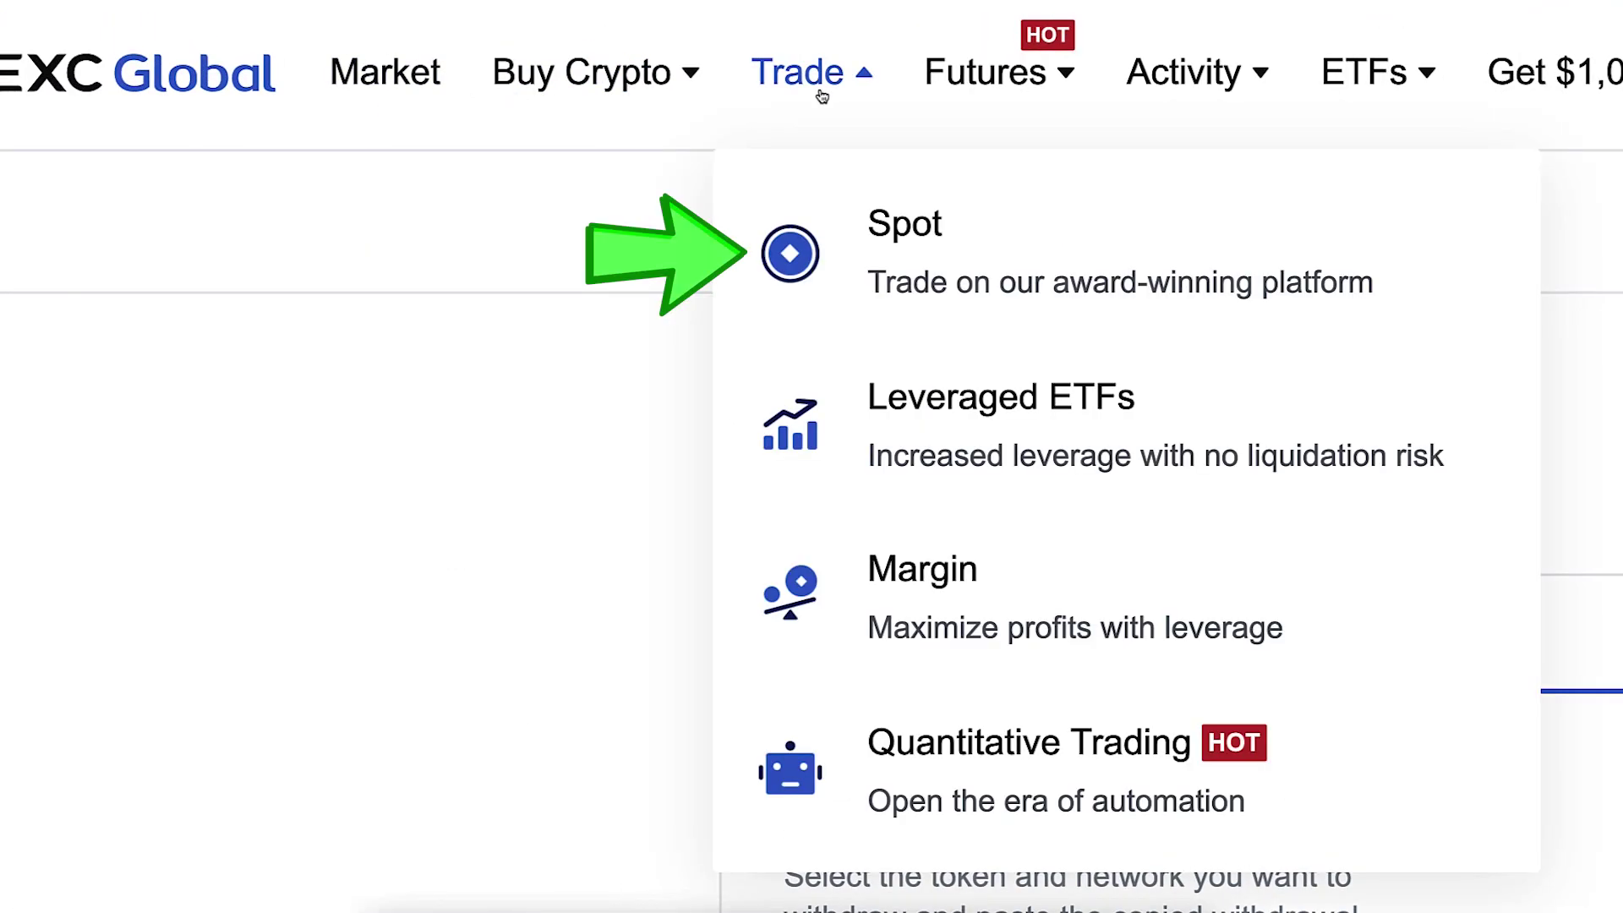
Open the BTC/USDT spot trading page and switch the order form between Market and Limit
{"action": "left_click", "coordinate": [890, 273]}
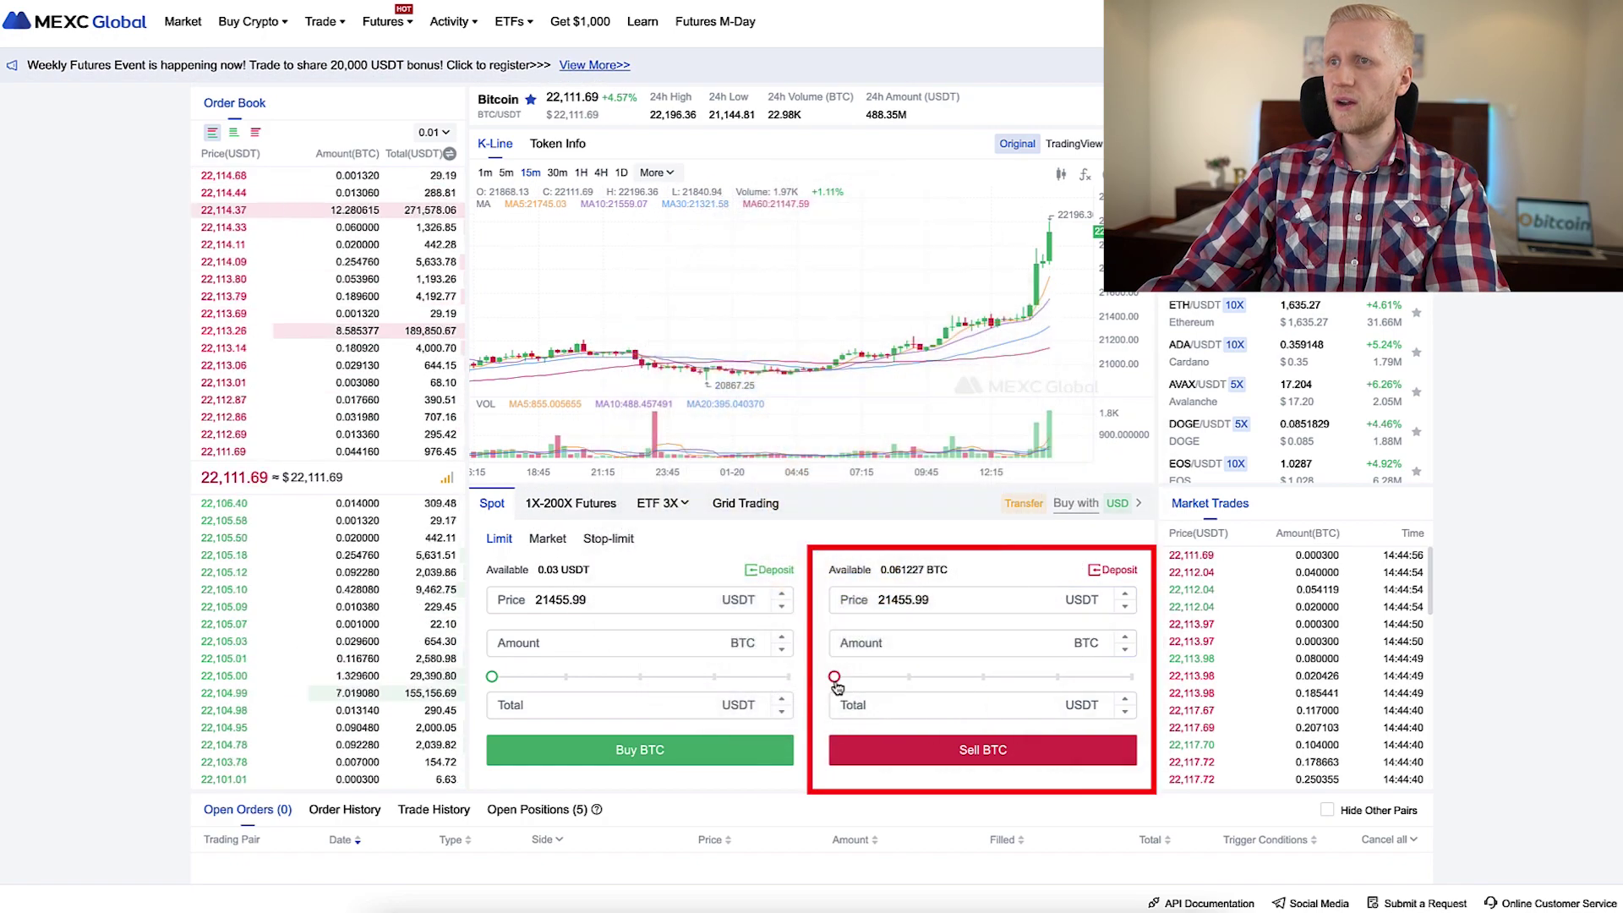
{"action": "left_click", "coordinate": [535, 541]}
{"action": "left_click", "coordinate": [492, 541]}
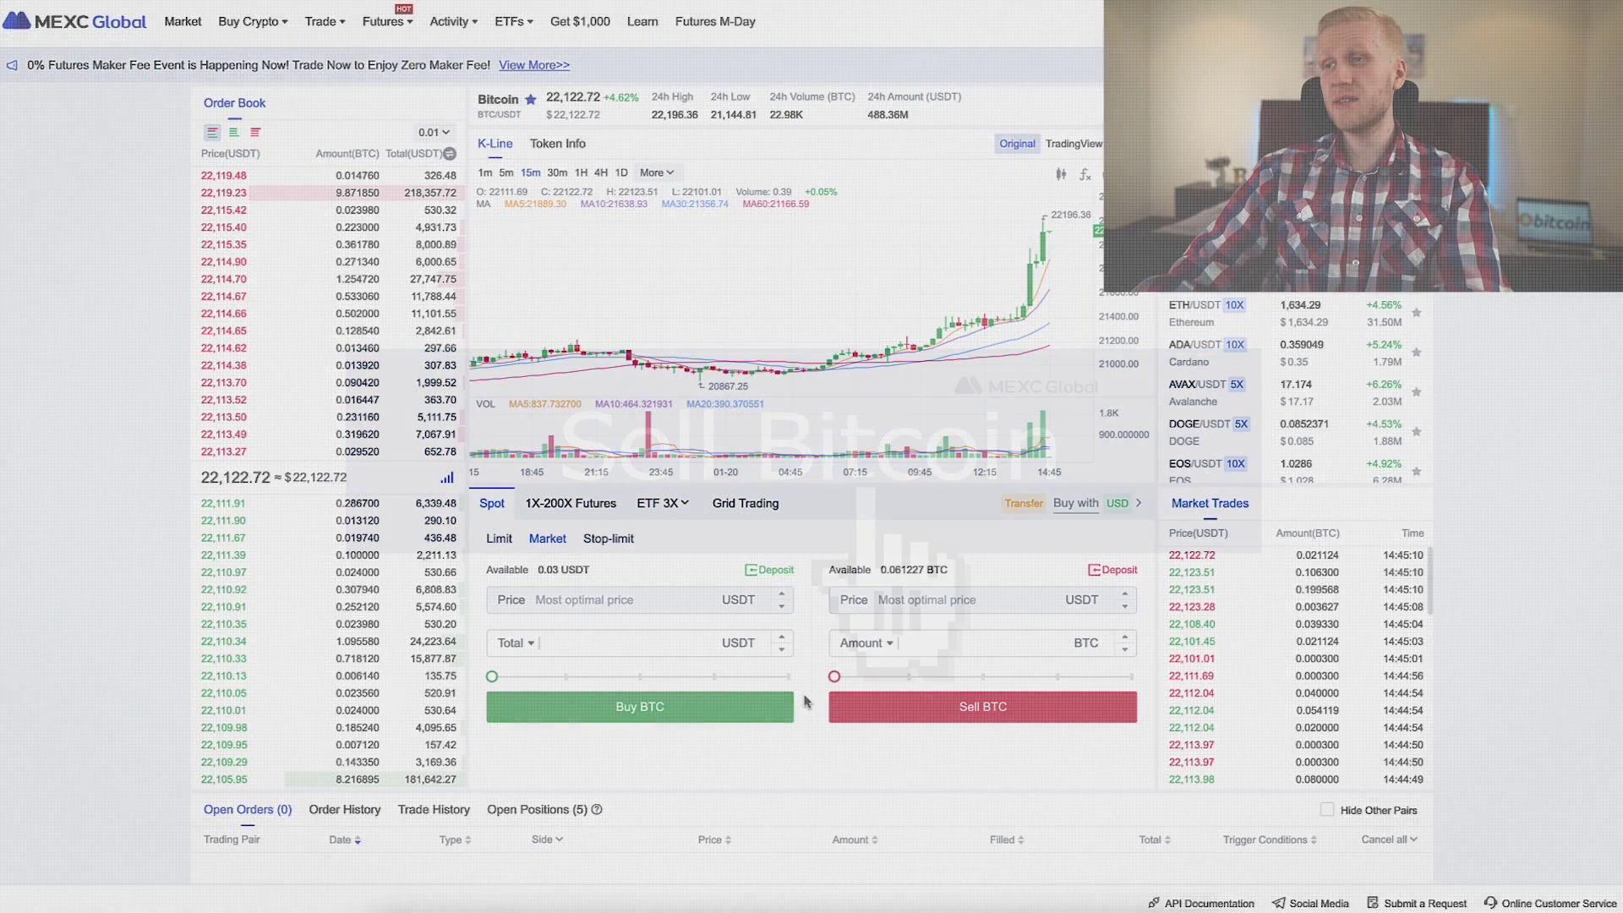
Market-buy BTC with about 89% of the USDT balance, 23.99 USDT
{"action": "mouse_move", "coordinate": [828, 684]}
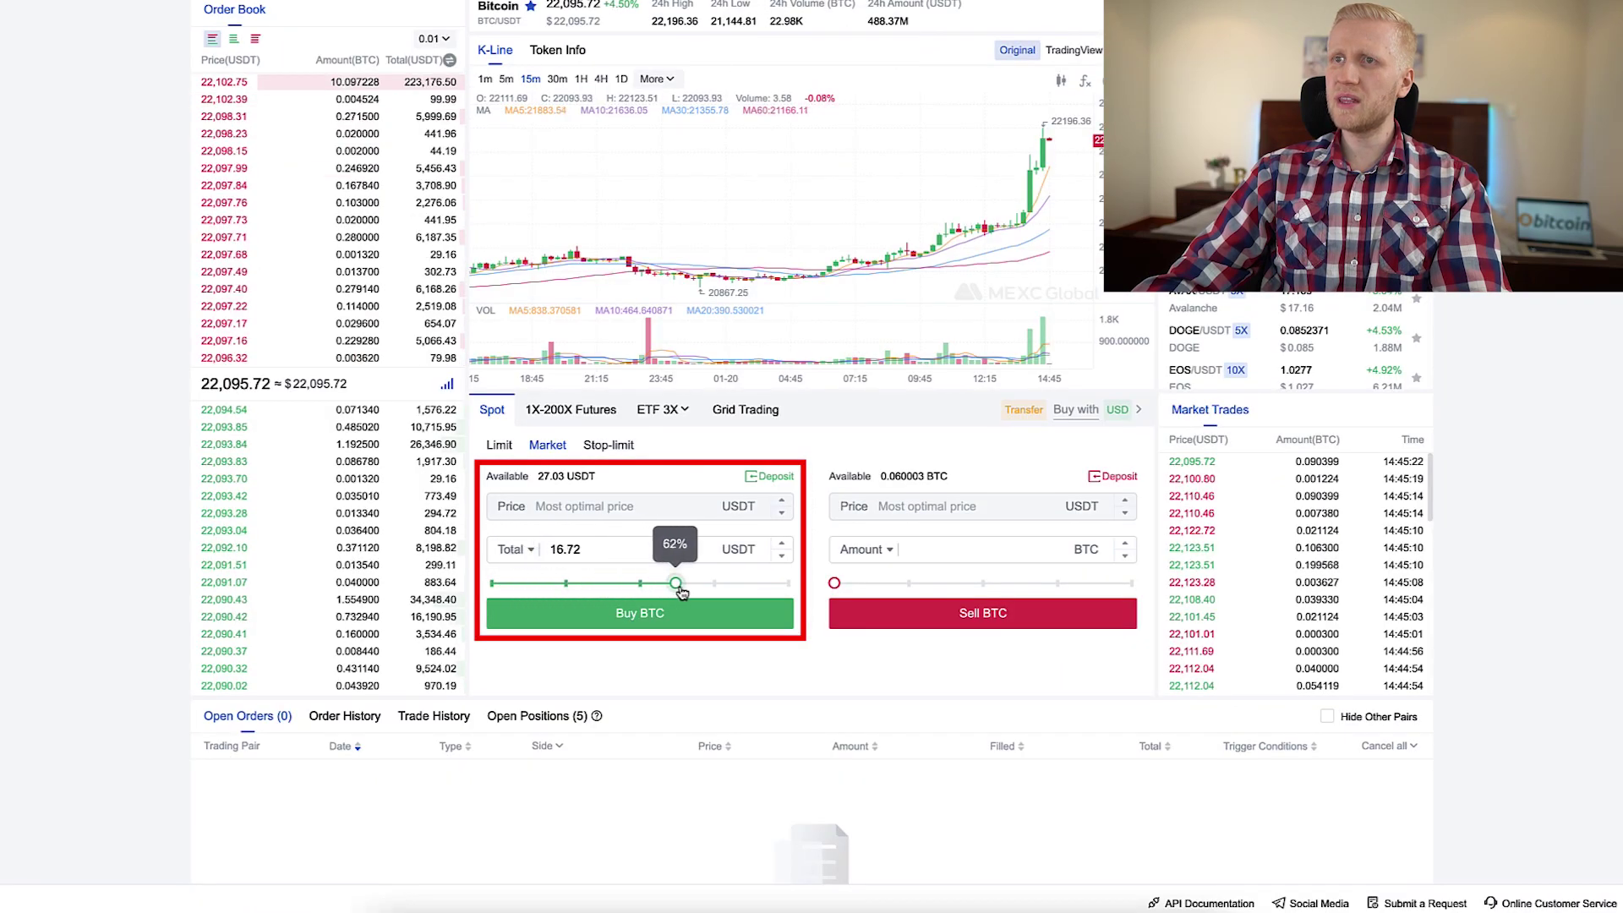
{"action": "left_click_drag", "start_coordinate": [681, 590], "coordinate": [759, 593]}
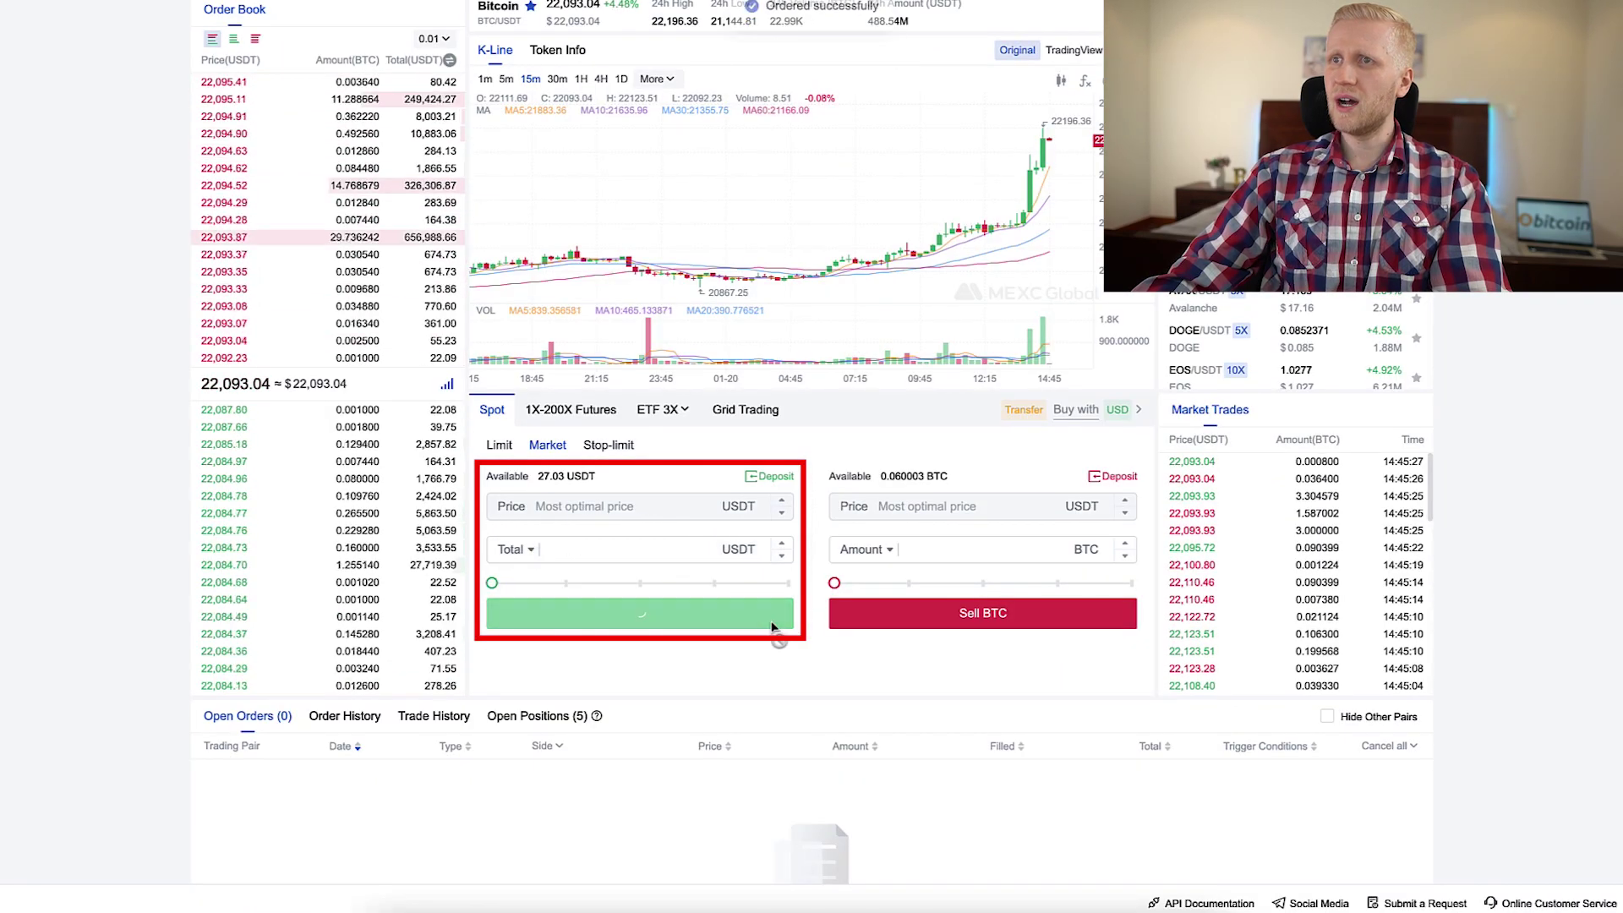
{"action": "left_click", "coordinate": [771, 616]}
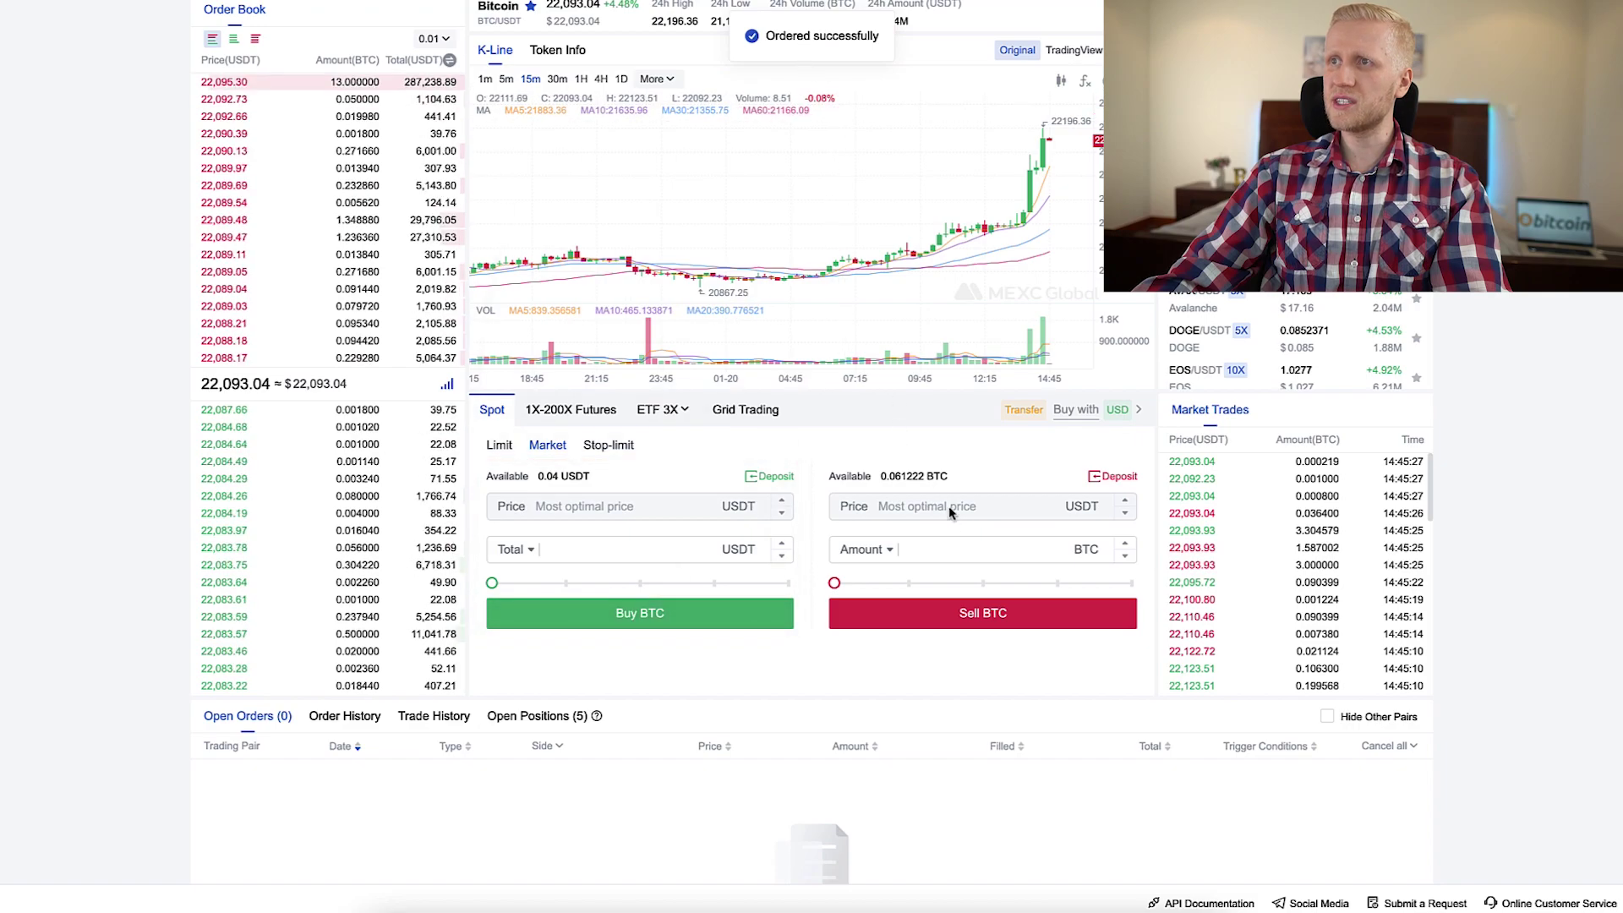
{"action": "scroll", "coordinate": [893, 471], "scroll_direction": "down", "scroll_amount": 1}
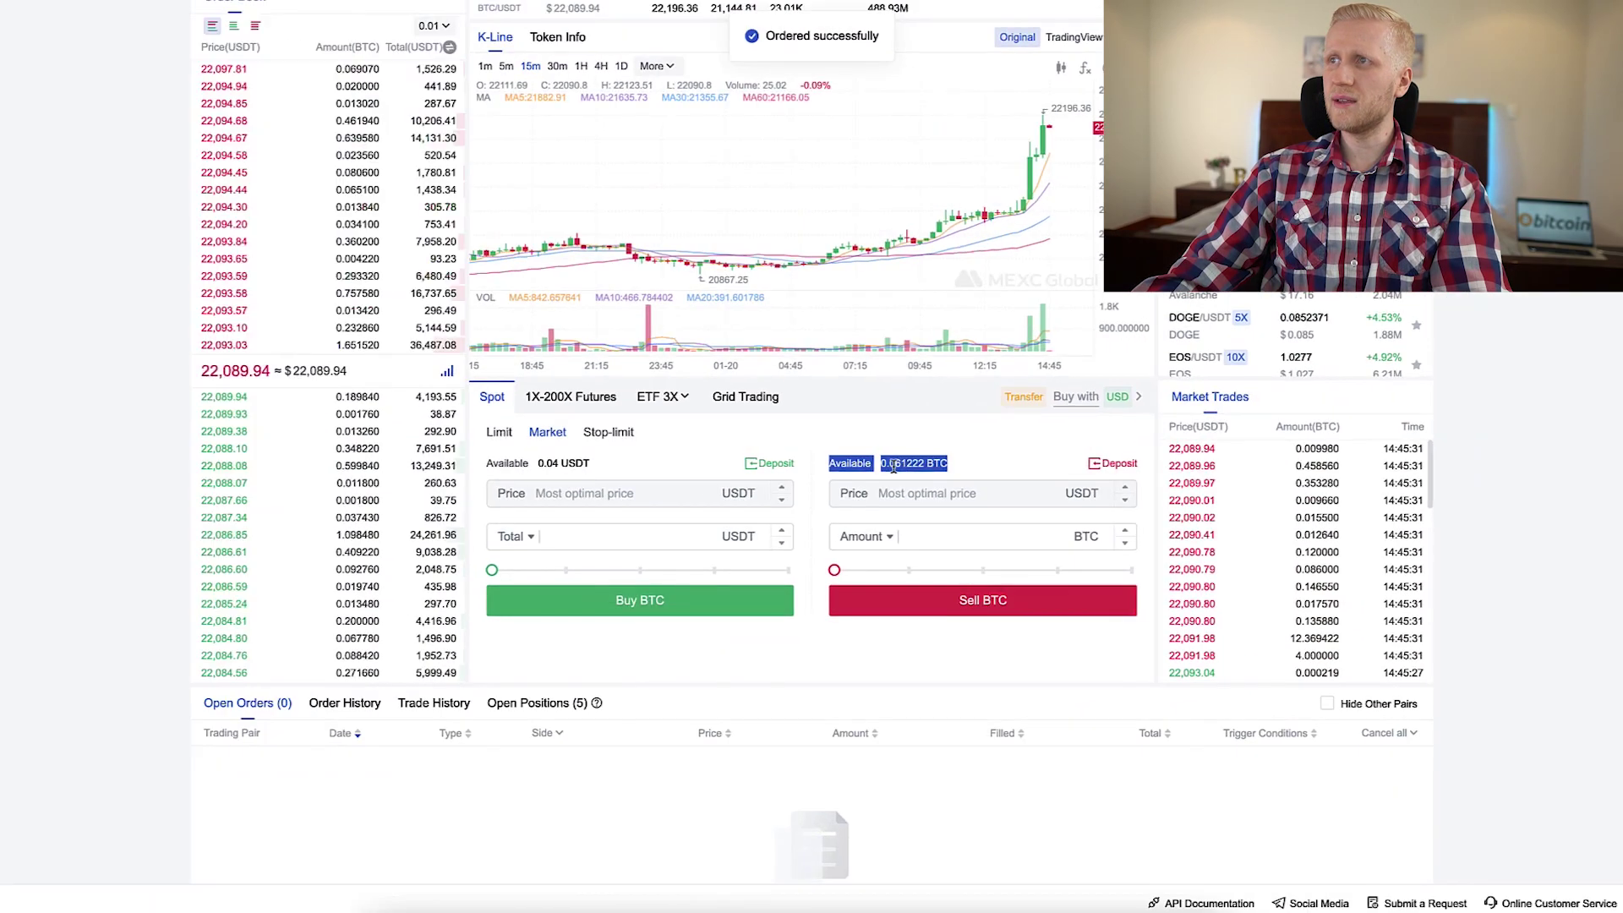
{"action": "scroll", "coordinate": [1489, 446], "scroll_direction": "up", "scroll_amount": 1}
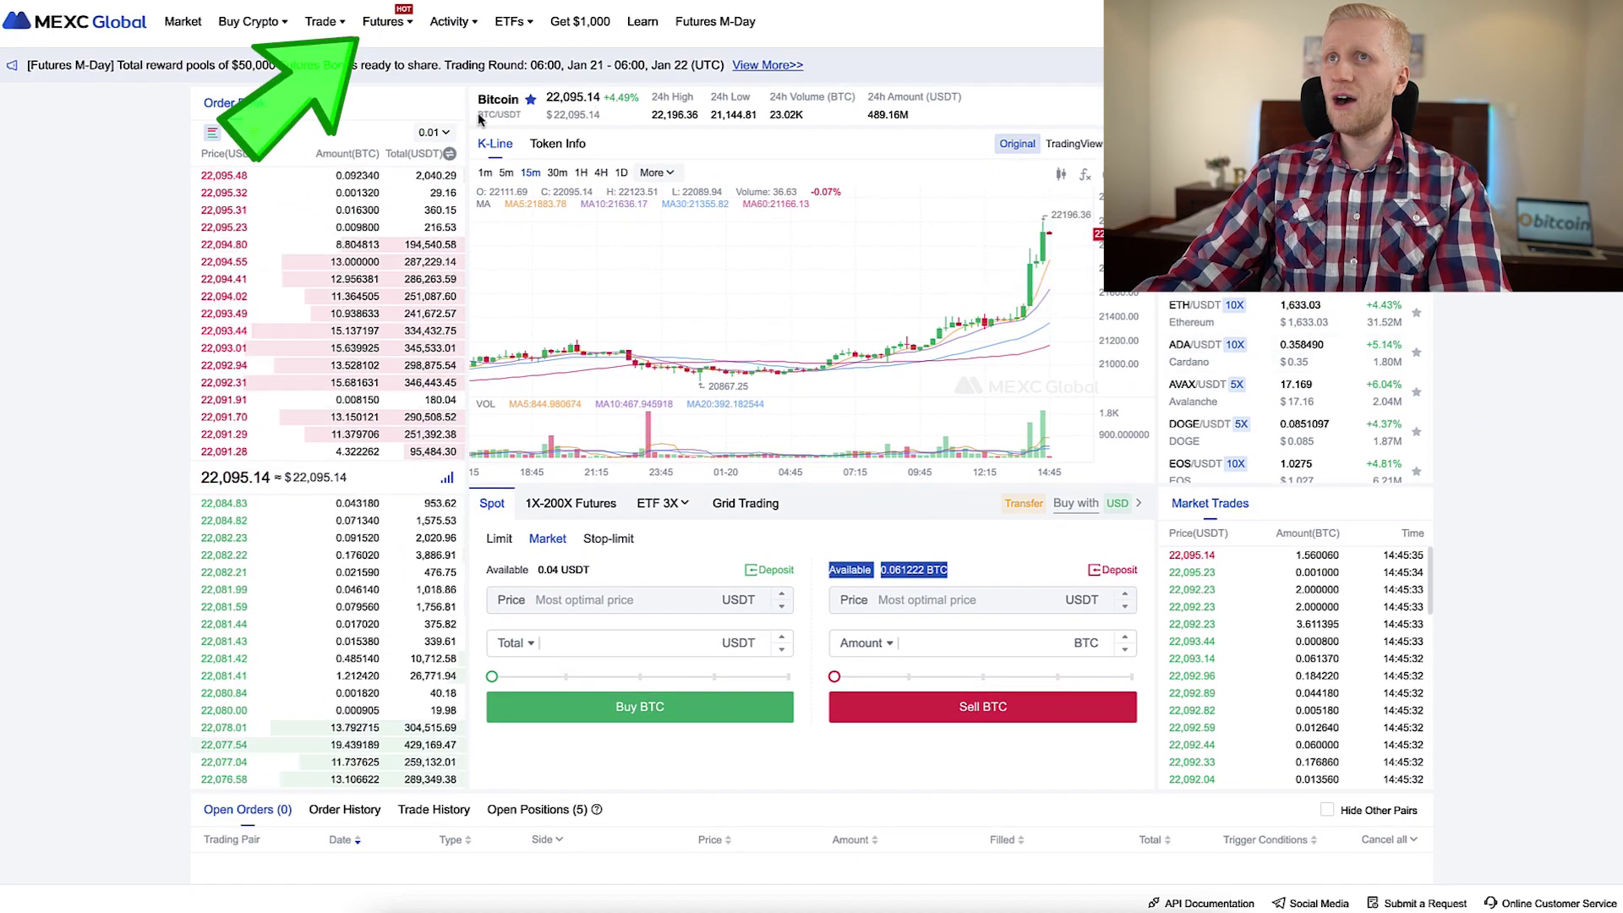
Open the wallet overview and start a Spot-to-Futures asset transfer
{"action": "mouse_move", "coordinate": [370, 27]}
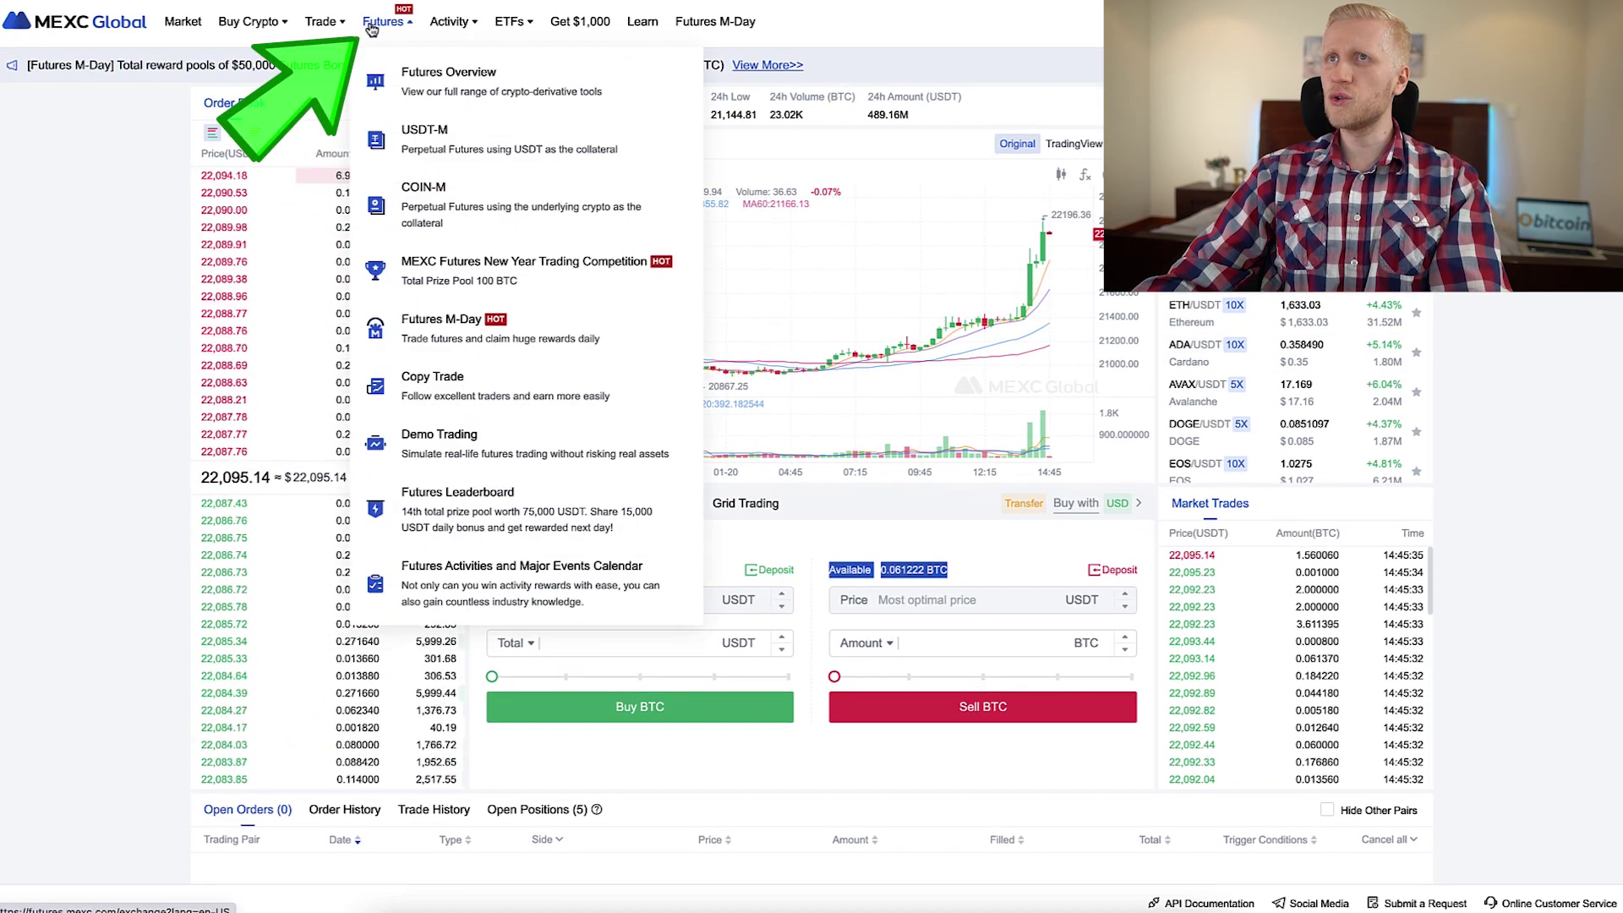
{"action": "mouse_move", "coordinate": [1319, 23]}
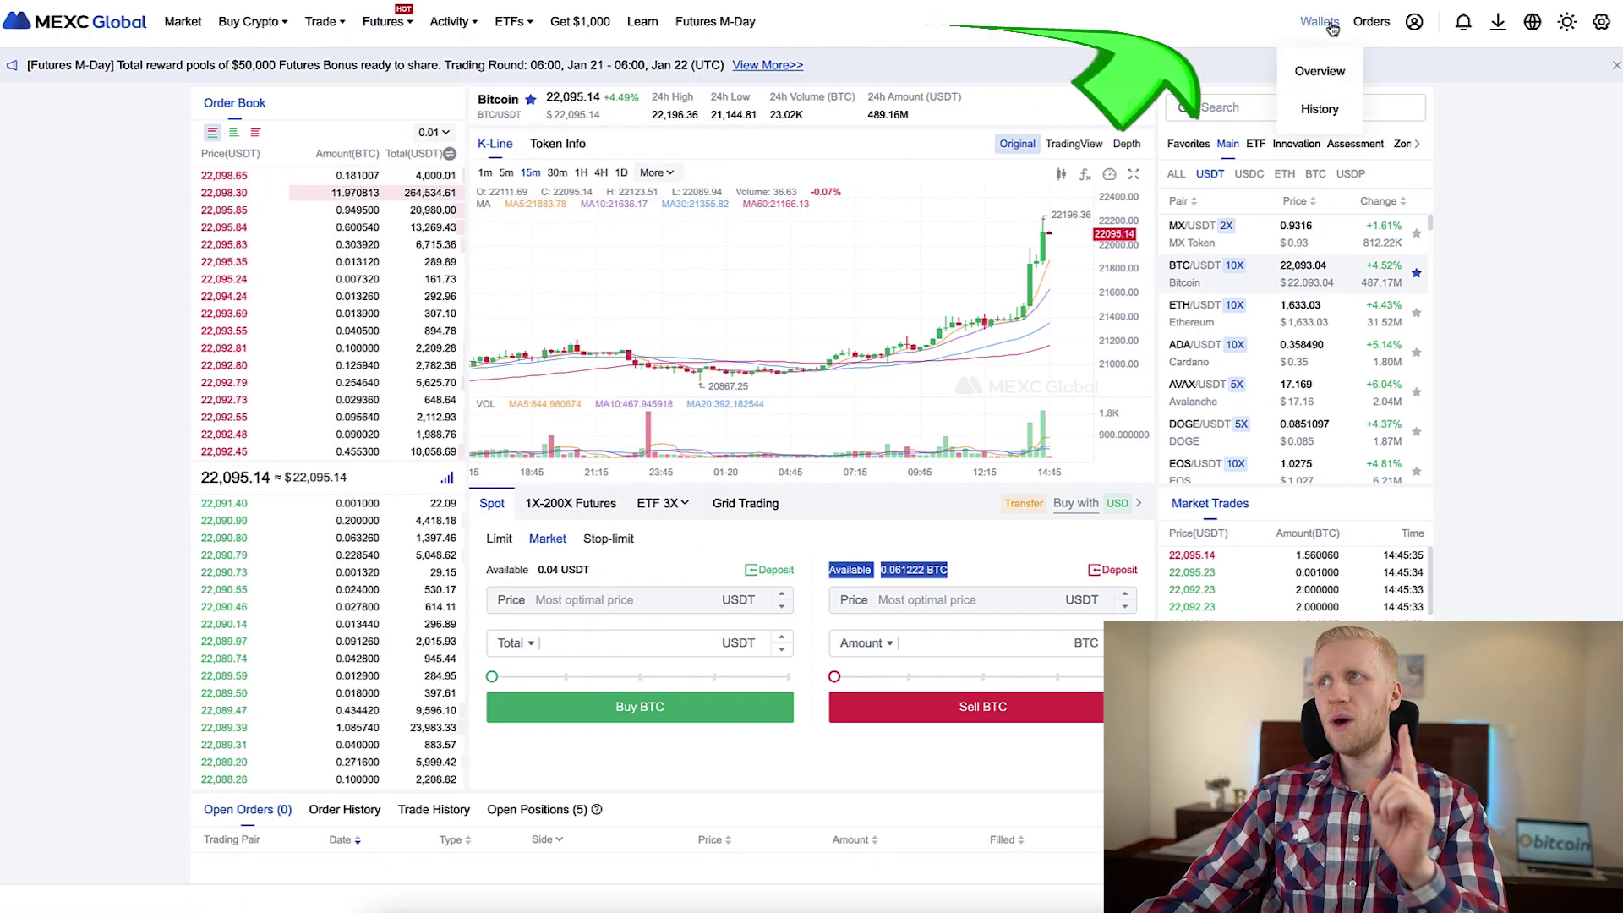
{"action": "left_click", "coordinate": [1321, 70]}
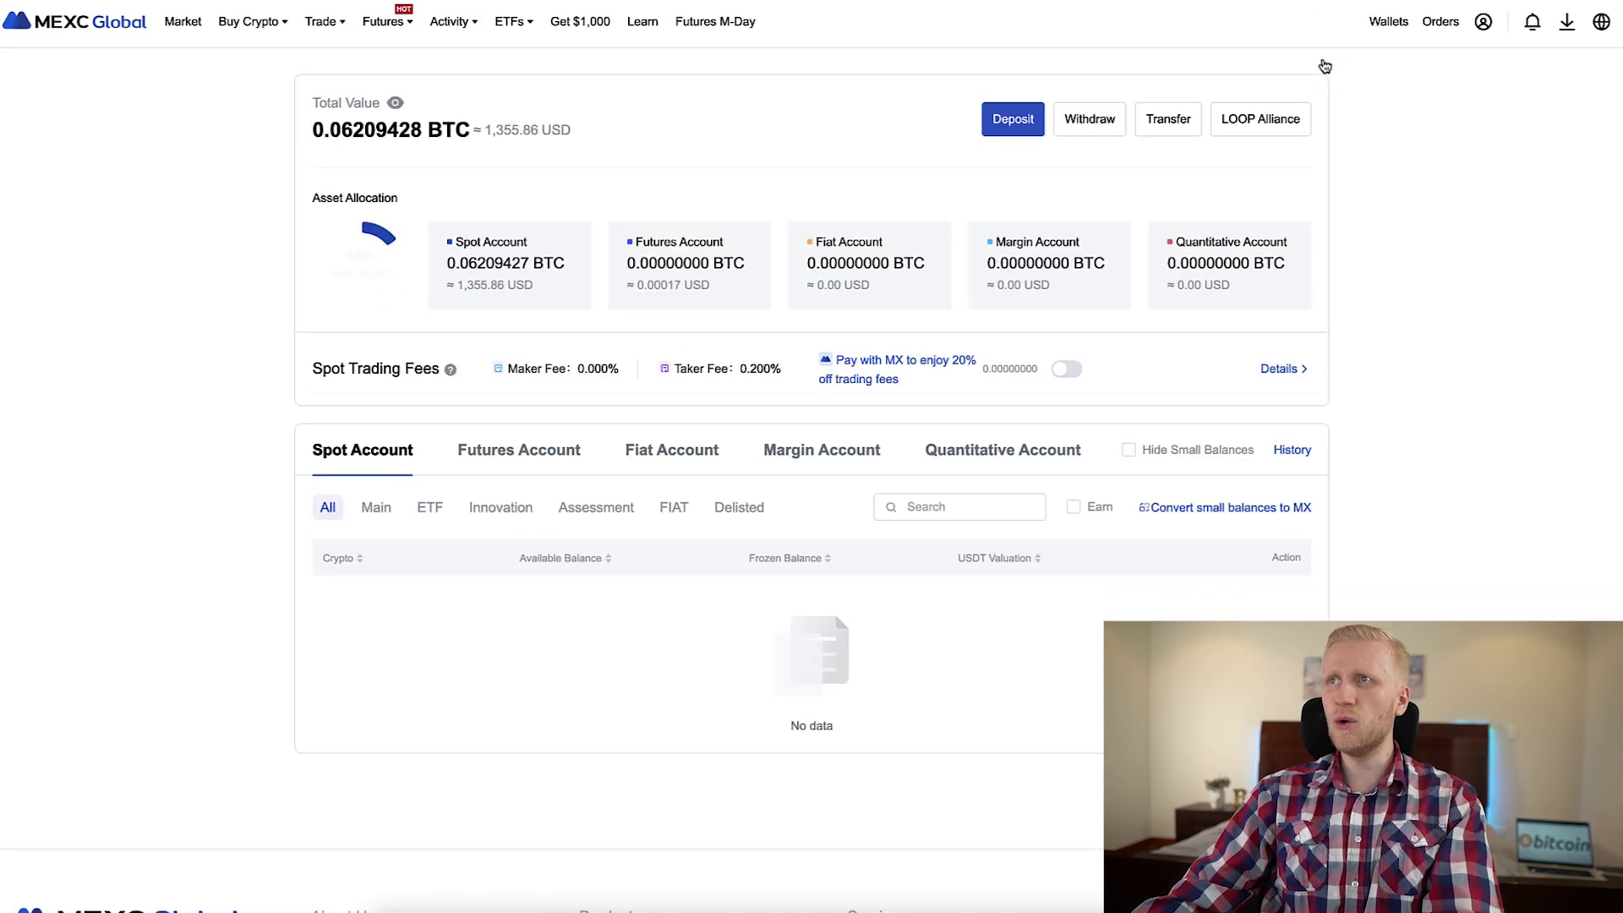
{"action": "left_click", "coordinate": [1168, 119]}
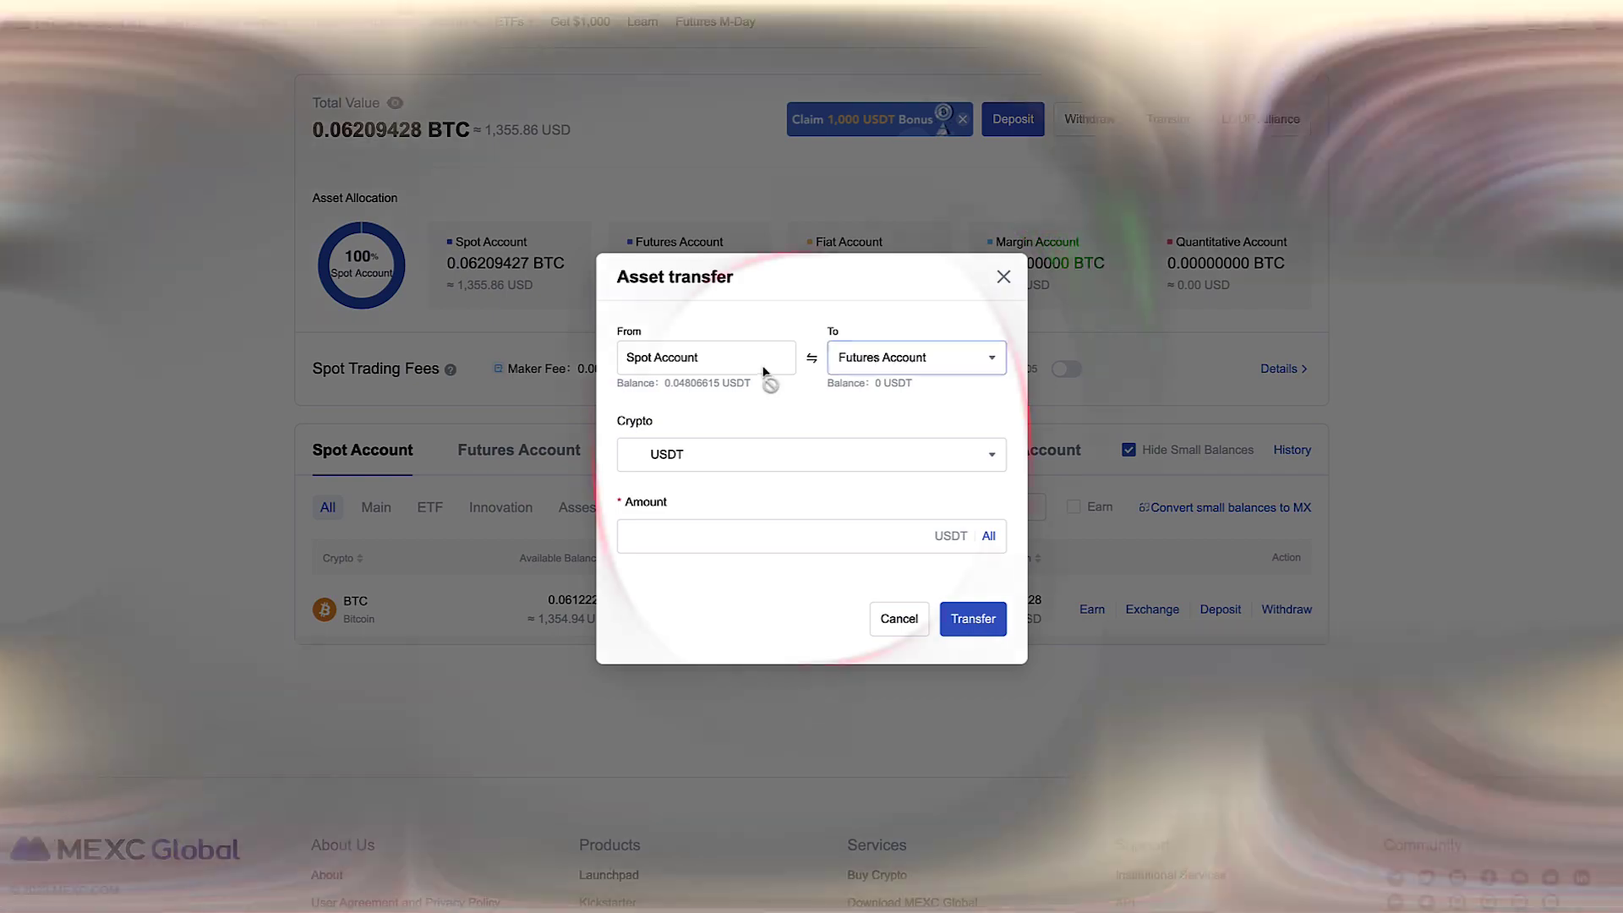
Transfer the full 0.06122218 BTC balance from the Spot to the Futures account
{"action": "left_click", "coordinate": [845, 454]}
{"action": "left_click", "coordinate": [820, 566]}
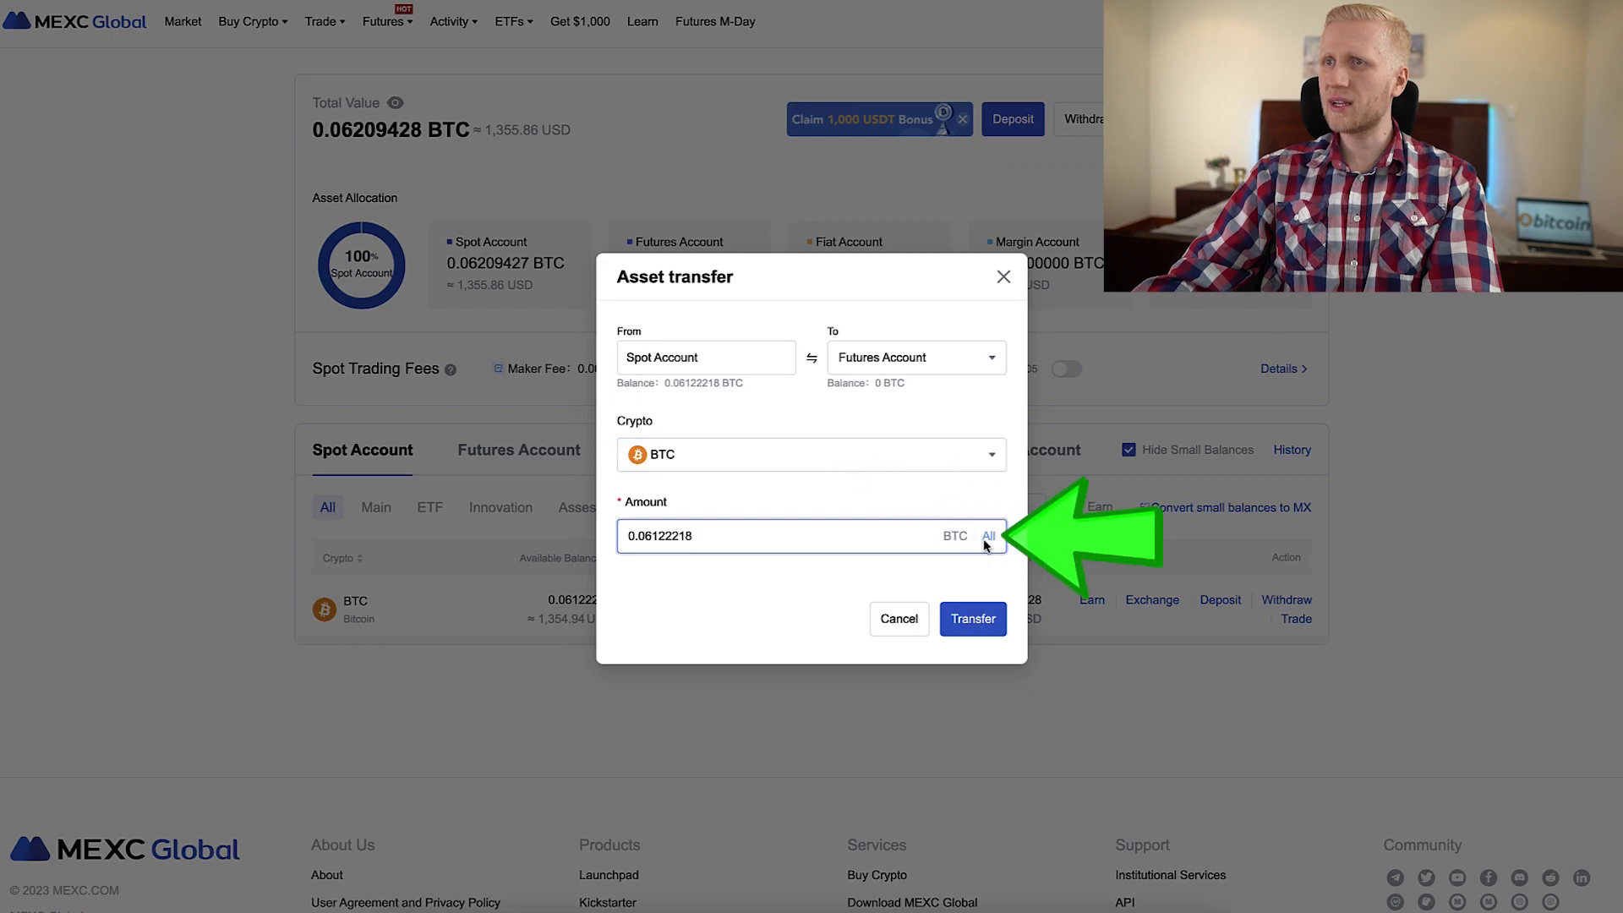
{"action": "left_click", "coordinate": [859, 456]}
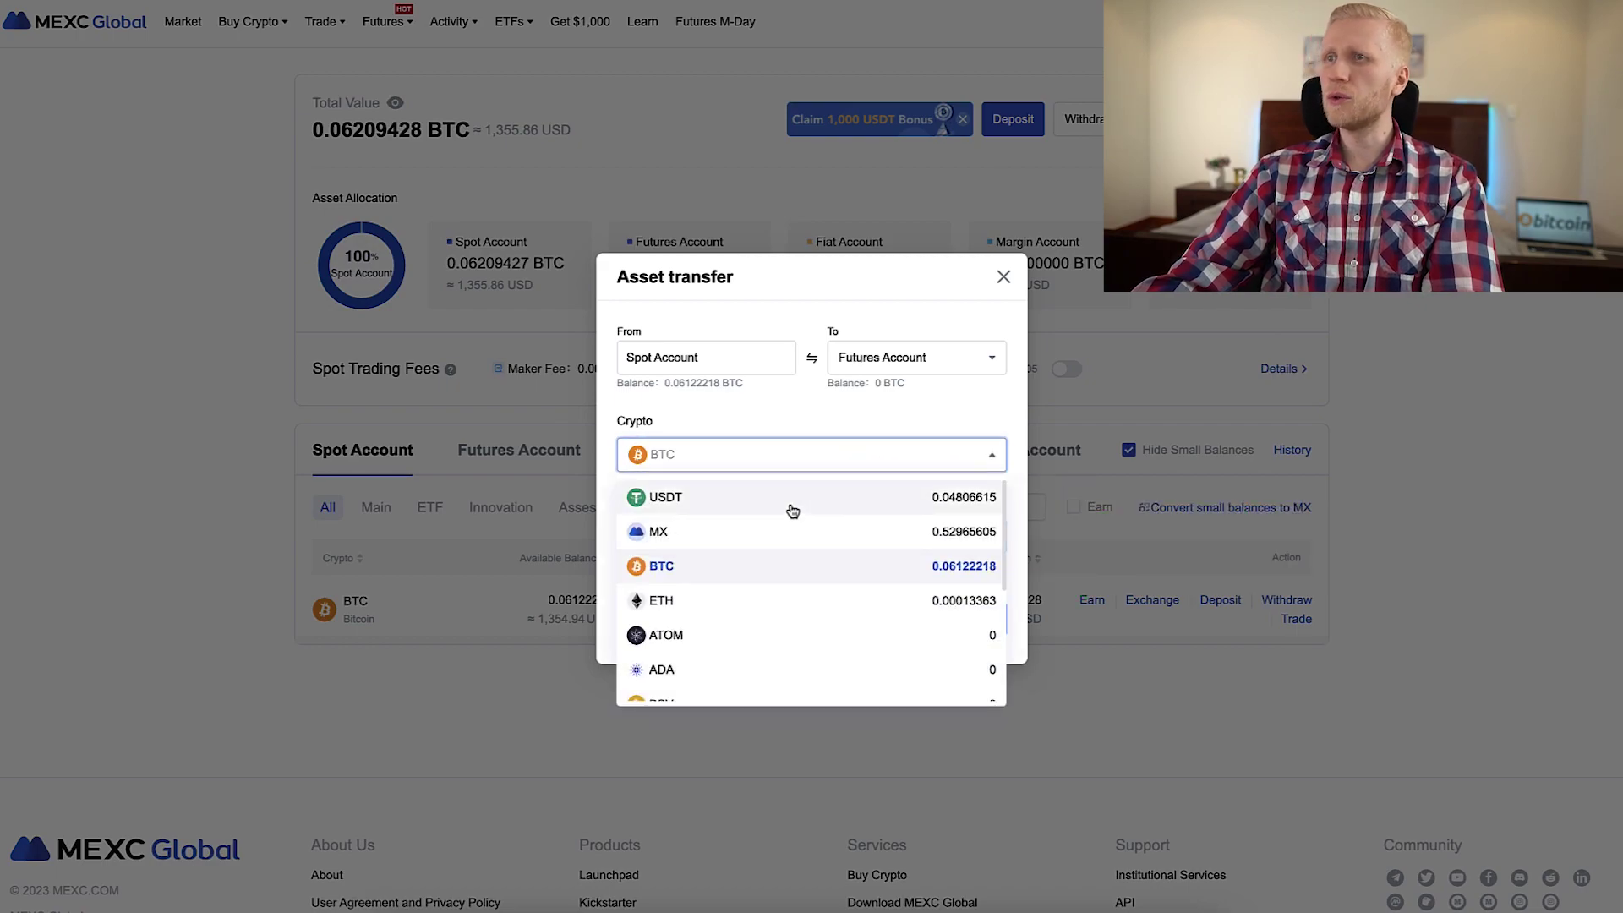
{"action": "left_click", "coordinate": [842, 454]}
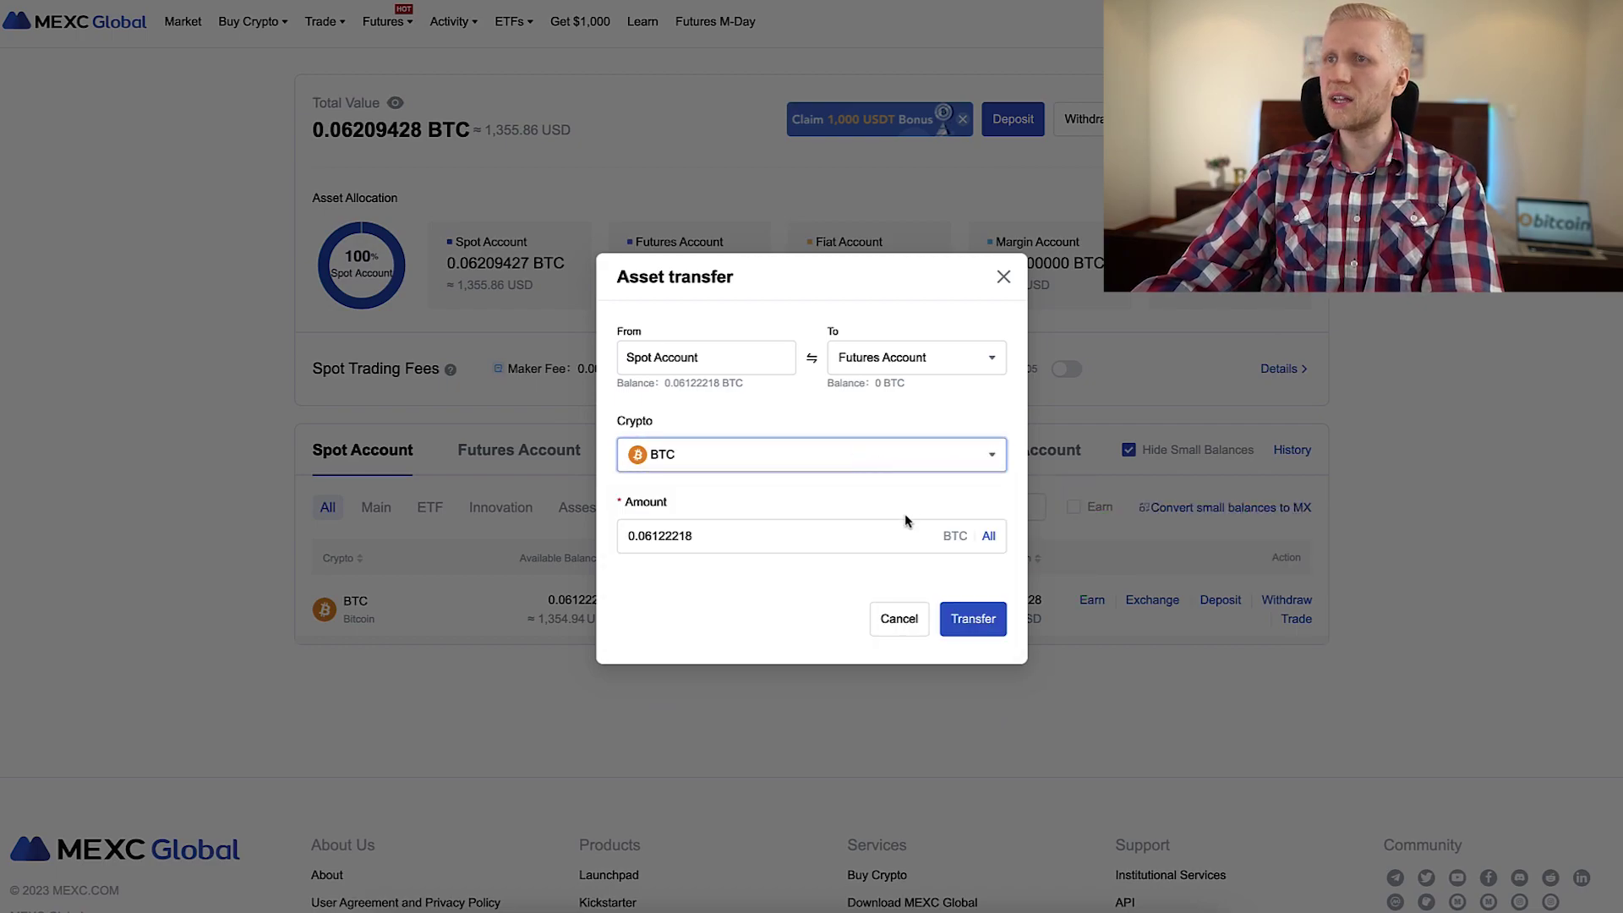
{"action": "left_click", "coordinate": [973, 619]}
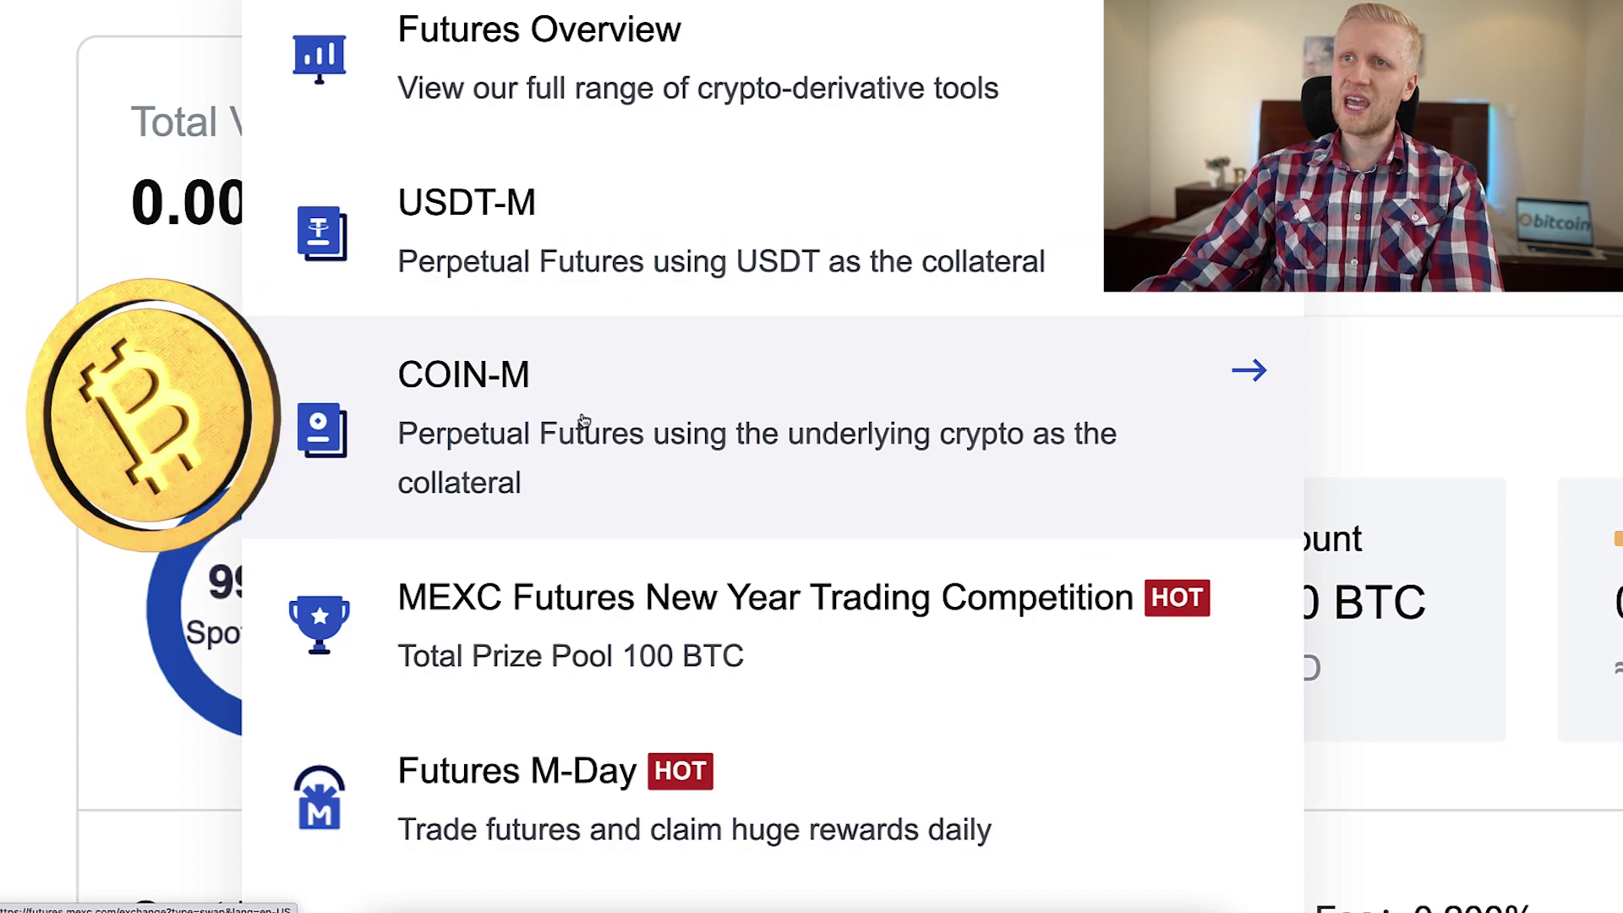
Load the COIN-M BTC USD Perpetual page, showing 0.06122218 BTC available at 3X isolated
{"action": "left_click", "coordinate": [583, 420]}
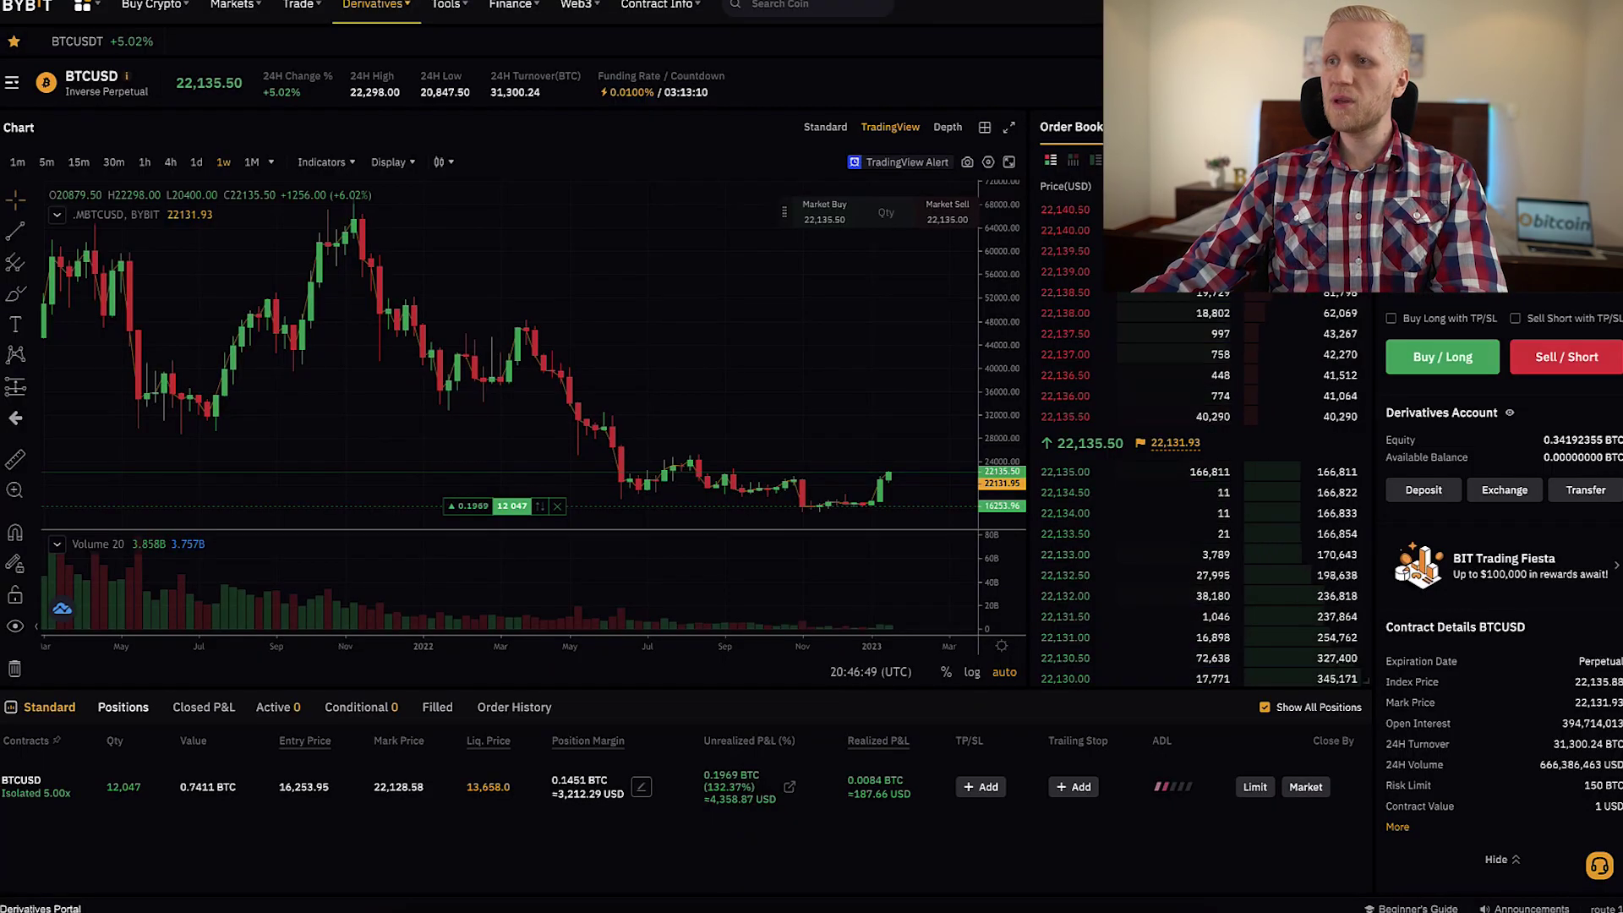
{"action": "mouse_move", "coordinate": [742, 792]}
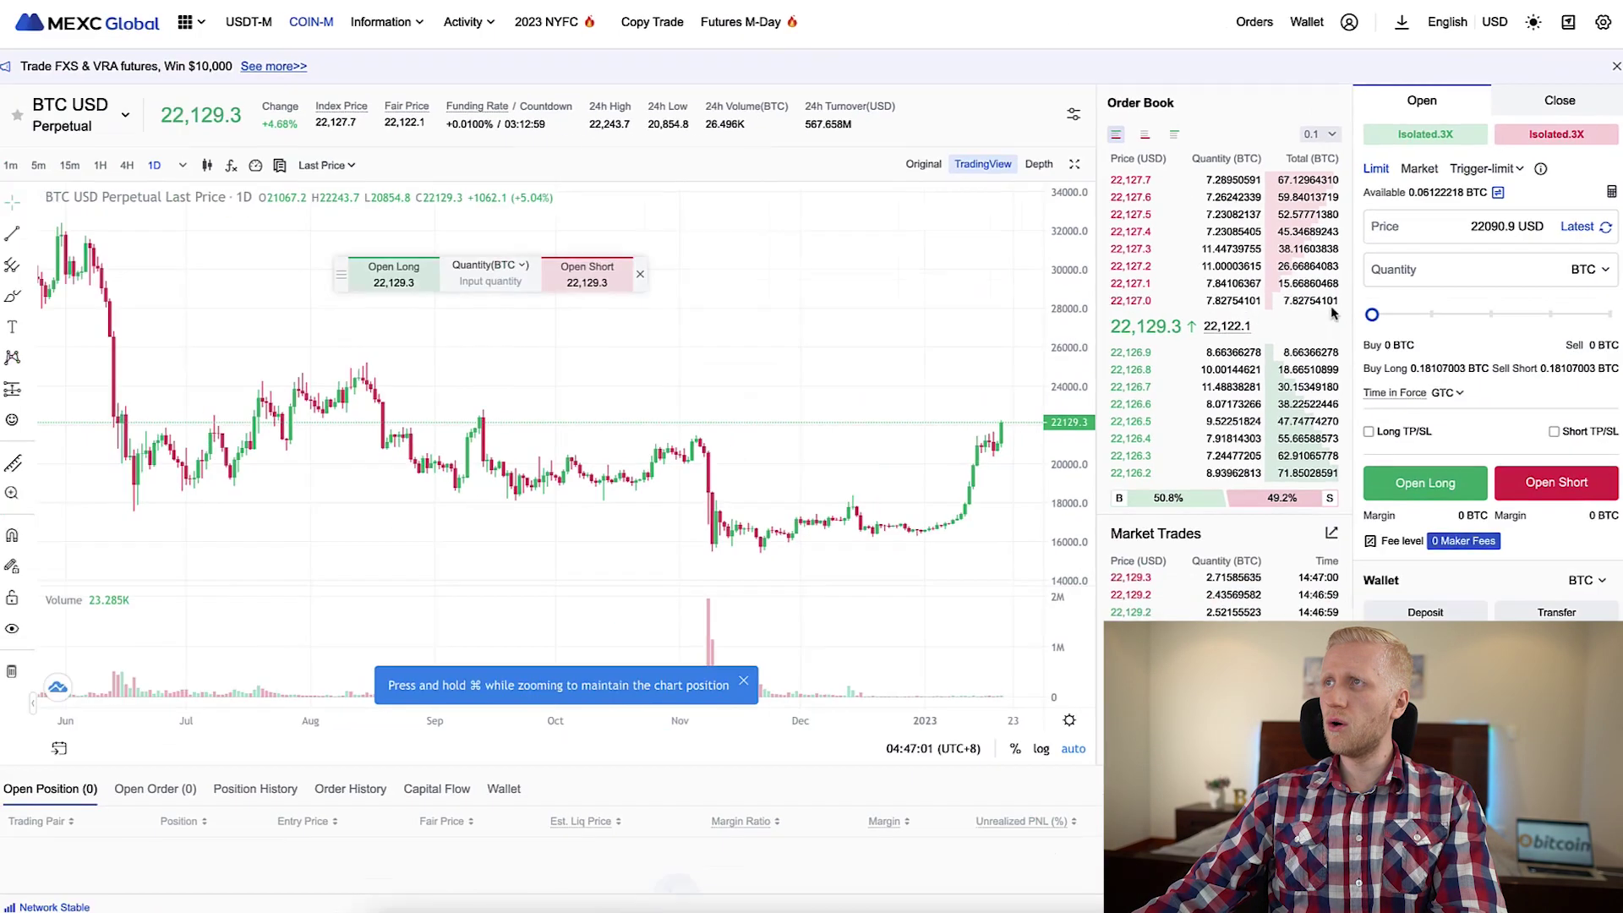
{"action": "left_click", "coordinate": [1418, 138]}
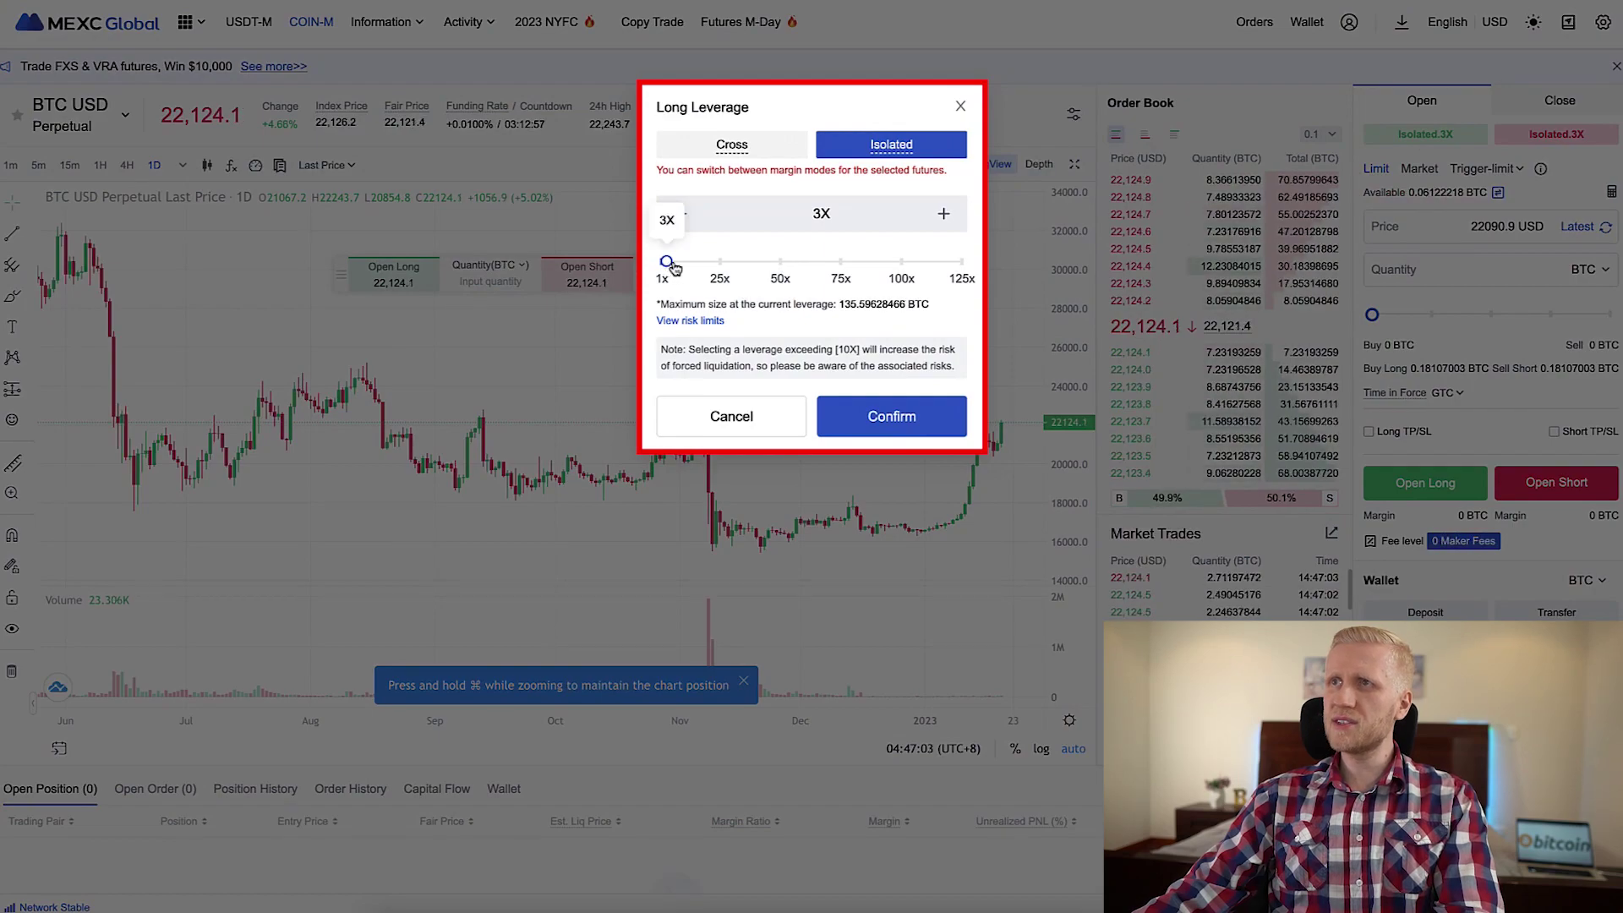
{"action": "left_click_drag", "start_coordinate": [777, 262], "coordinate": [689, 268]}
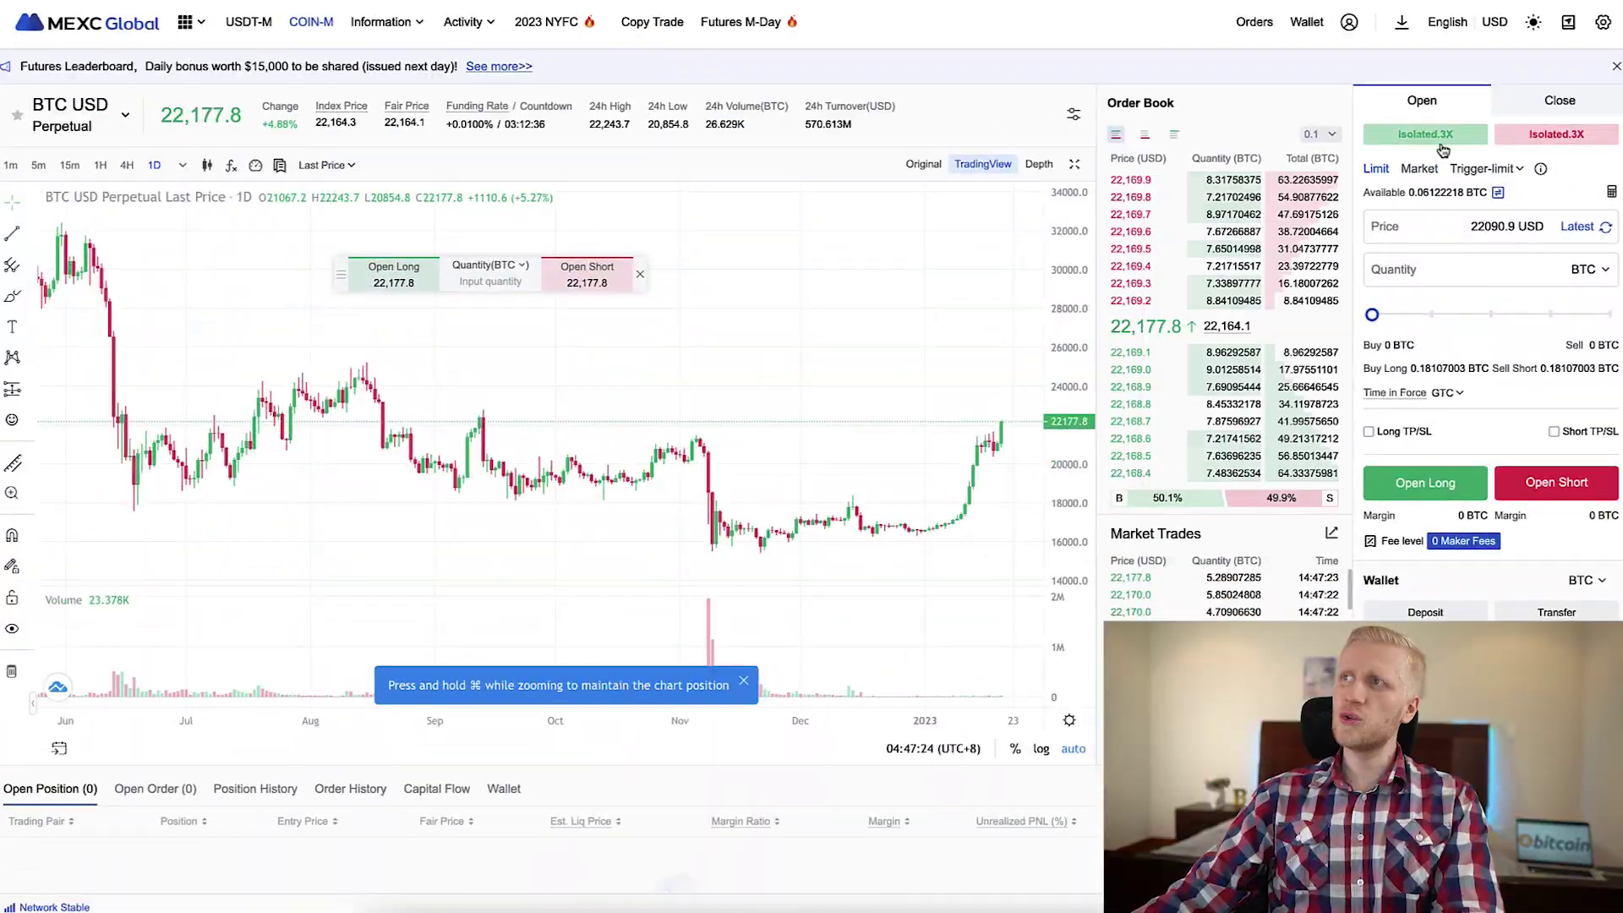
{"action": "left_click", "coordinate": [1441, 142]}
{"action": "left_click", "coordinate": [732, 144]}
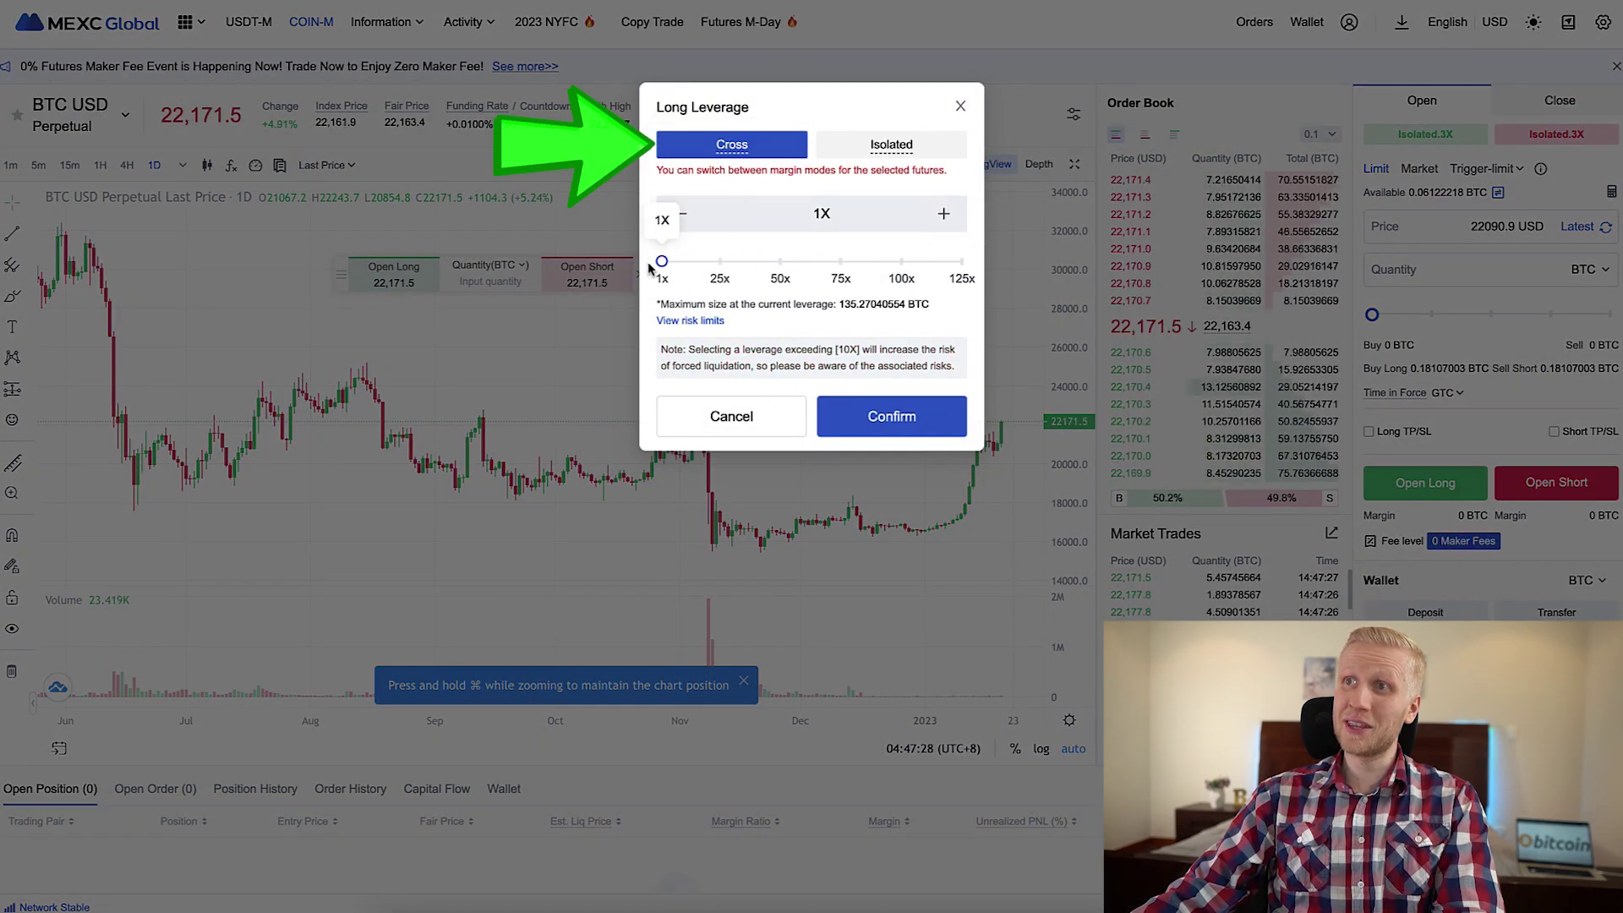
{"action": "left_click_drag", "start_coordinate": [649, 267], "coordinate": [685, 269]}
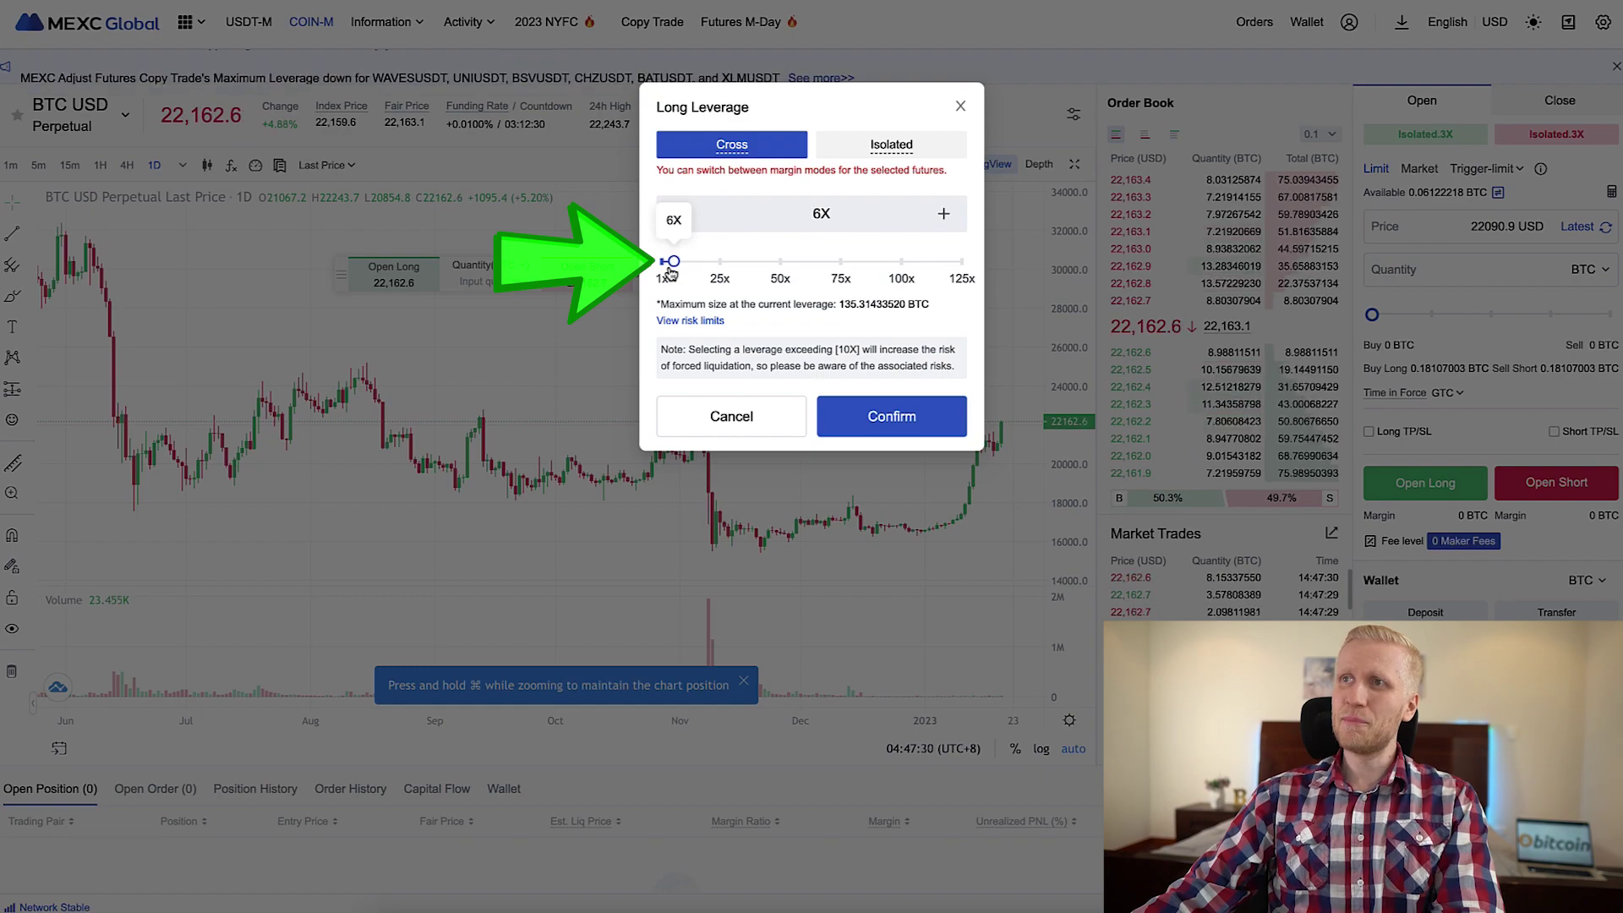
{"action": "left_click", "coordinate": [959, 110]}
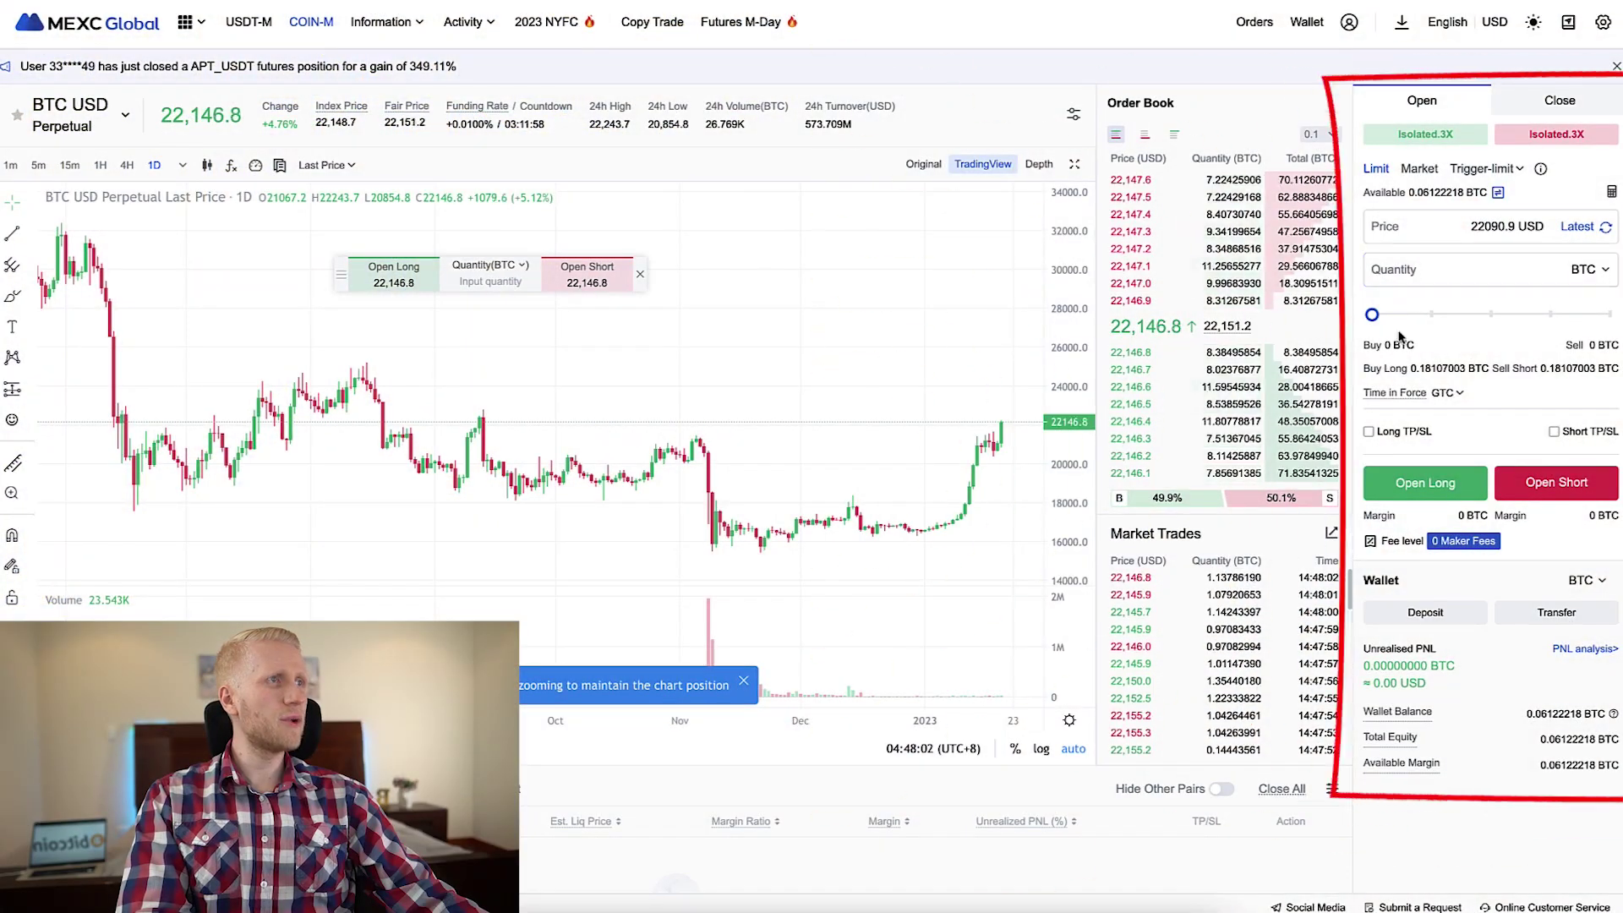
Open a 3X market long on BTC USD perpetual using 3% of the balance
{"action": "left_click", "coordinate": [1423, 169]}
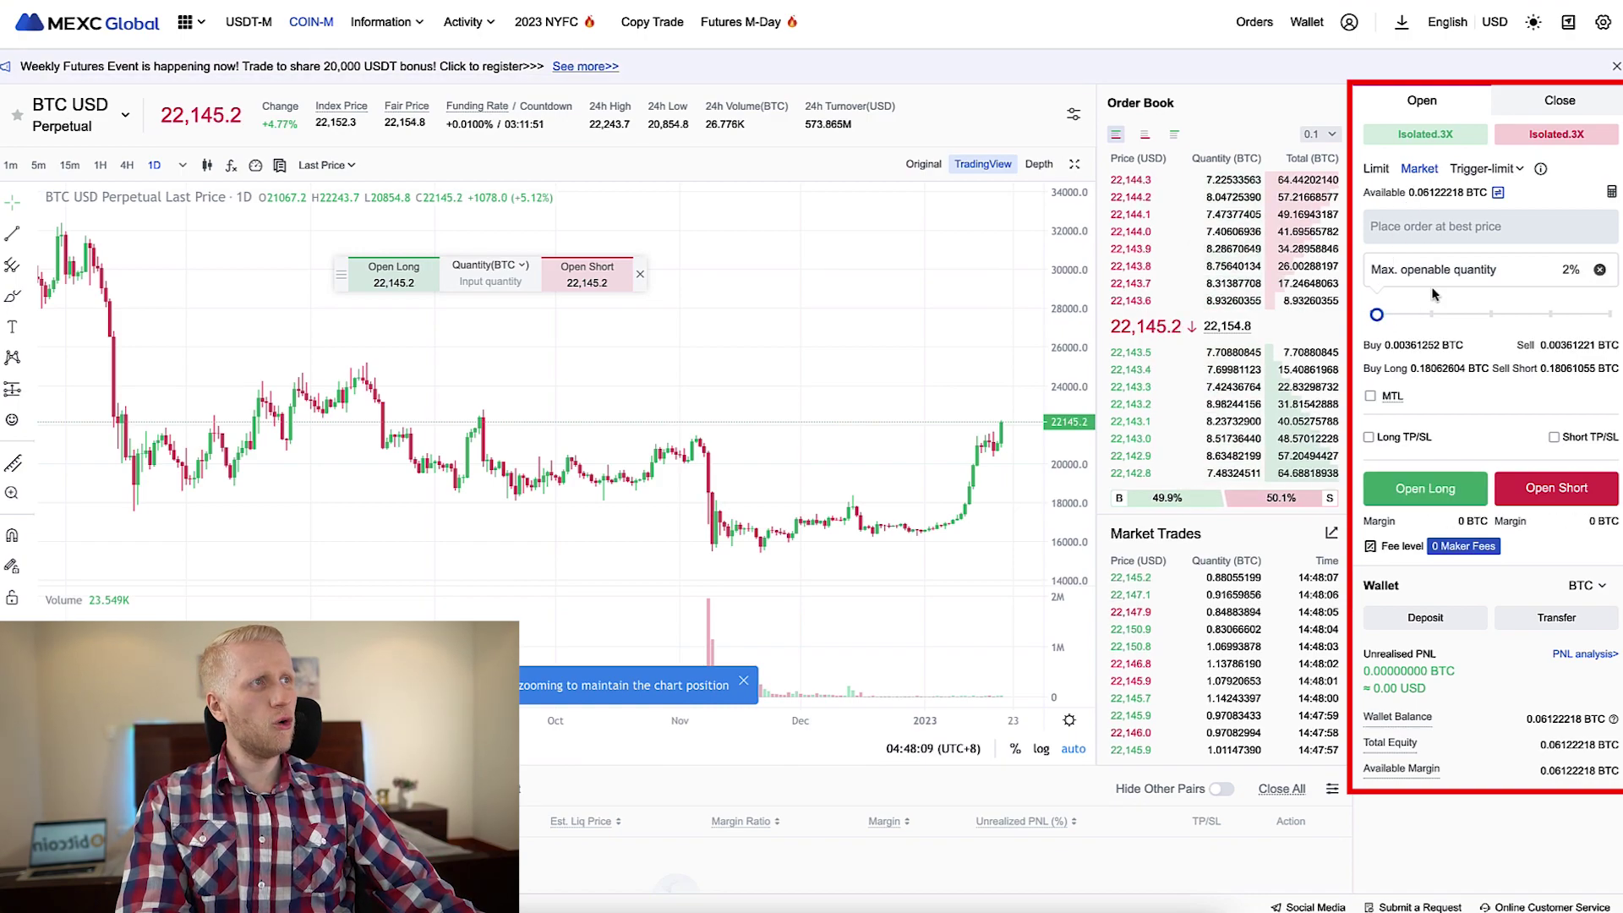
{"action": "left_click_drag", "start_coordinate": [1376, 318], "coordinate": [1379, 316]}
{"action": "scroll", "coordinate": [1379, 316], "scroll_direction": "down", "scroll_amount": 1}
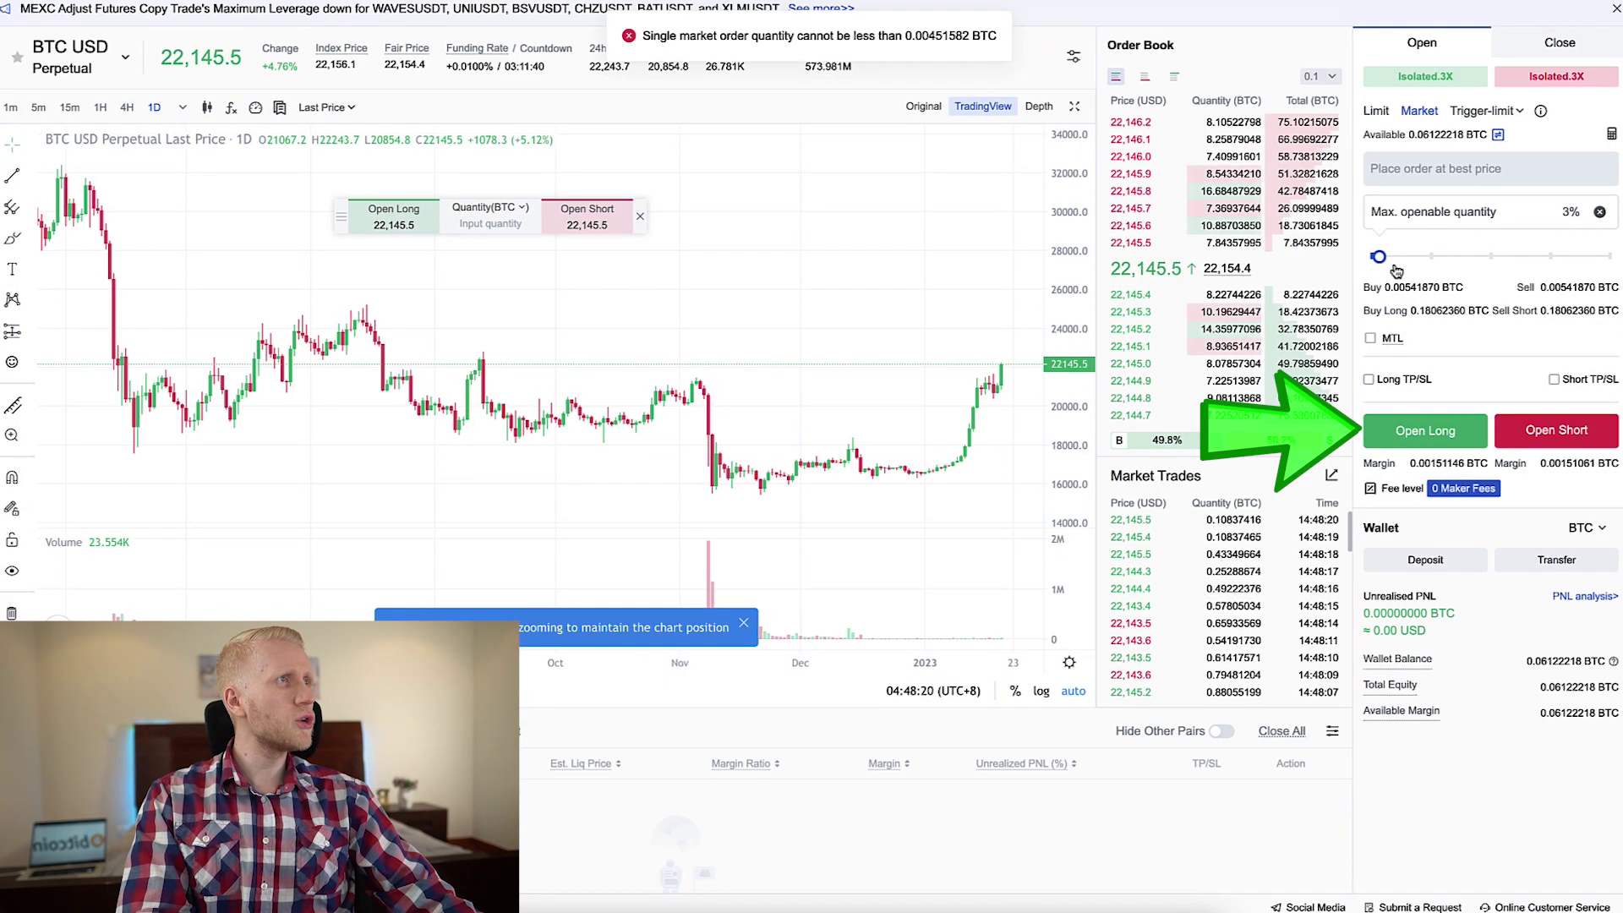
{"action": "left_click", "coordinate": [1433, 437]}
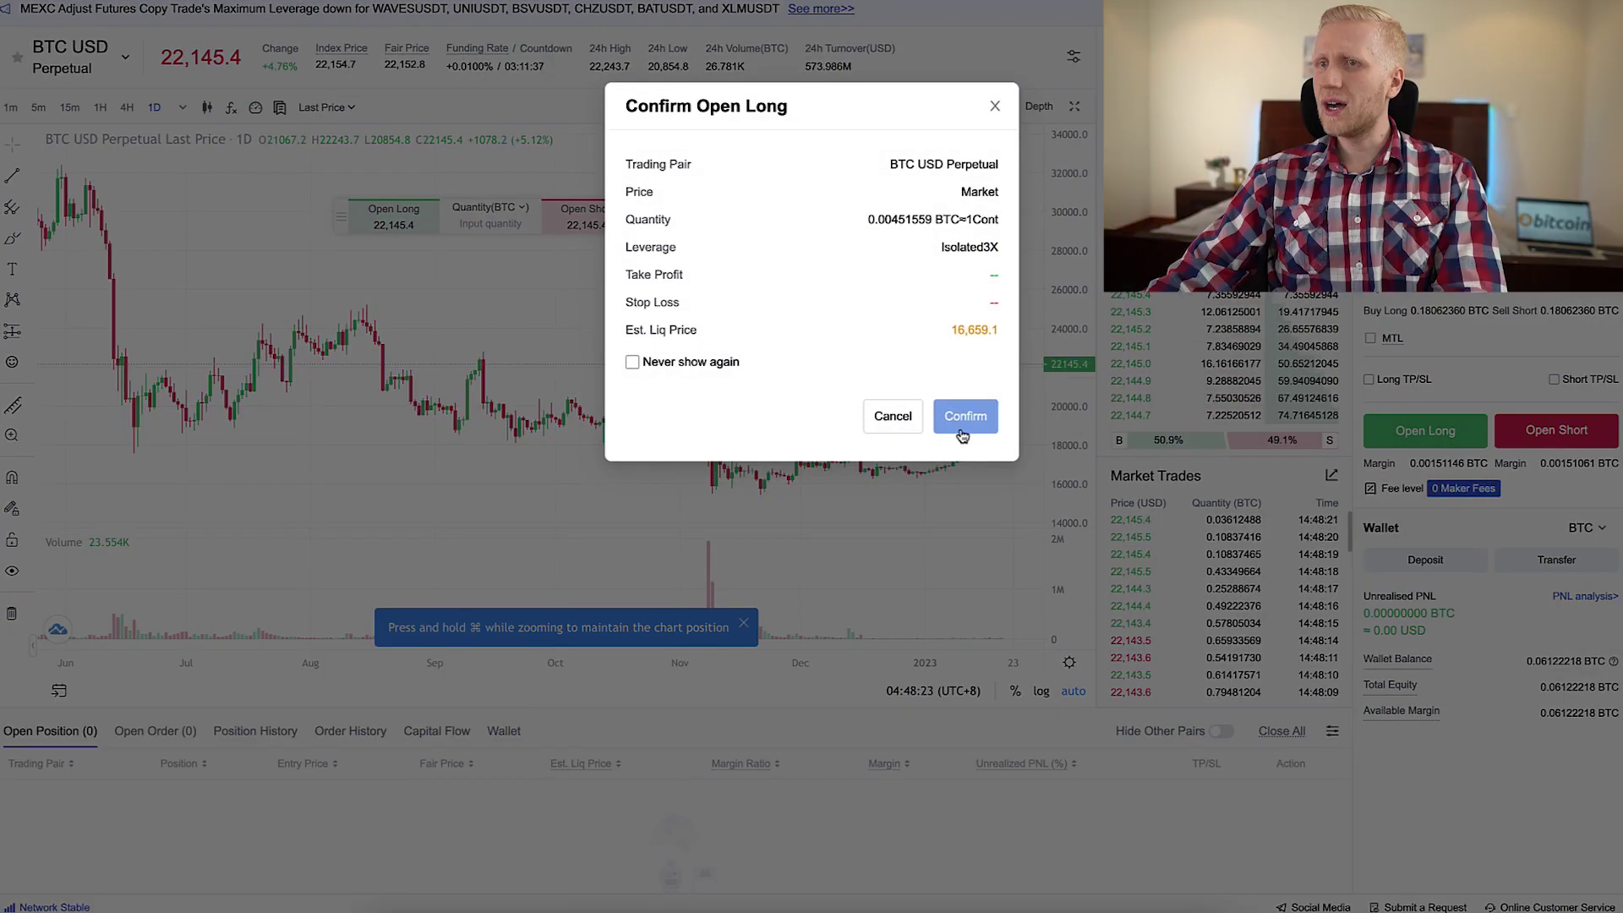
{"action": "left_click", "coordinate": [962, 416]}
{"action": "scroll", "coordinate": [192, 710], "scroll_direction": "down", "scroll_amount": 3}
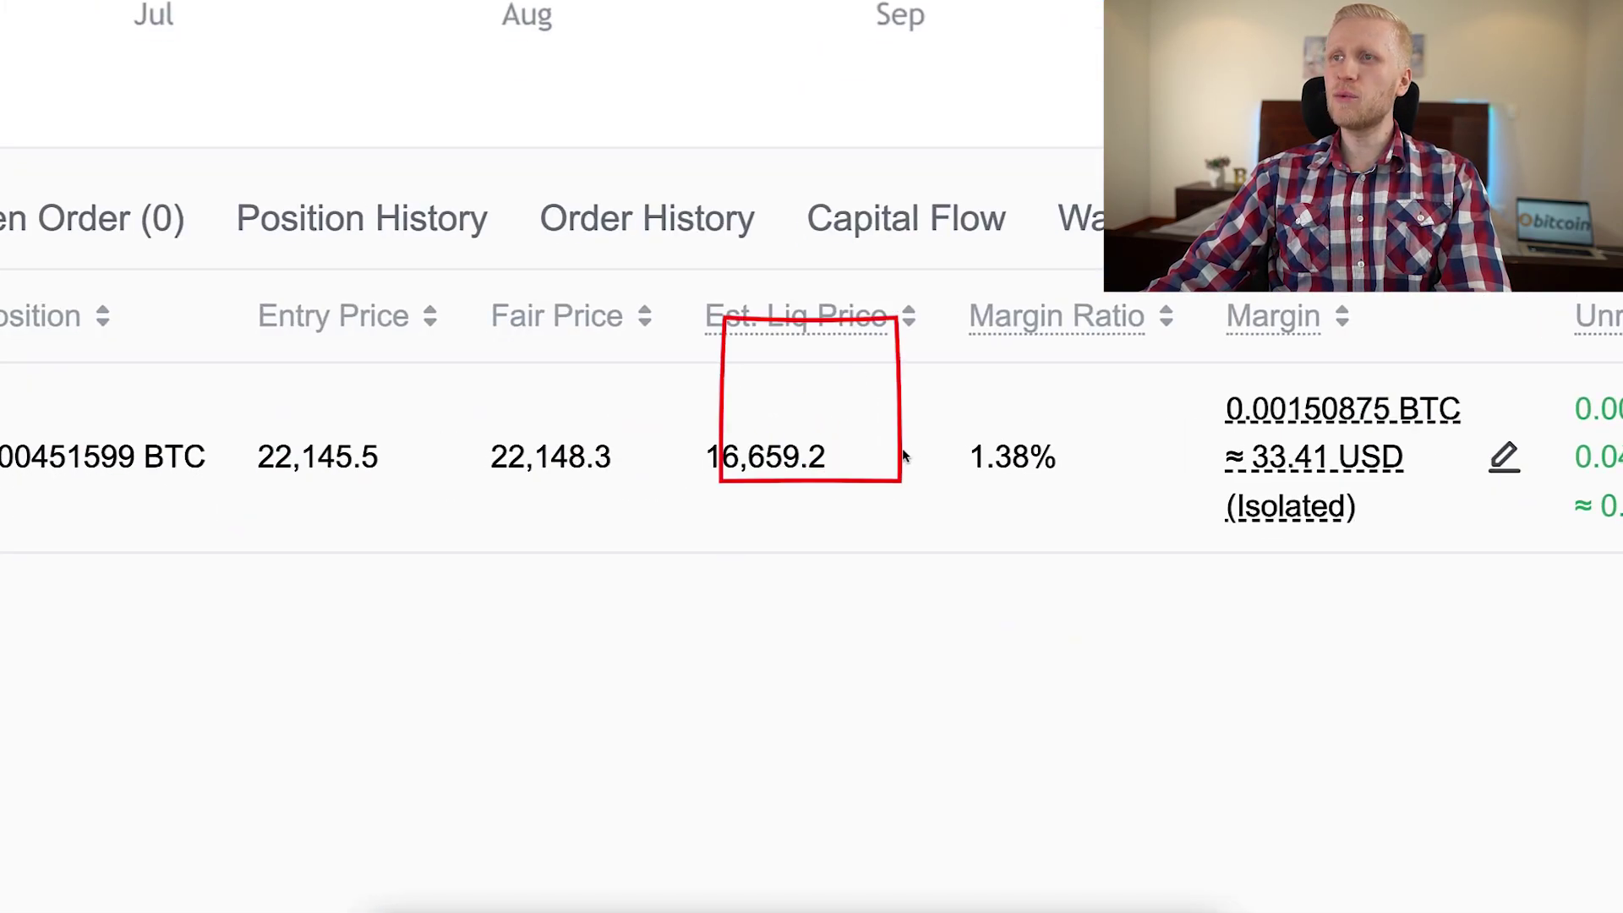
Instantly close the BTC USD long, filled by a market sell at 22162.2 USD
{"action": "left_click_drag", "start_coordinate": [903, 456], "coordinate": [718, 510]}
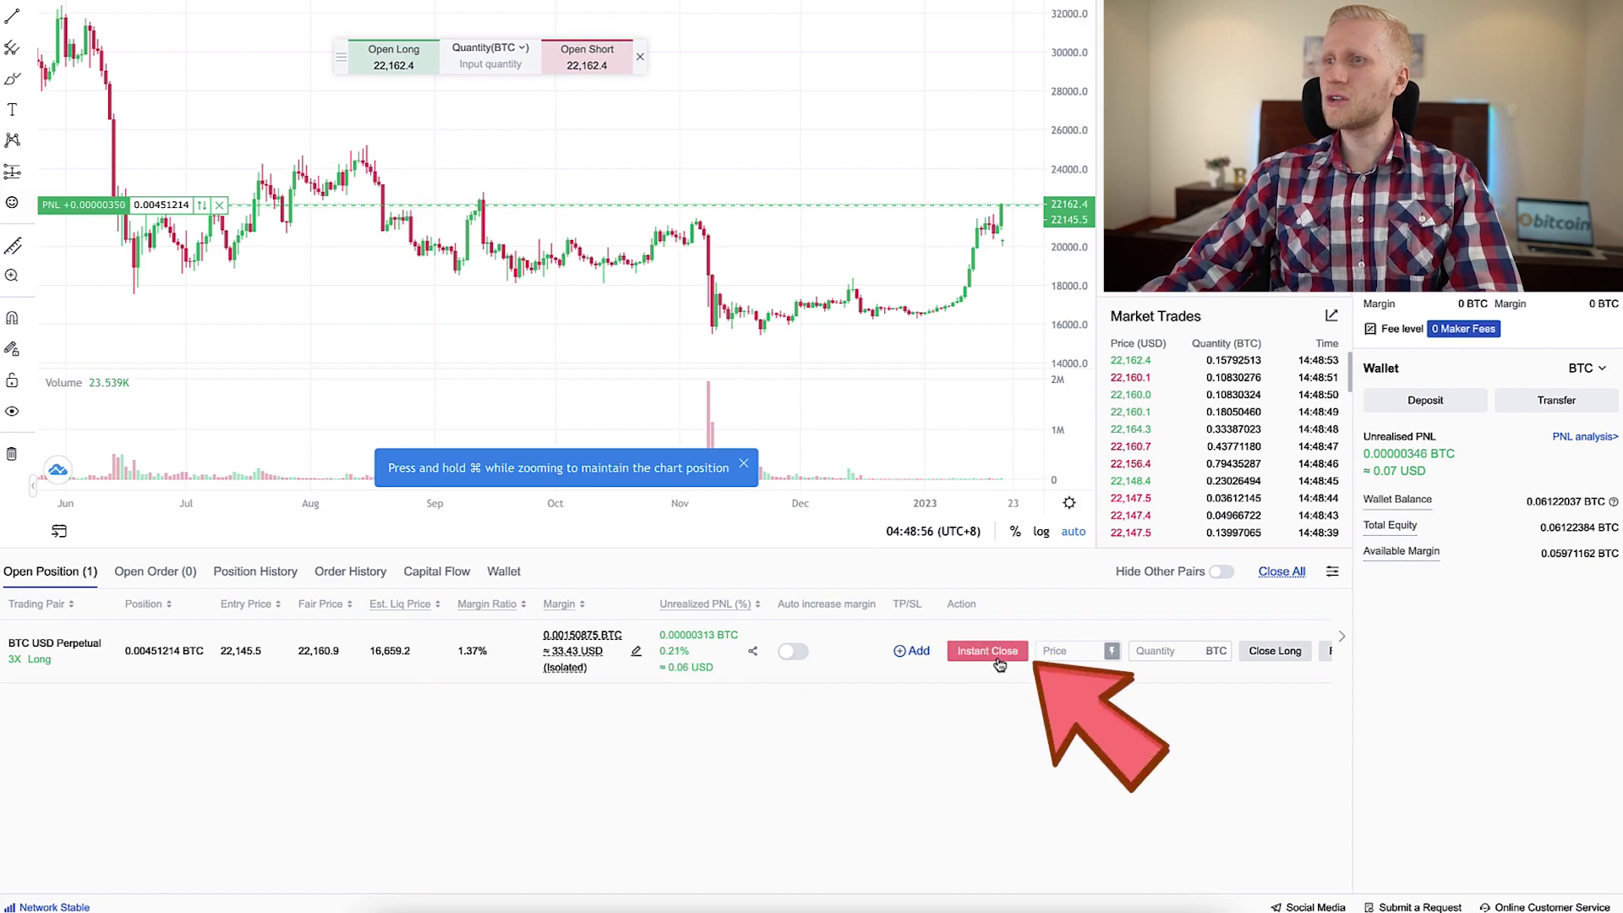
{"action": "left_click", "coordinate": [989, 651]}
{"action": "left_click", "coordinate": [964, 361]}
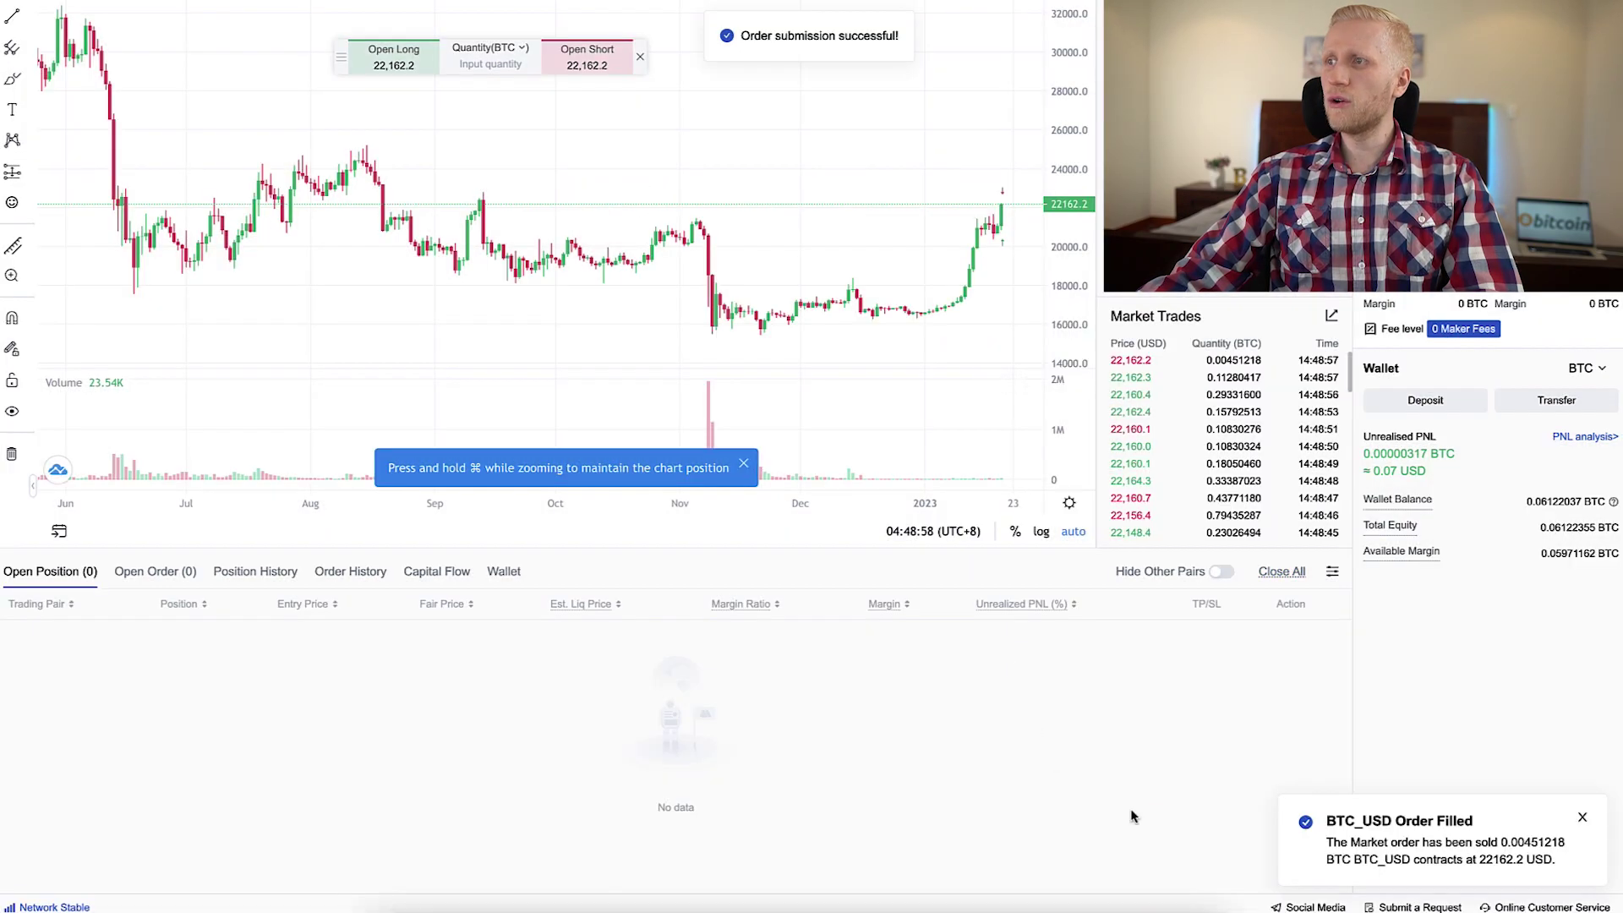
{"action": "scroll", "coordinate": [1361, 725], "scroll_direction": "up", "scroll_amount": 3}
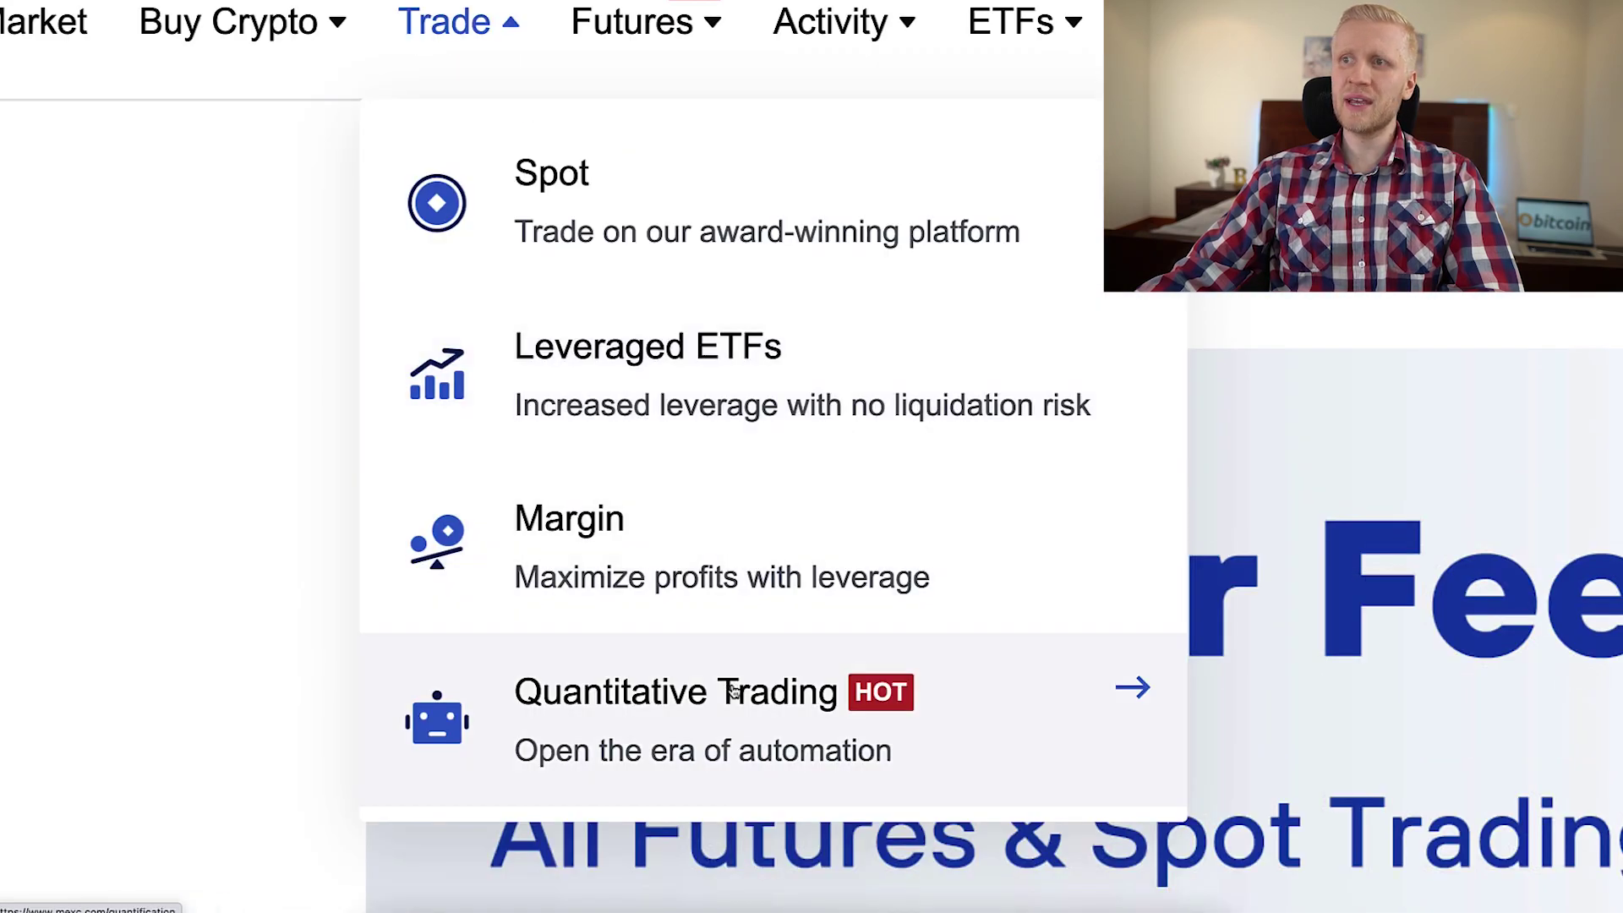
Reach the Staking page's Flexible Staking list, showing APYs like USDC 0.85% and TRX 4.00%
{"action": "mouse_move", "coordinate": [659, 34]}
{"action": "scroll", "coordinate": [840, 406], "scroll_direction": "down", "scroll_amount": 8}
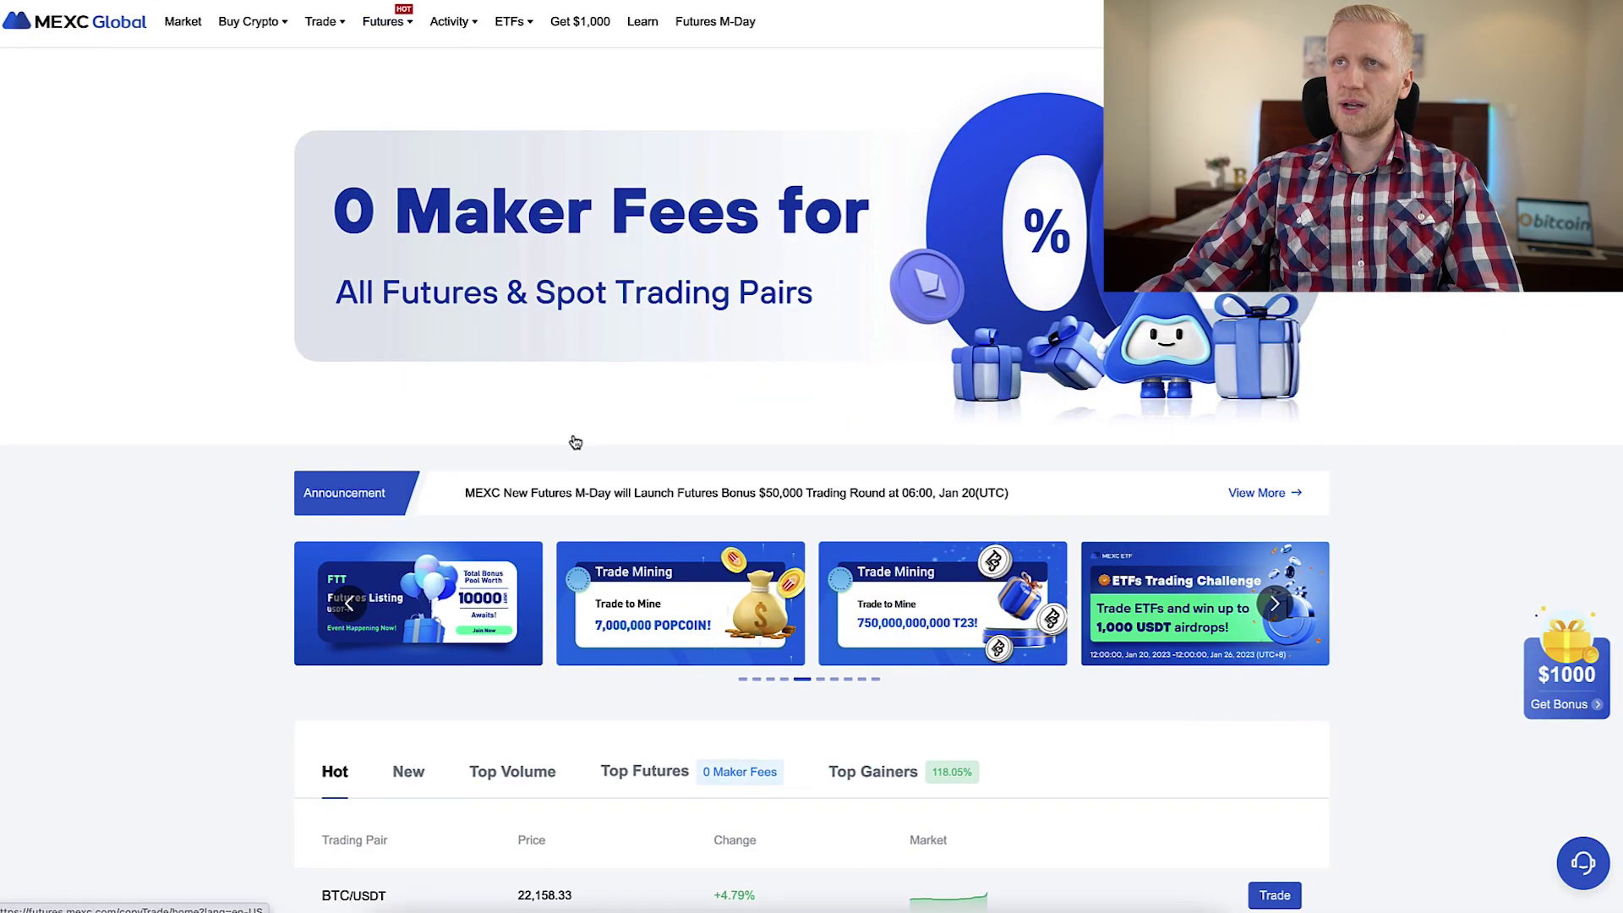
{"action": "mouse_move", "coordinate": [390, 32]}
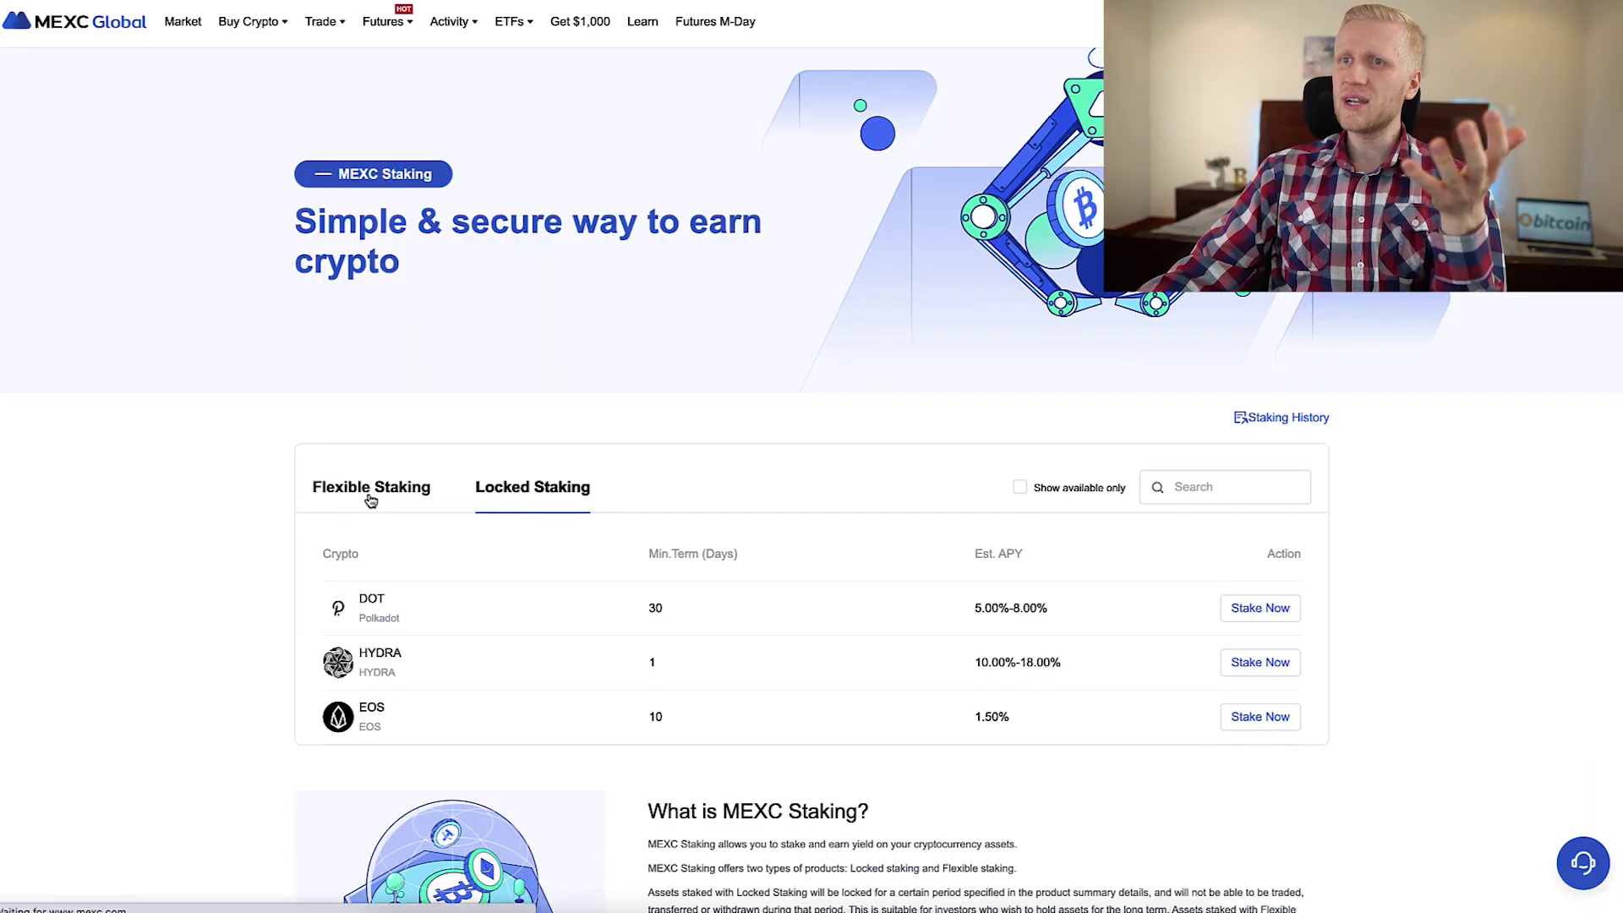
{"action": "left_click", "coordinate": [370, 500]}
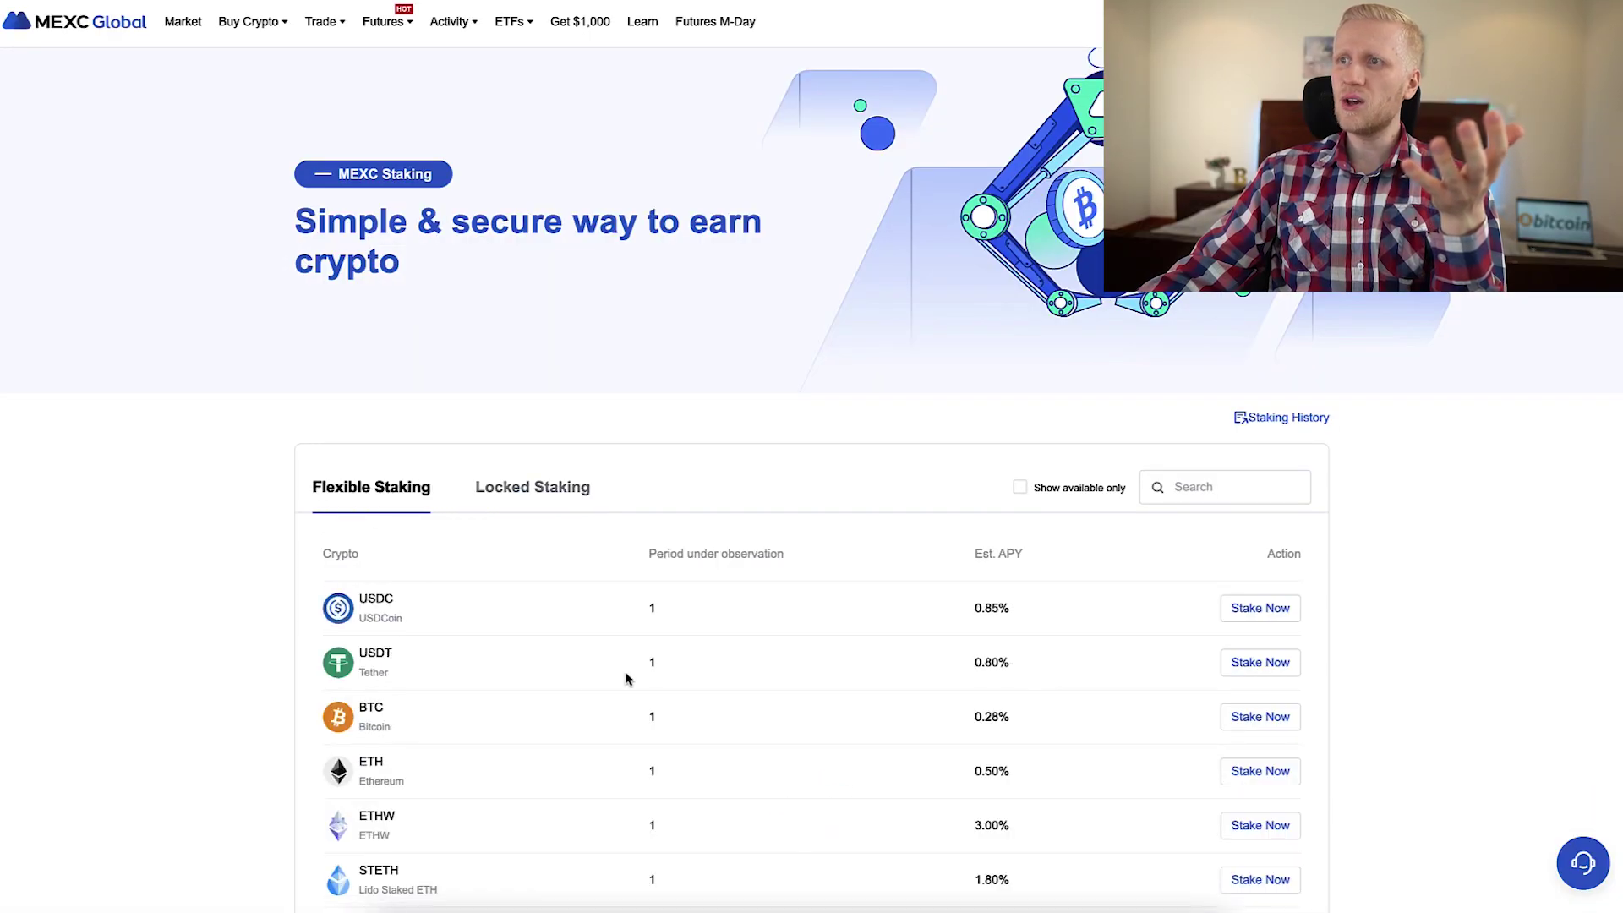
{"action": "scroll", "coordinate": [960, 423], "scroll_direction": "down", "scroll_amount": 2}
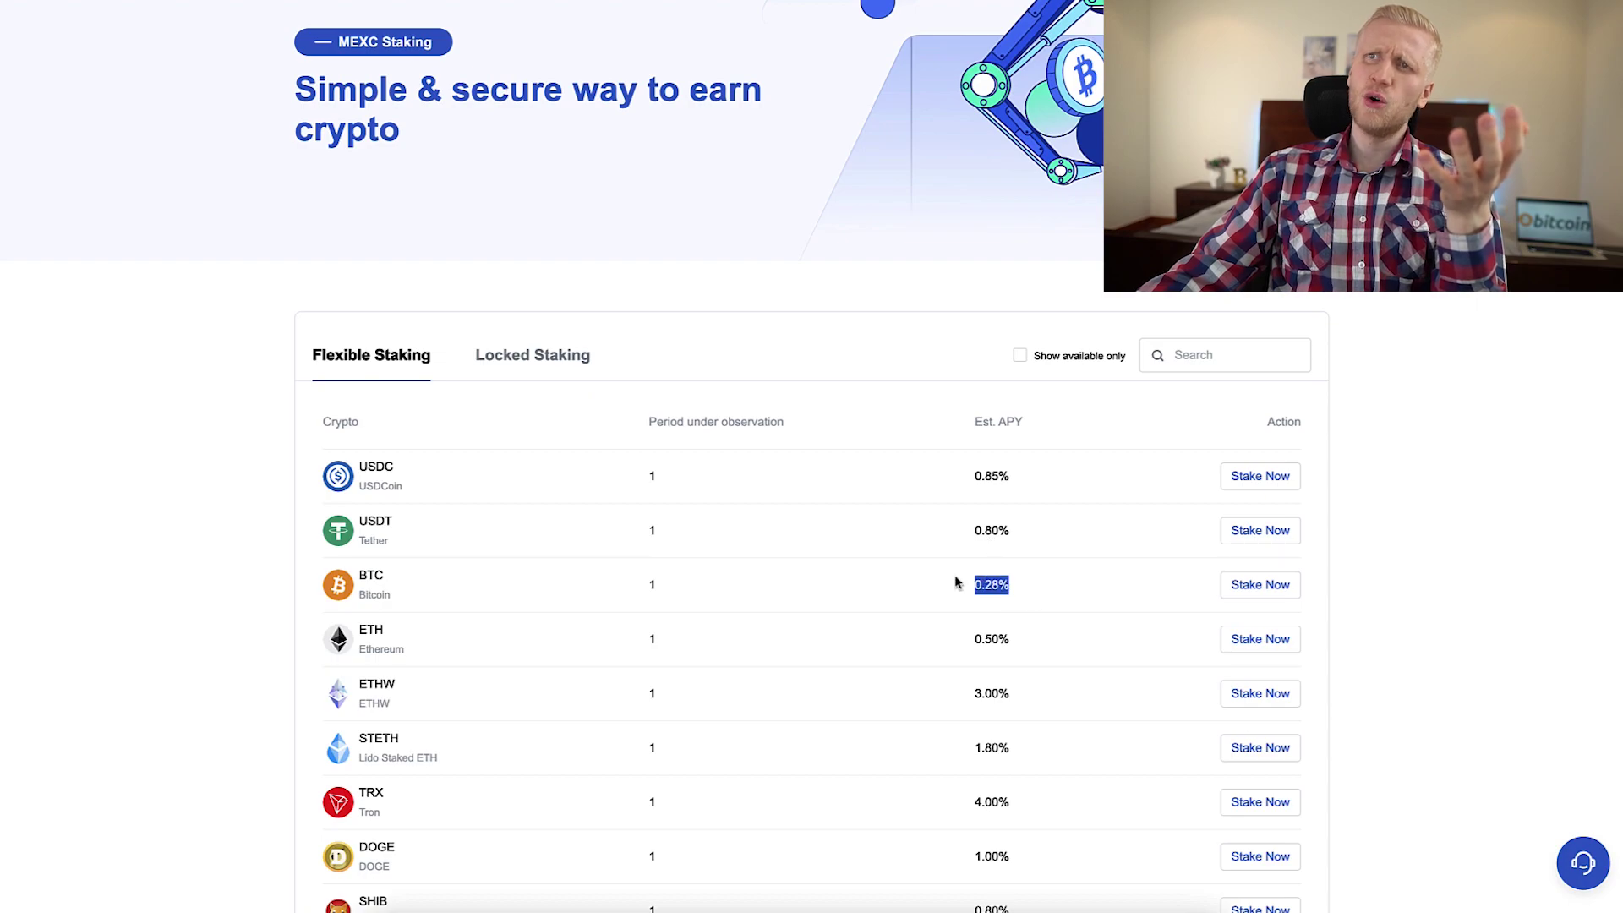
{"action": "scroll", "coordinate": [955, 581], "scroll_direction": "down", "scroll_amount": 1}
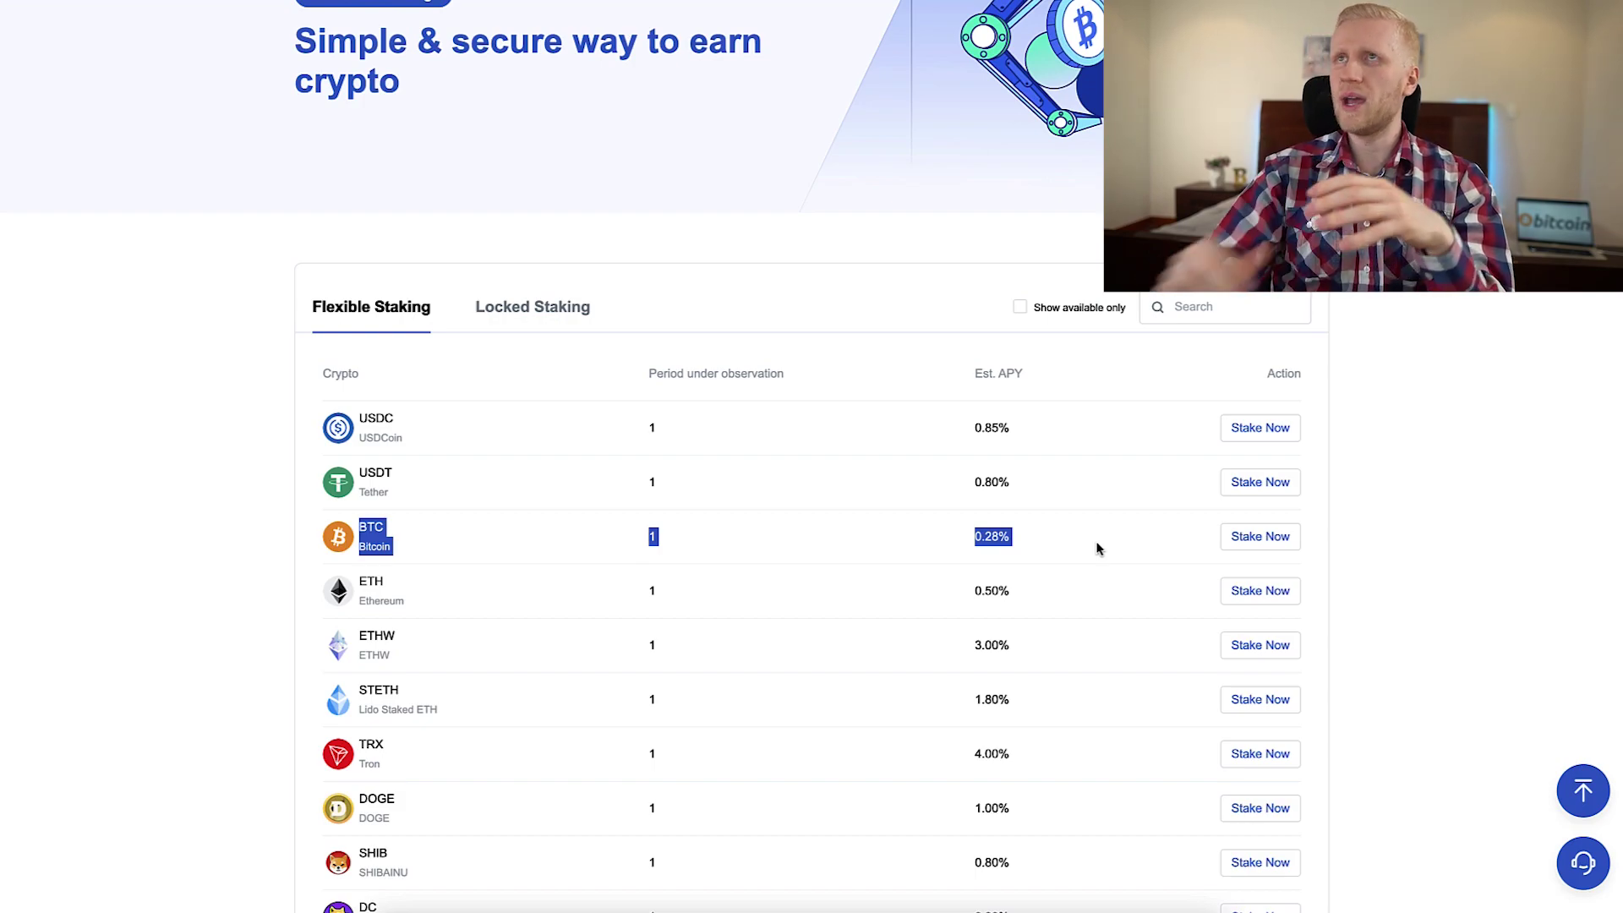
{"action": "triple_click", "coordinate": [1059, 523]}
{"action": "scroll", "coordinate": [1060, 523], "scroll_direction": "up", "scroll_amount": 3}
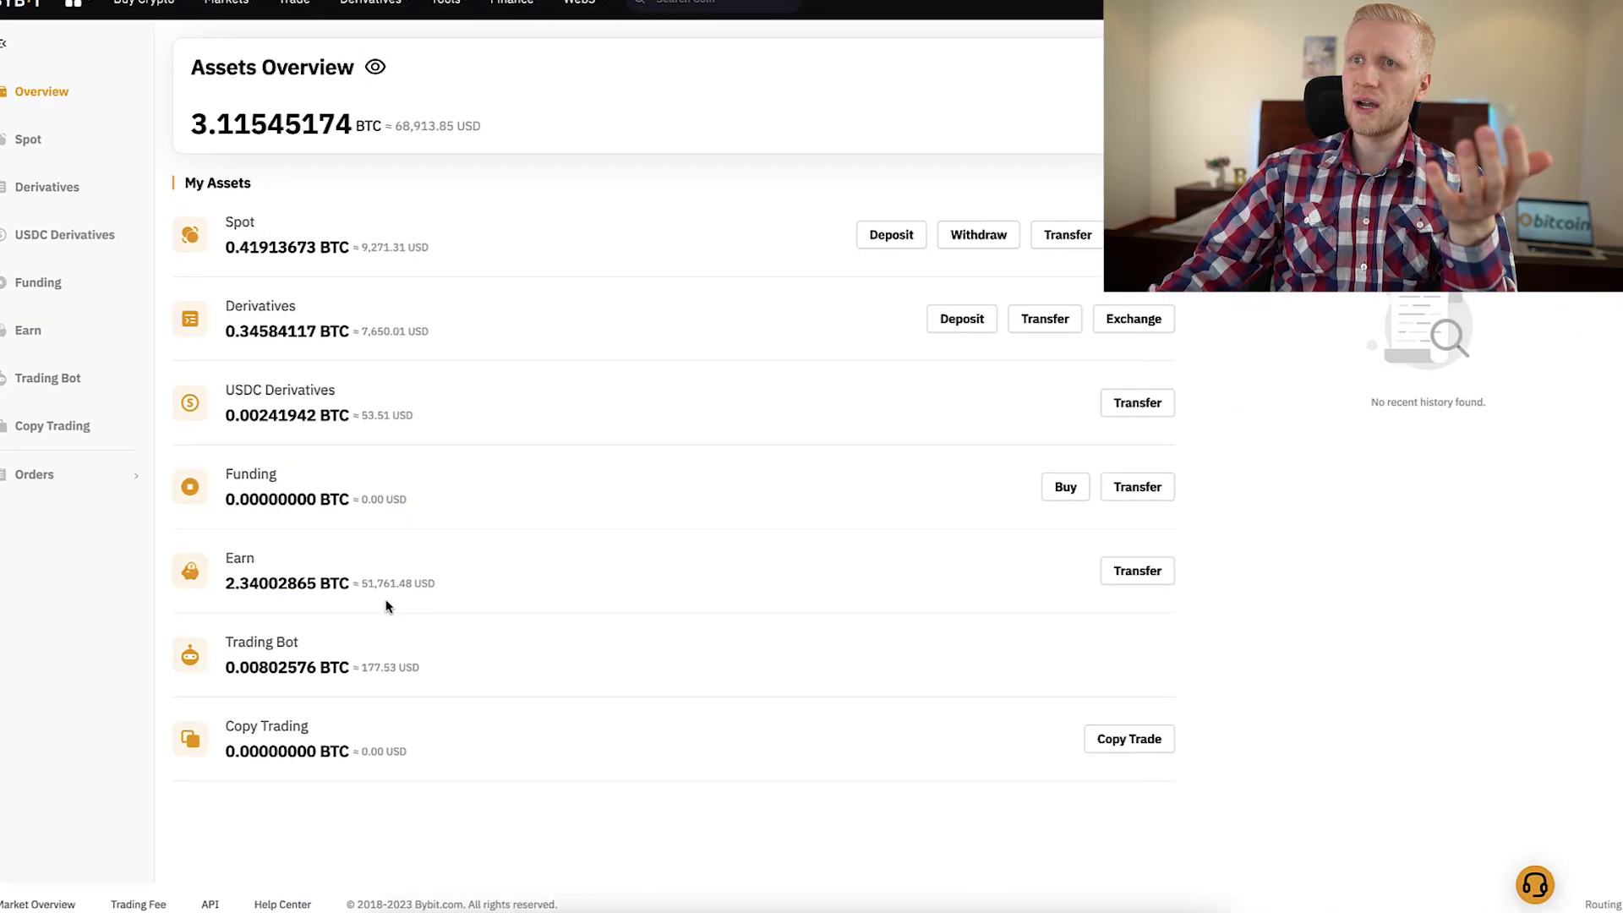
Highlight Bybit's Earn balance of 2.34002865 BTC on the Assets Overview
{"action": "left_click_drag", "start_coordinate": [434, 585], "coordinate": [417, 532]}
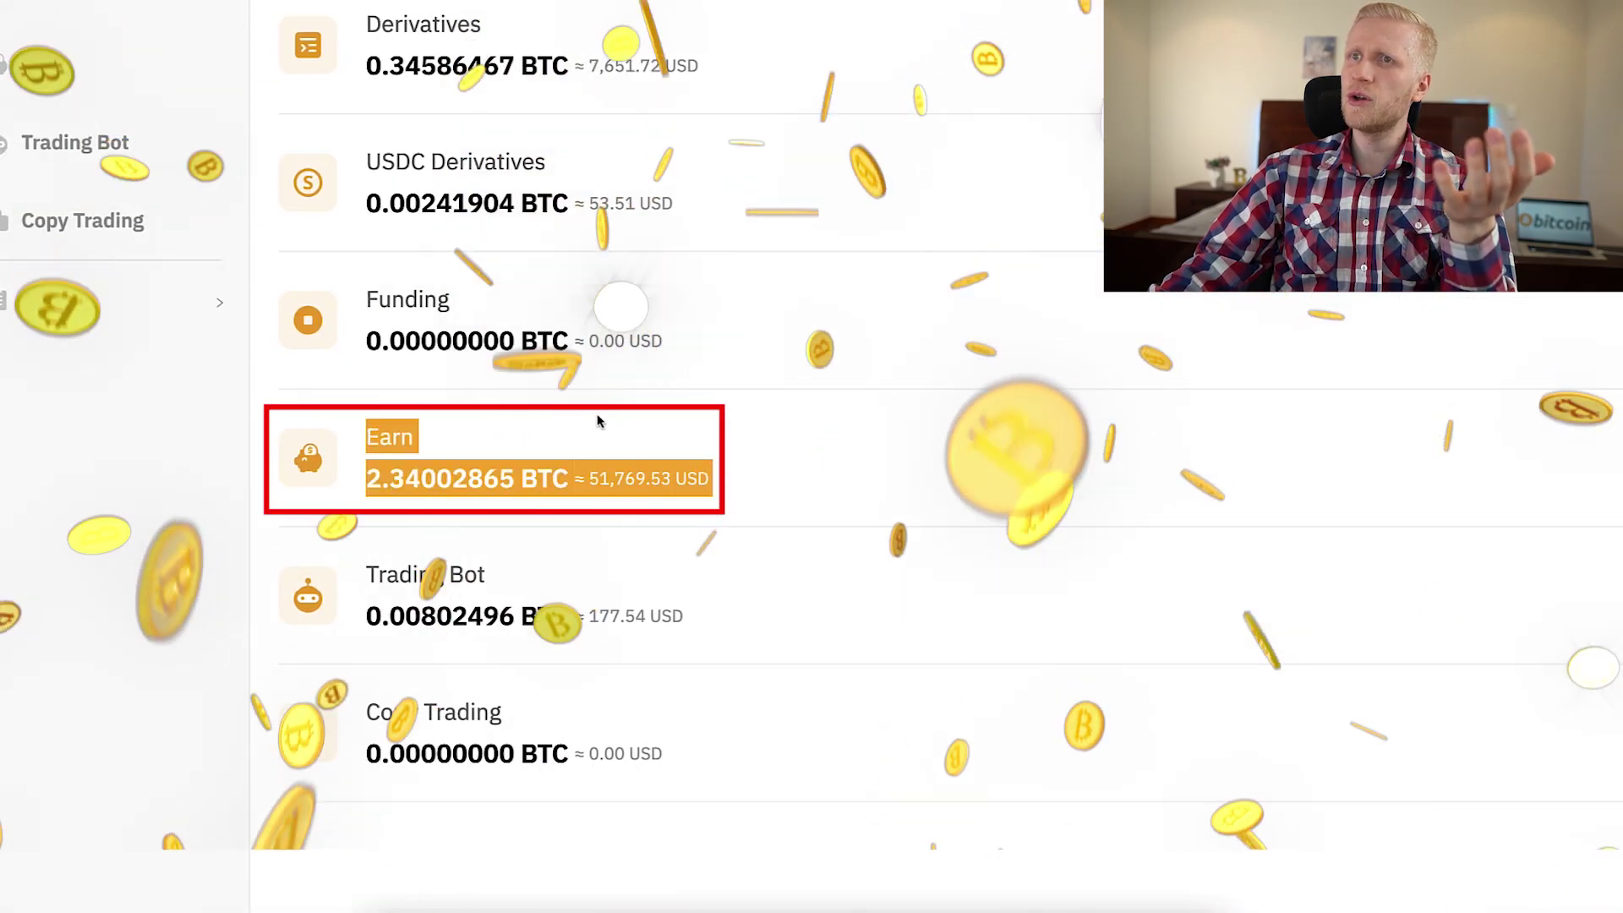